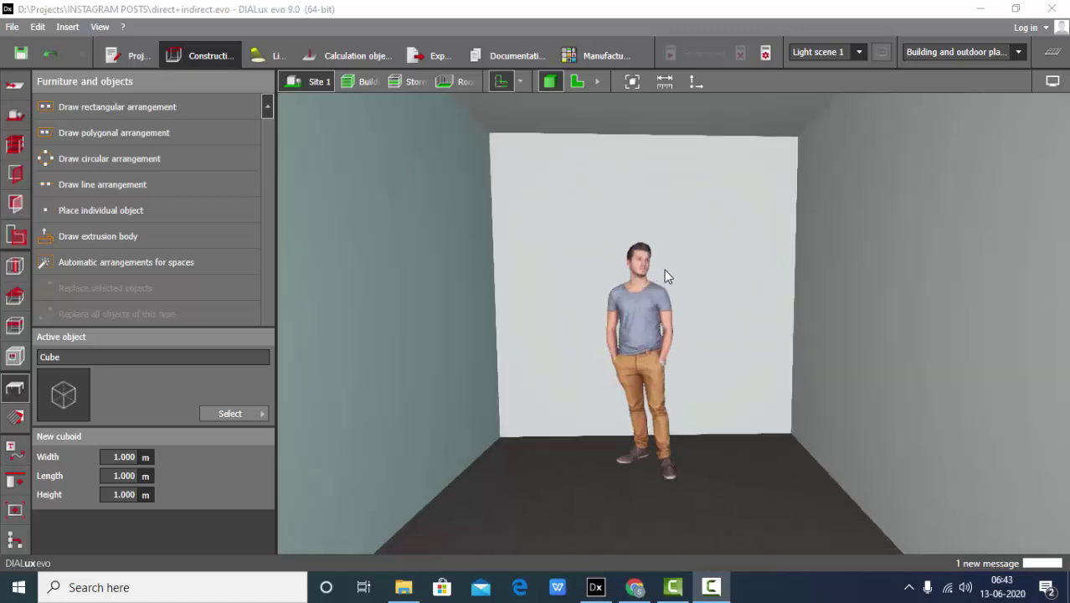
Orbit and zoom the 3D room view to face the back wall
{"action": "right_click_drag", "start_coordinate": [664, 272], "coordinate": [671, 239]}
{"action": "scroll", "coordinate": [609, 307], "scroll_direction": "up", "scroll_amount": 5}
{"action": "right_click_drag", "start_coordinate": [608, 302], "coordinate": [588, 277]}
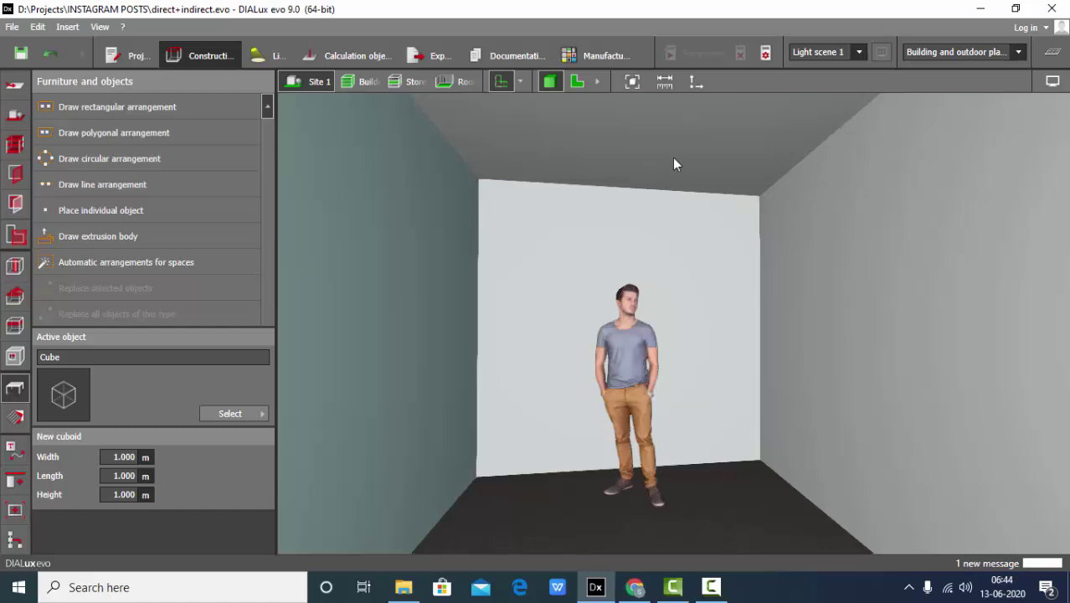
Search the web for 'moder' ceiling ideas and preview a minimalist suspended ceiling image
{"action": "key", "text": "alt+Tab"}
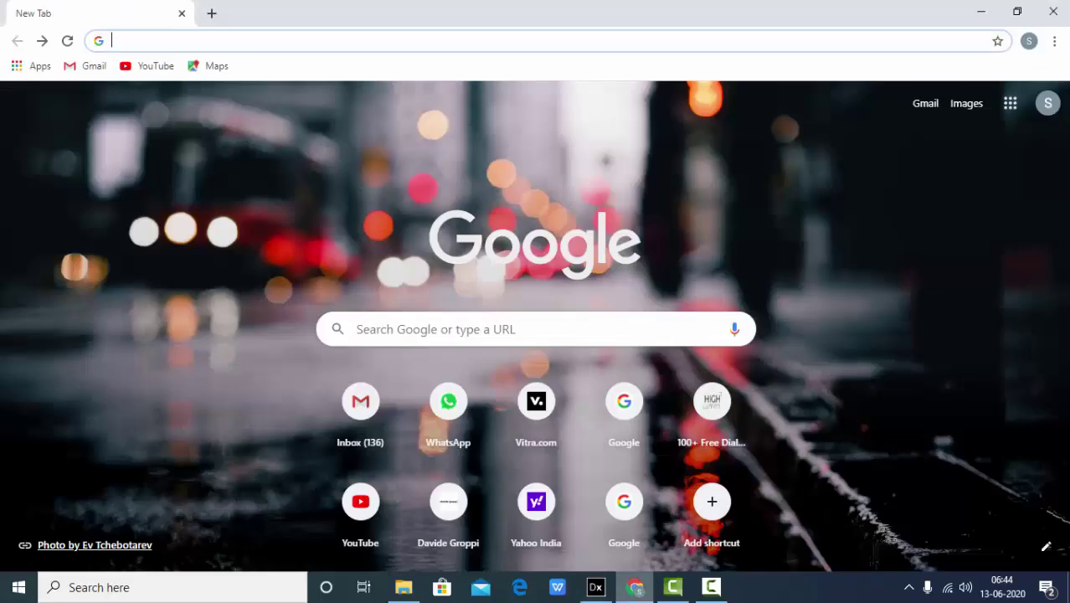
{"action": "left_click", "coordinate": [260, 44]}
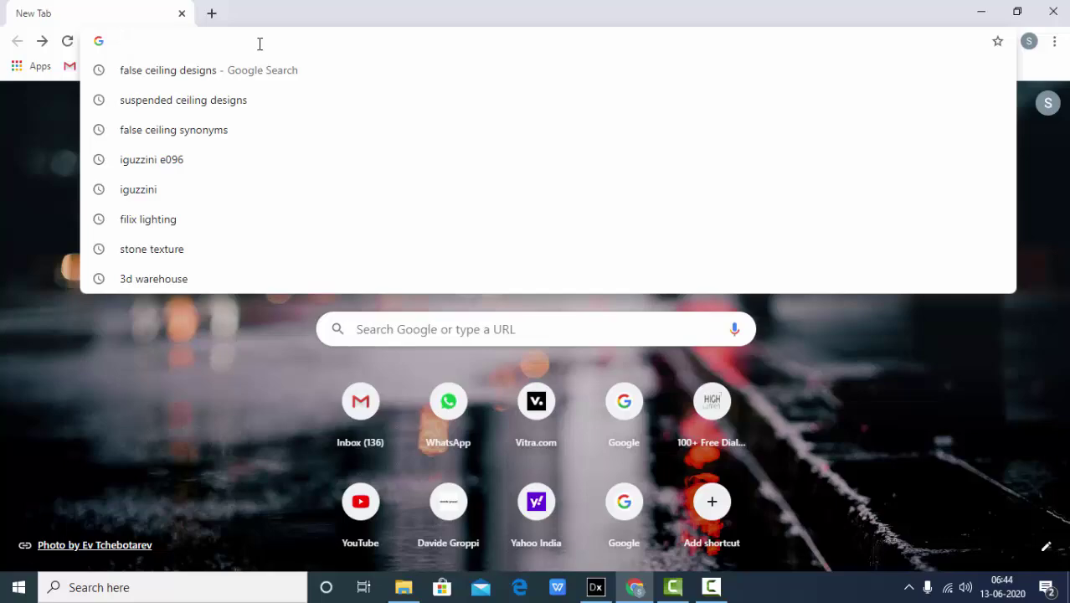
{"action": "type", "text": "moder"}
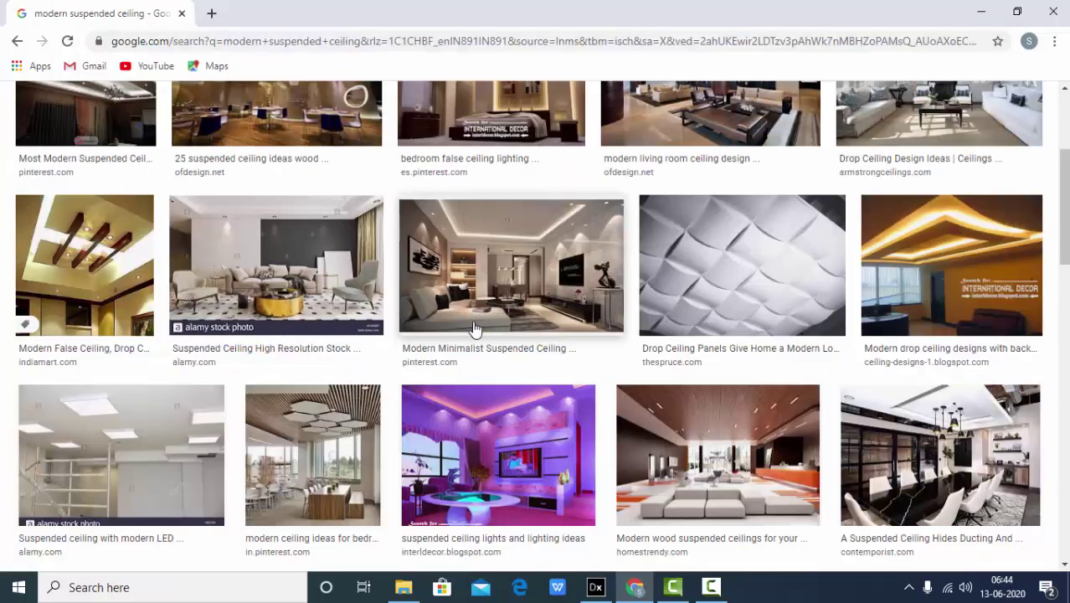
{"action": "scroll", "coordinate": [963, 342], "scroll_direction": "down", "scroll_amount": 3}
{"action": "scroll", "coordinate": [670, 318], "scroll_direction": "up", "scroll_amount": 3}
{"action": "scroll", "coordinate": [544, 302], "scroll_direction": "up", "scroll_amount": 3}
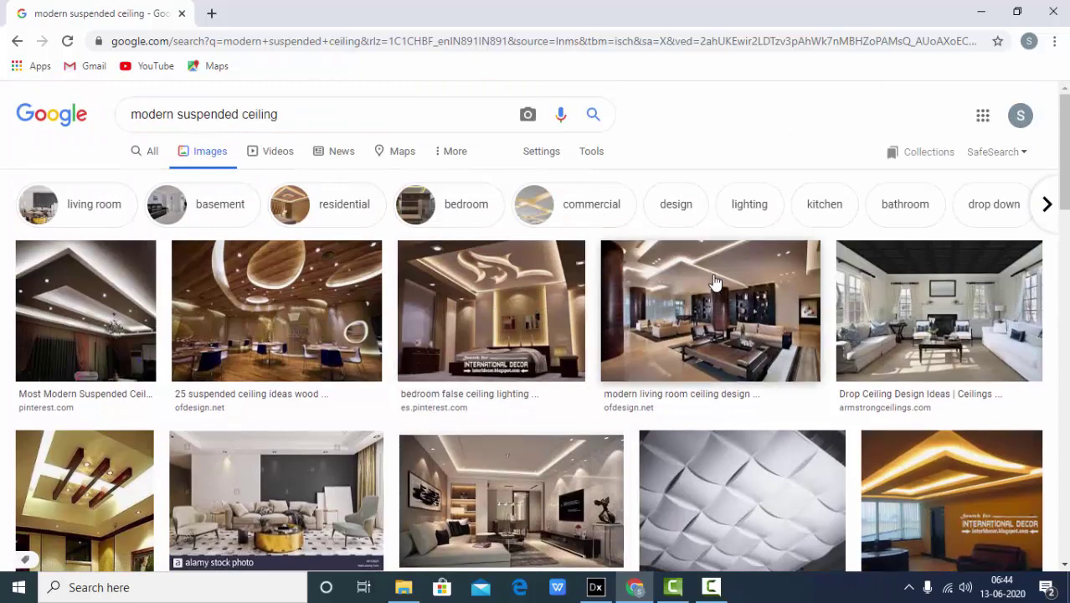
{"action": "scroll", "coordinate": [714, 282], "scroll_direction": "down", "scroll_amount": 3}
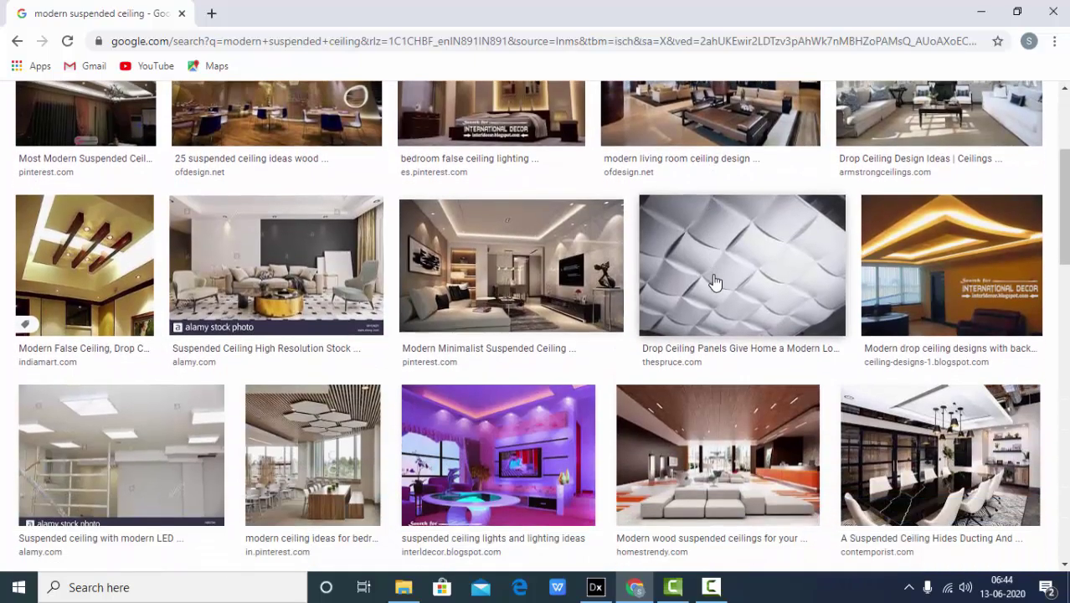
{"action": "left_click", "coordinate": [495, 279]}
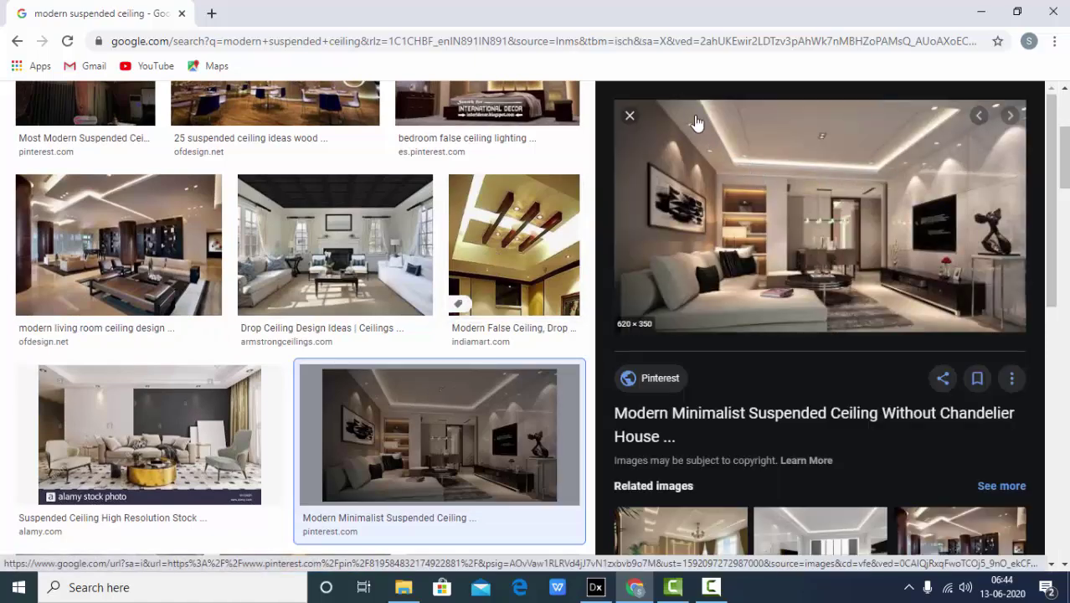
{"action": "key", "text": "Escape"}
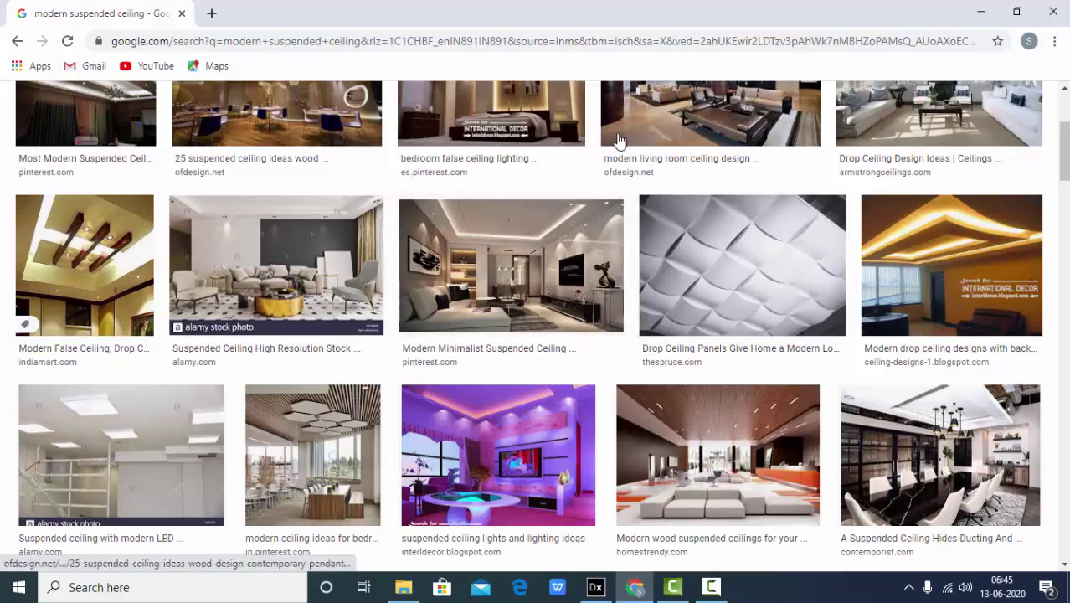
{"action": "scroll", "coordinate": [563, 232], "scroll_direction": "up", "scroll_amount": 3}
{"action": "key", "text": "alt+Tab"}
Back in DIALux, switch to the 2D plan with Ceilings tools on Storey 1
{"action": "left_click_drag", "start_coordinate": [659, 297], "coordinate": [664, 414]}
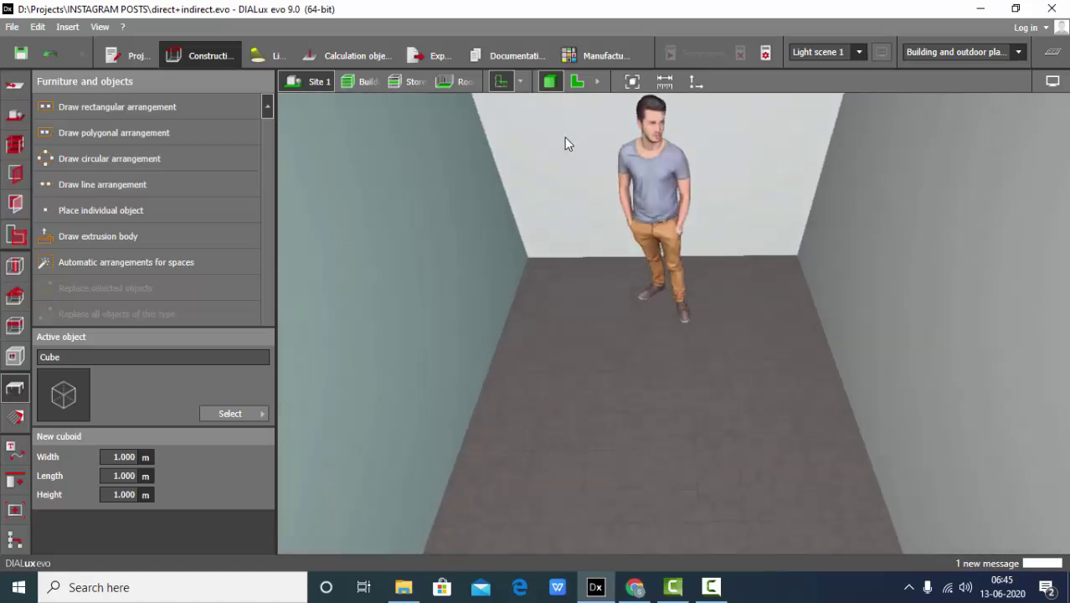
{"action": "left_click", "coordinate": [579, 79]}
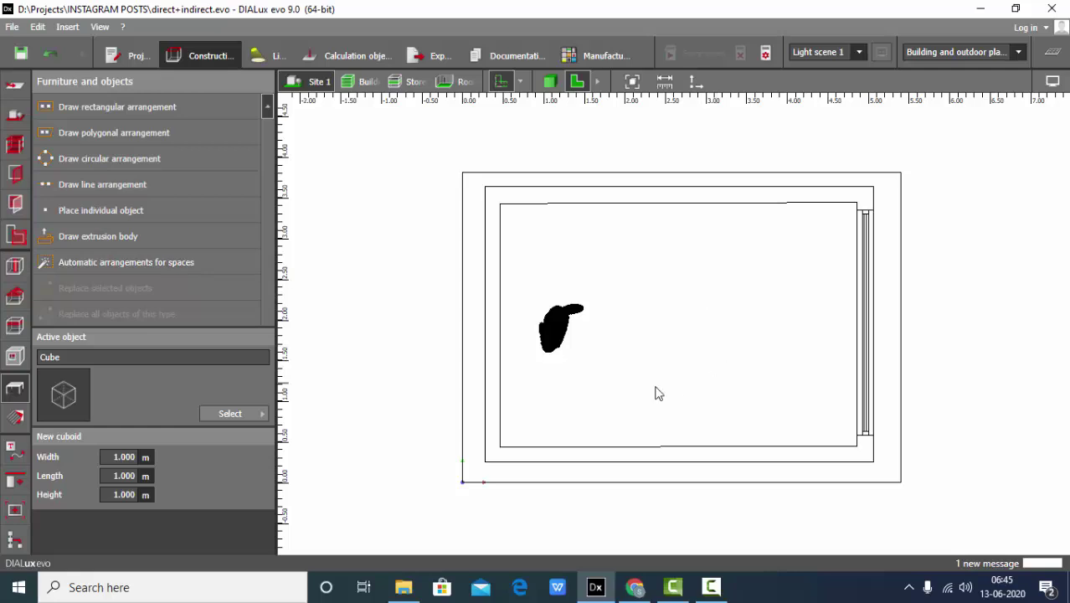
{"action": "left_click", "coordinate": [14, 325]}
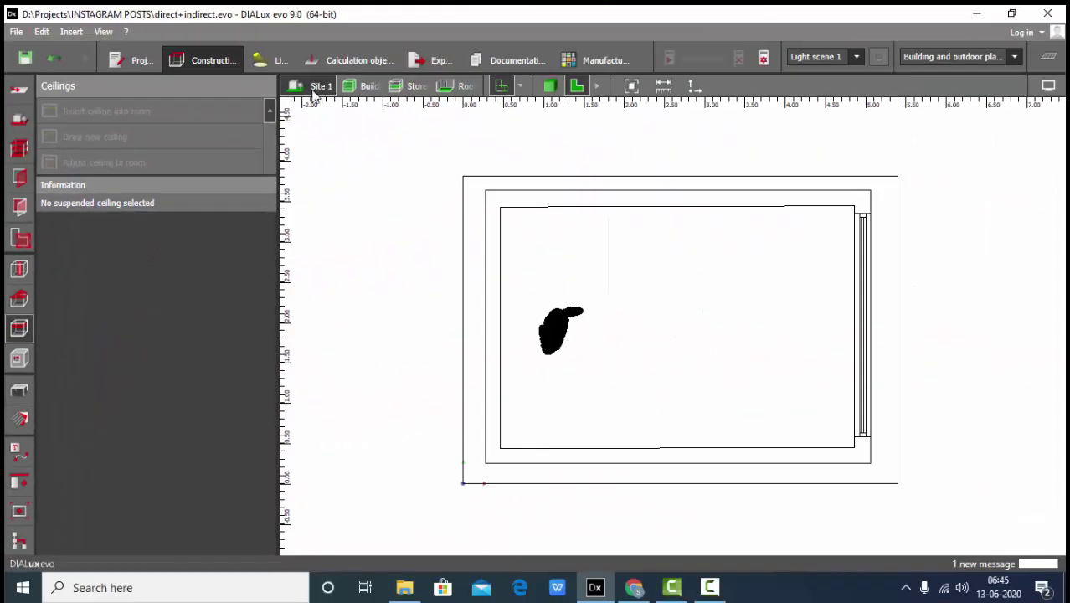
{"action": "left_click", "coordinate": [414, 87]}
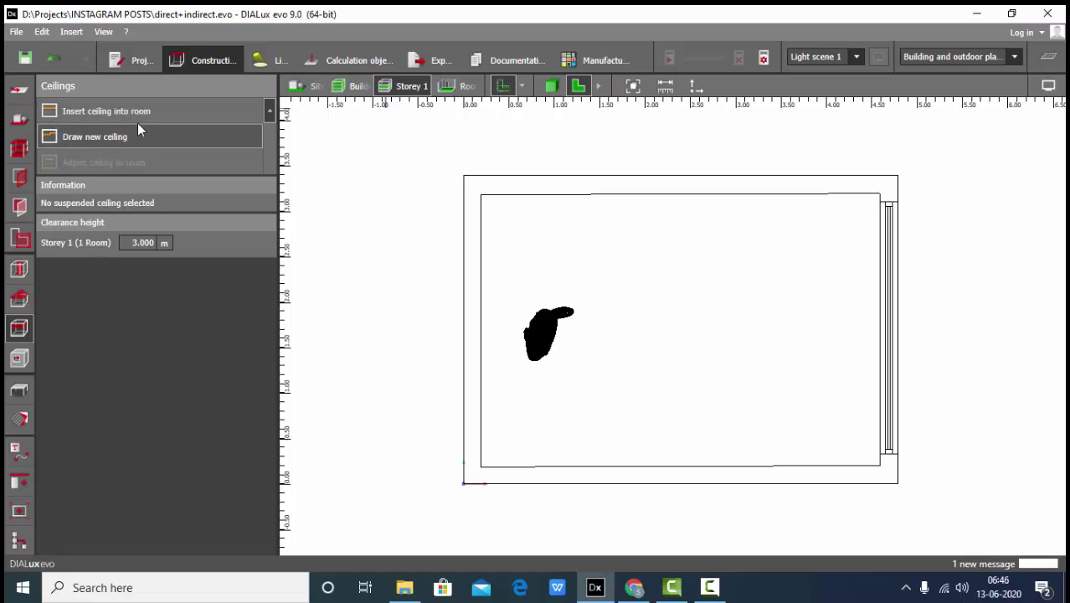
Insert a 2.670 m suspended ceiling (0.300 m void, 0.030 m thick) and view it in 3D
{"action": "left_click", "coordinate": [118, 110]}
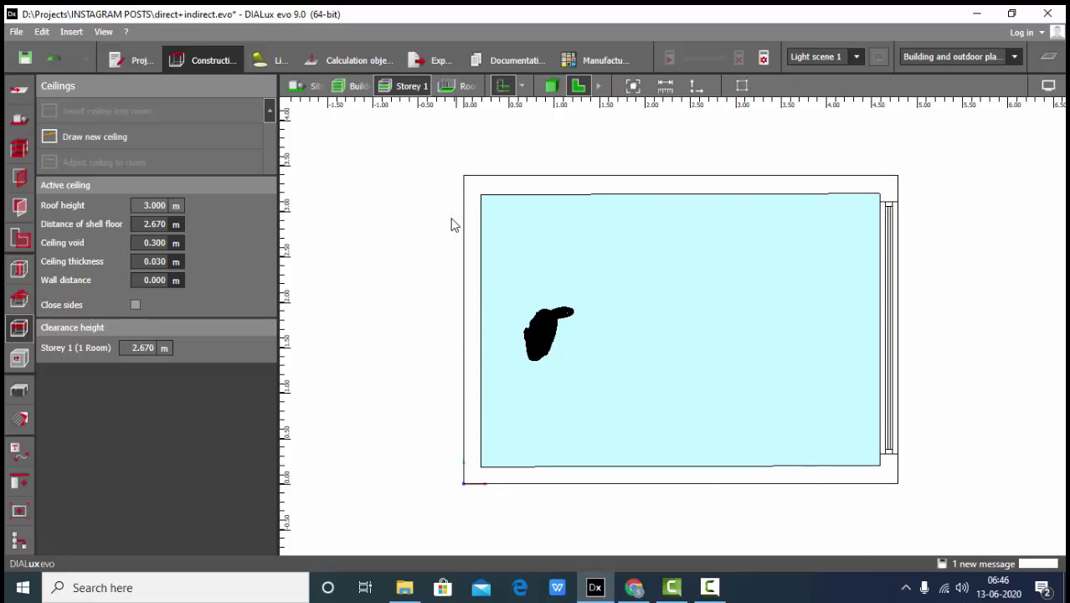
{"action": "left_click", "coordinate": [431, 221]}
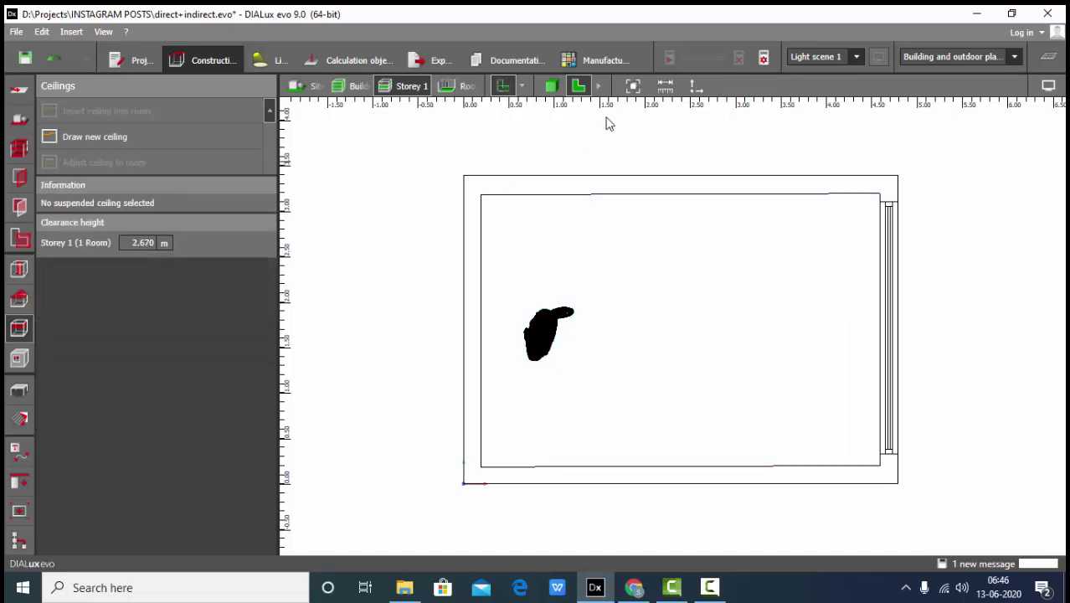
{"action": "left_click", "coordinate": [551, 85]}
{"action": "left_click_drag", "start_coordinate": [563, 119], "coordinate": [534, 230]}
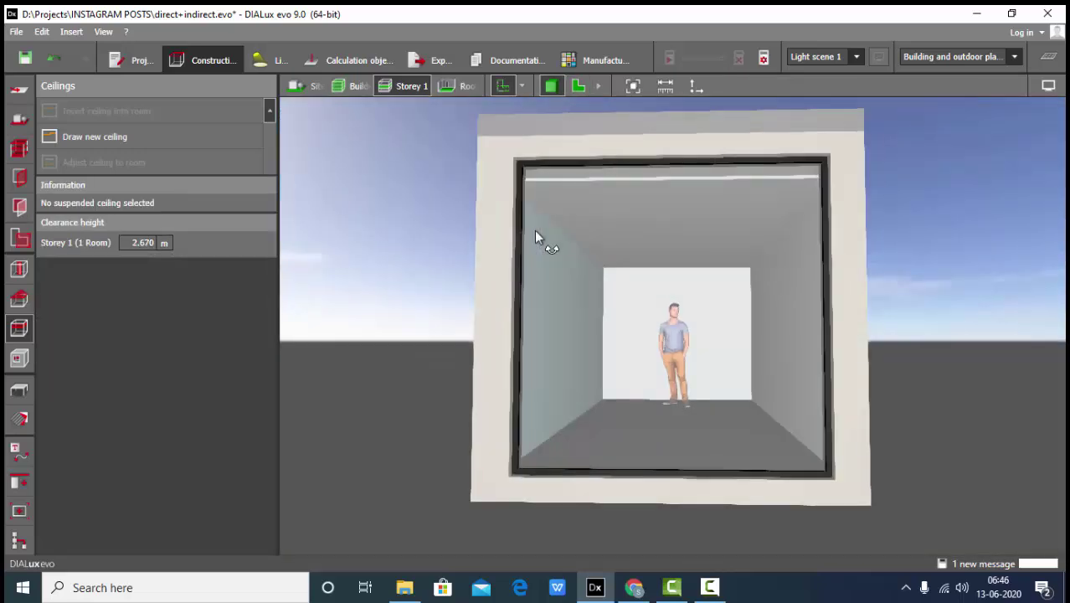
{"action": "scroll", "coordinate": [666, 213], "scroll_direction": "up", "scroll_amount": 6}
{"action": "left_click_drag", "start_coordinate": [663, 219], "coordinate": [714, 242]}
Set the ceiling's distance of shell floor to 2.7 m, briefly trying 2.9, leaving a 0.270 m void
{"action": "left_click", "coordinate": [647, 204]}
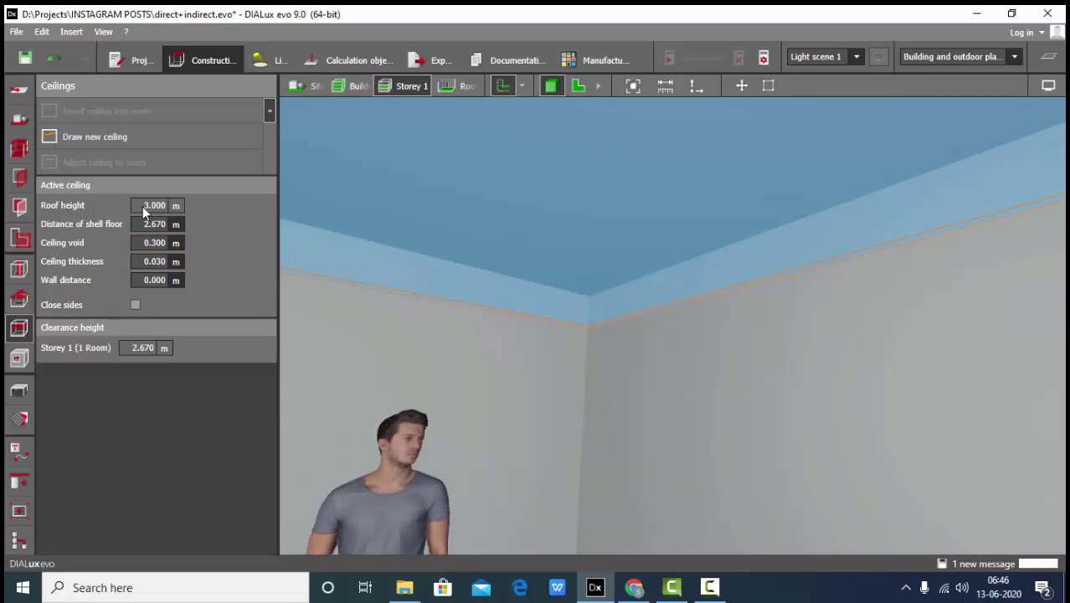
{"action": "scroll", "coordinate": [712, 220], "scroll_direction": "down", "scroll_amount": 1}
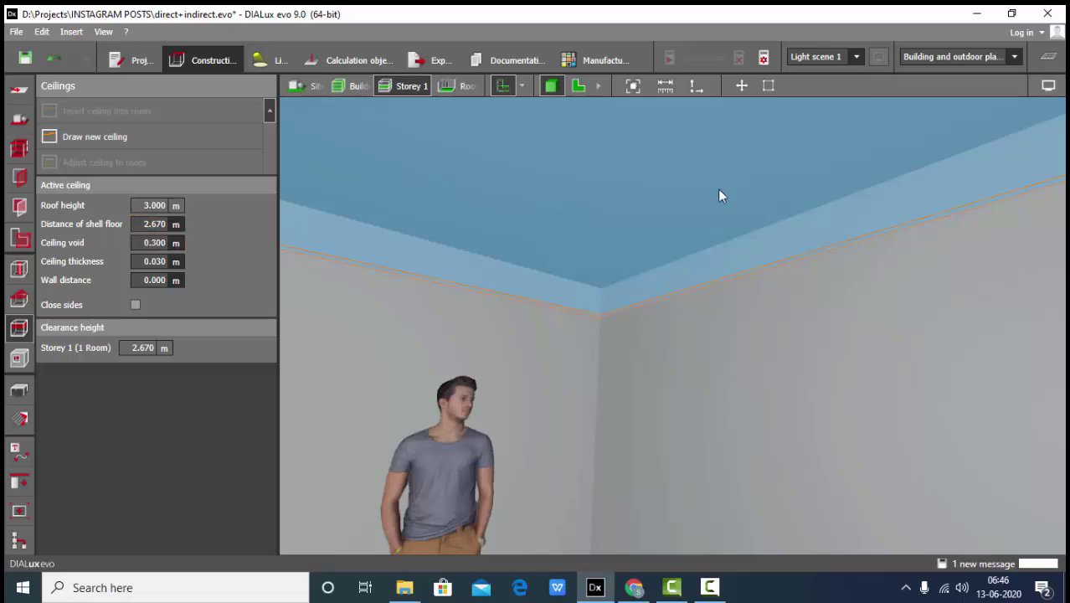
{"action": "left_click_drag", "start_coordinate": [722, 195], "coordinate": [686, 253]}
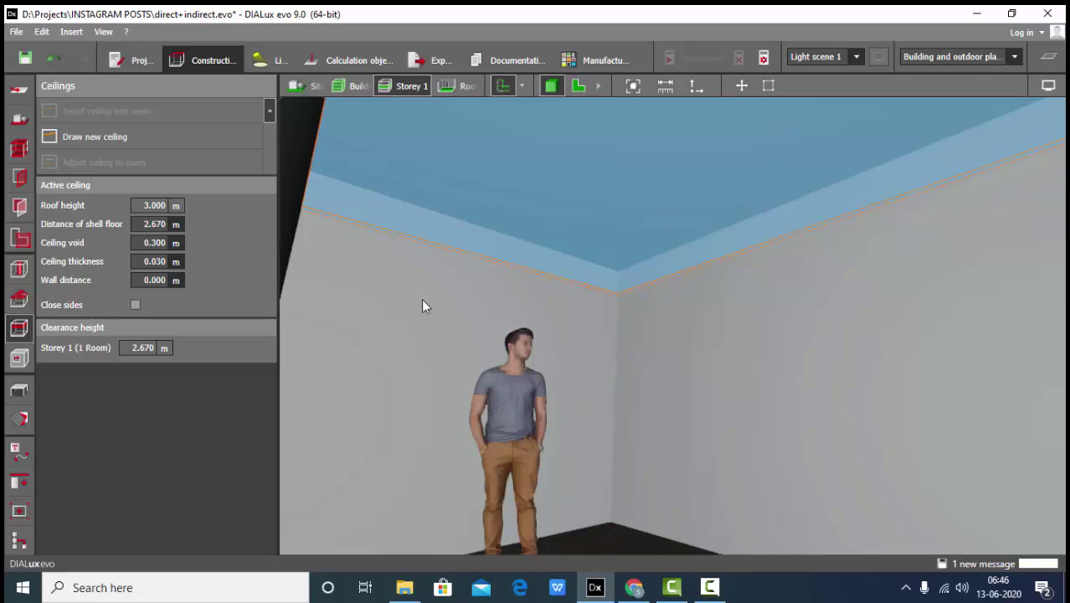
{"action": "left_click", "coordinate": [154, 224]}
{"action": "type", "text": "2.7"}
{"action": "key", "text": "Return"}
{"action": "type", "text": "2.9"}
{"action": "key", "text": "Return"}
{"action": "type", "text": "2."}
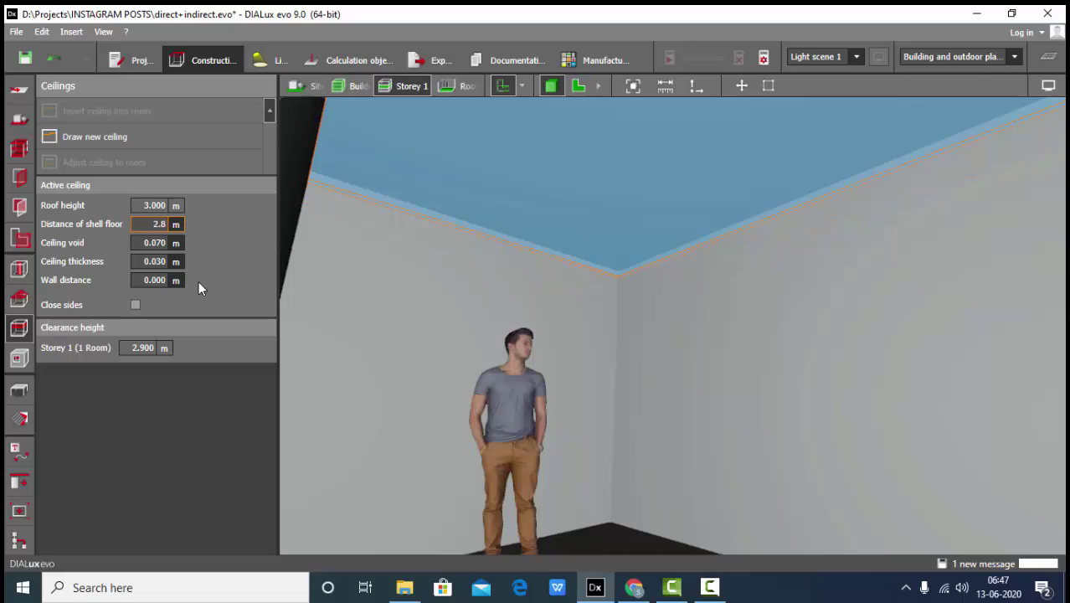
{"action": "type", "text": "7"}
{"action": "key", "text": "Return"}
{"action": "left_click_drag", "start_coordinate": [967, 251], "coordinate": [804, 335]}
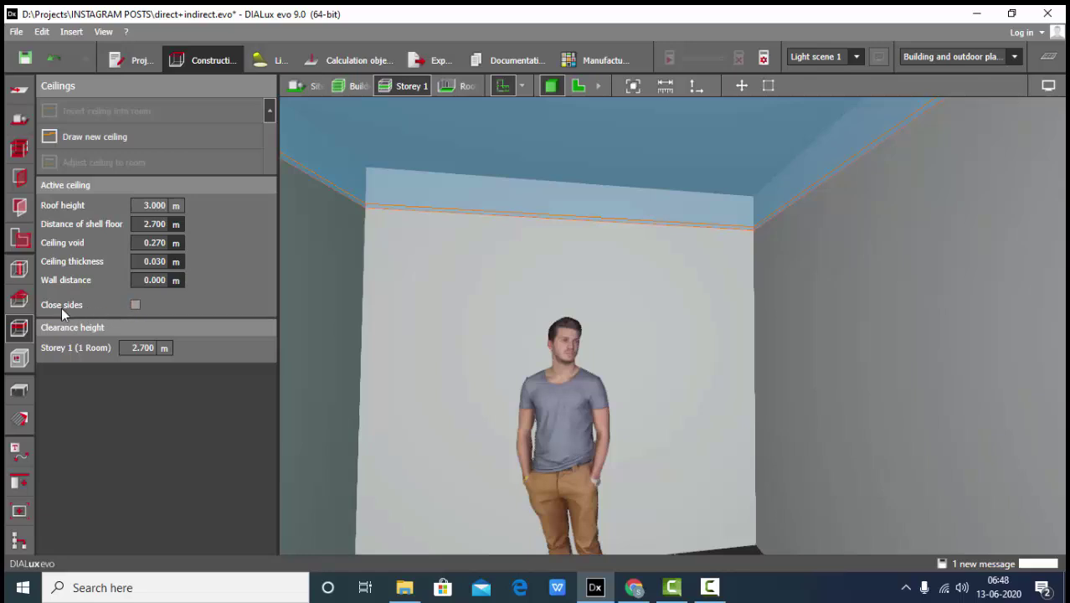
Close the ceiling's sides to form a cove with a 0.100 m side offset
{"action": "left_click", "coordinate": [135, 305]}
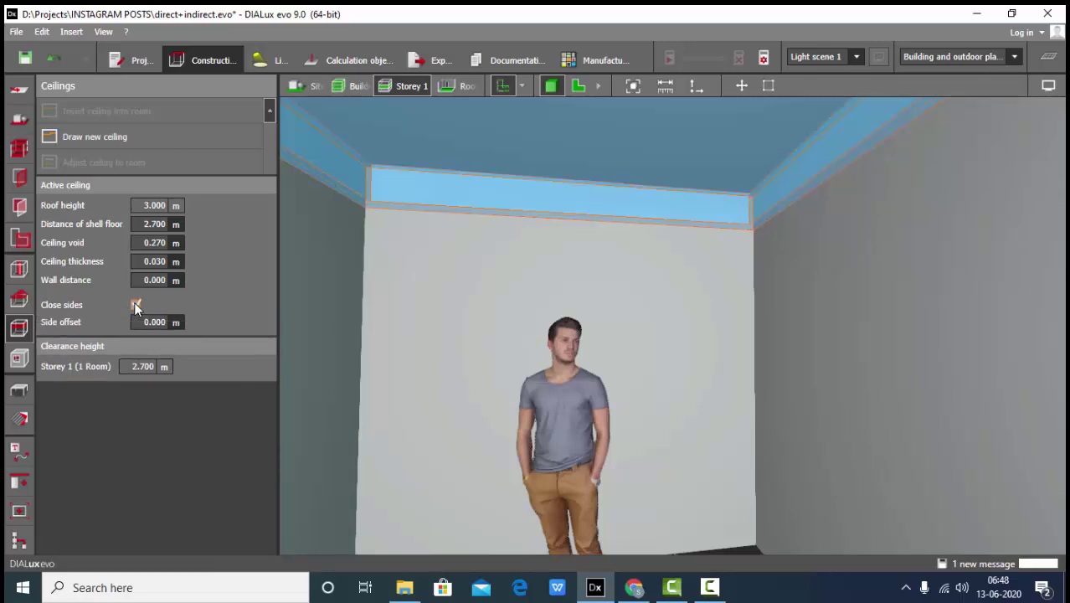
{"action": "left_click_drag", "start_coordinate": [811, 178], "coordinate": [819, 282]}
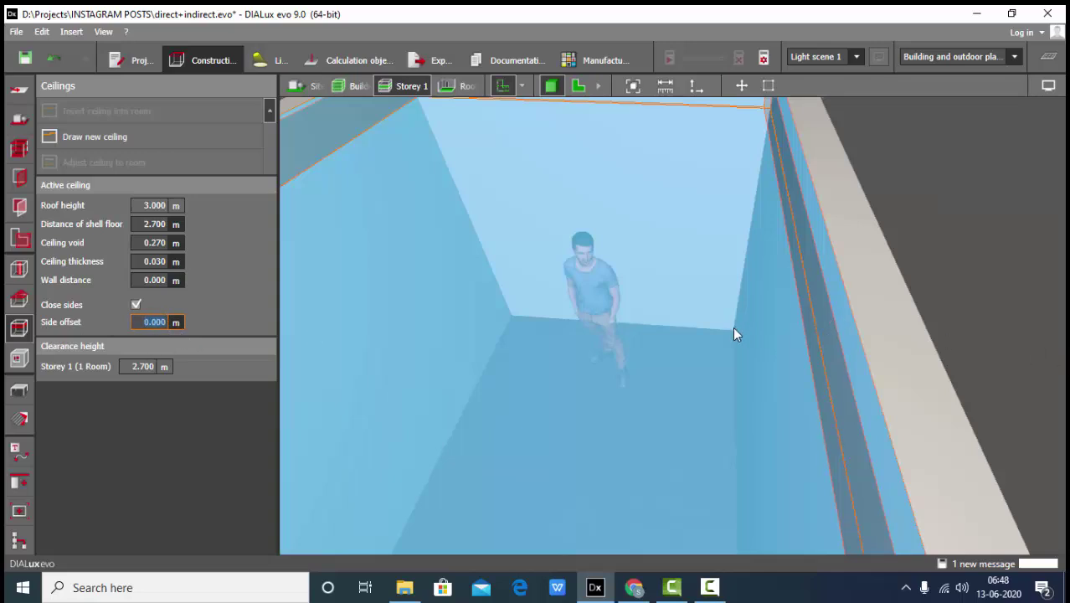
{"action": "key", "text": "BackSpace"}
{"action": "type", "text": ".1"}
{"action": "key", "text": "Return"}
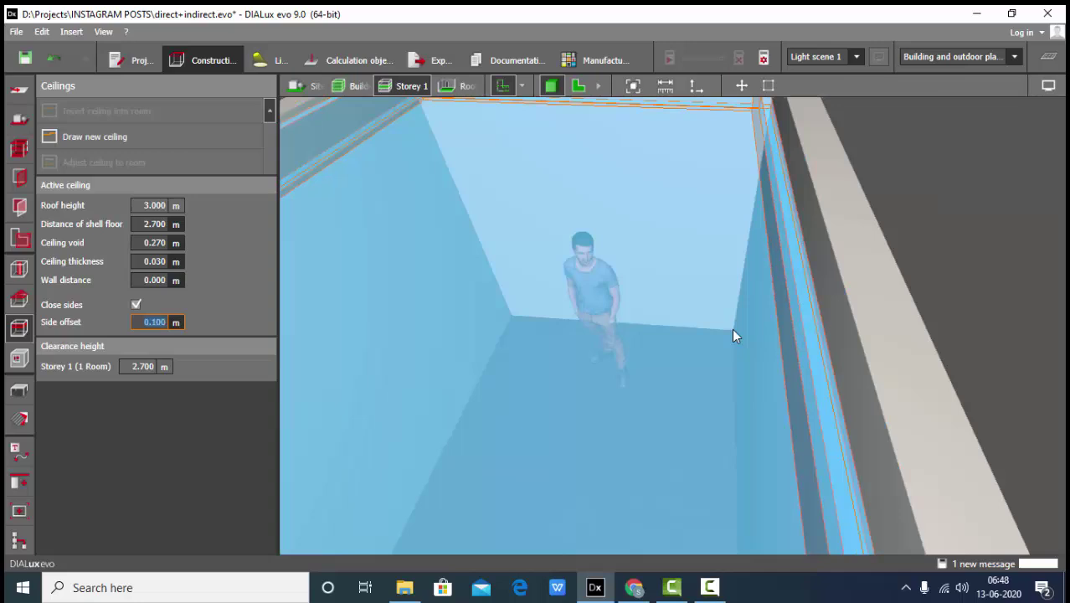
Change the suspended ceiling's side offset to 0.200 m
{"action": "left_click_drag", "start_coordinate": [931, 284], "coordinate": [842, 473]}
{"action": "scroll", "coordinate": [820, 436], "scroll_direction": "down", "scroll_amount": 5}
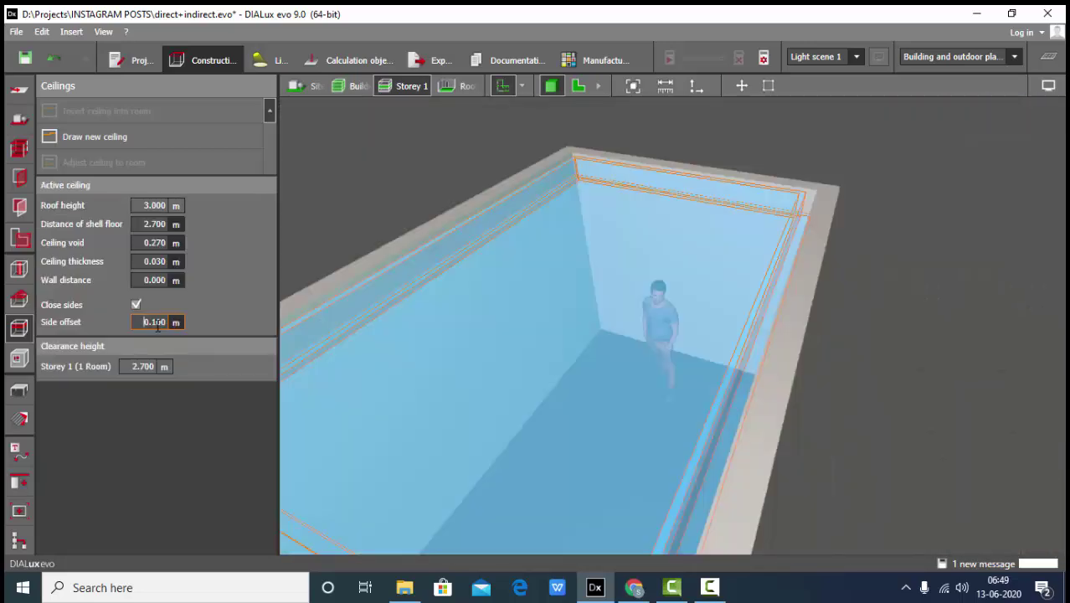
{"action": "left_click", "coordinate": [157, 325]}
{"action": "key", "text": "BackSpace"}
{"action": "type", "text": "2"}
{"action": "key", "text": "Return"}
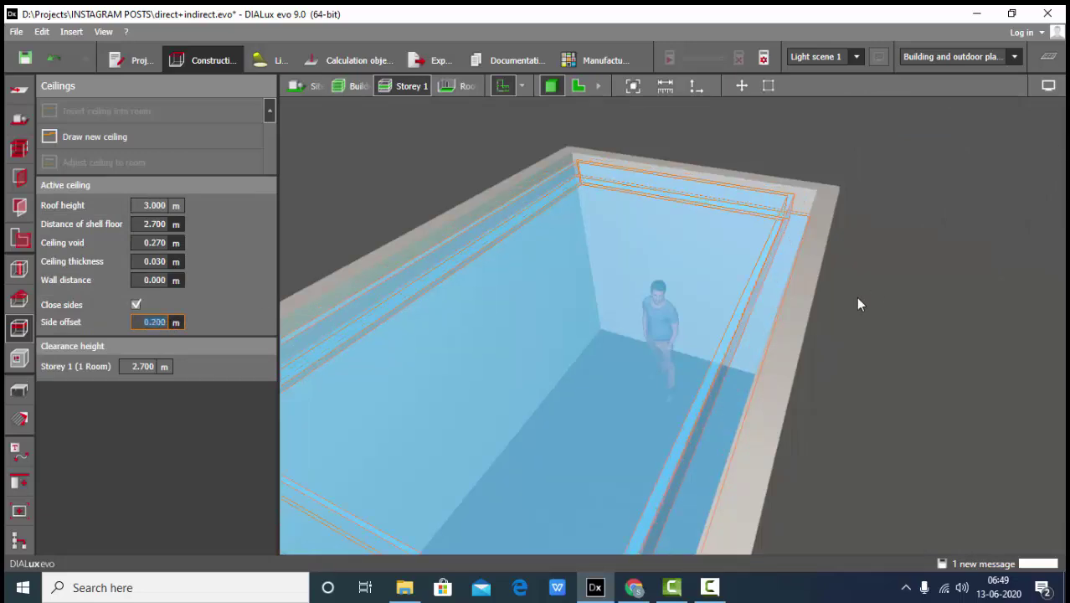
{"action": "left_click_drag", "start_coordinate": [858, 304], "coordinate": [523, 483]}
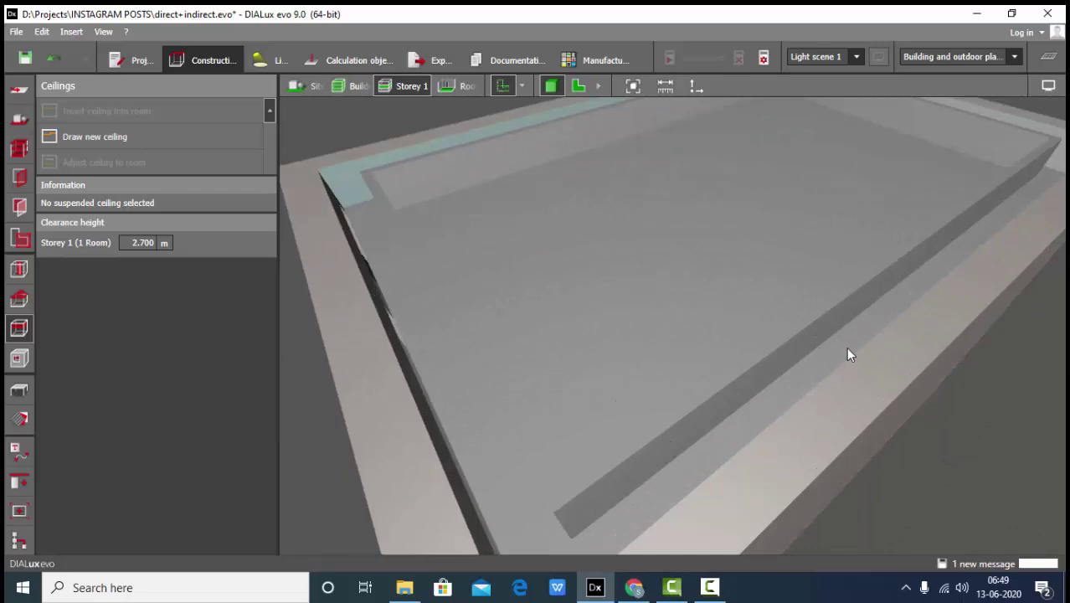
Orbit around and inside the room to inspect the cove edge along the walls
{"action": "left_click", "coordinate": [805, 352]}
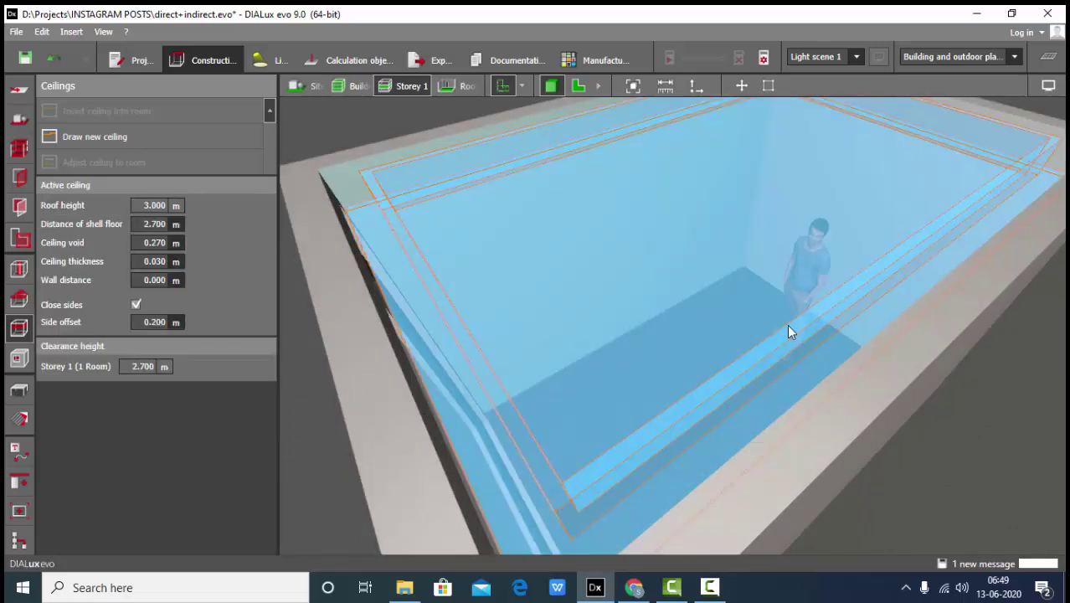
{"action": "scroll", "coordinate": [557, 287], "scroll_direction": "down", "scroll_amount": 5}
{"action": "left_click_drag", "start_coordinate": [396, 143], "coordinate": [482, 398]}
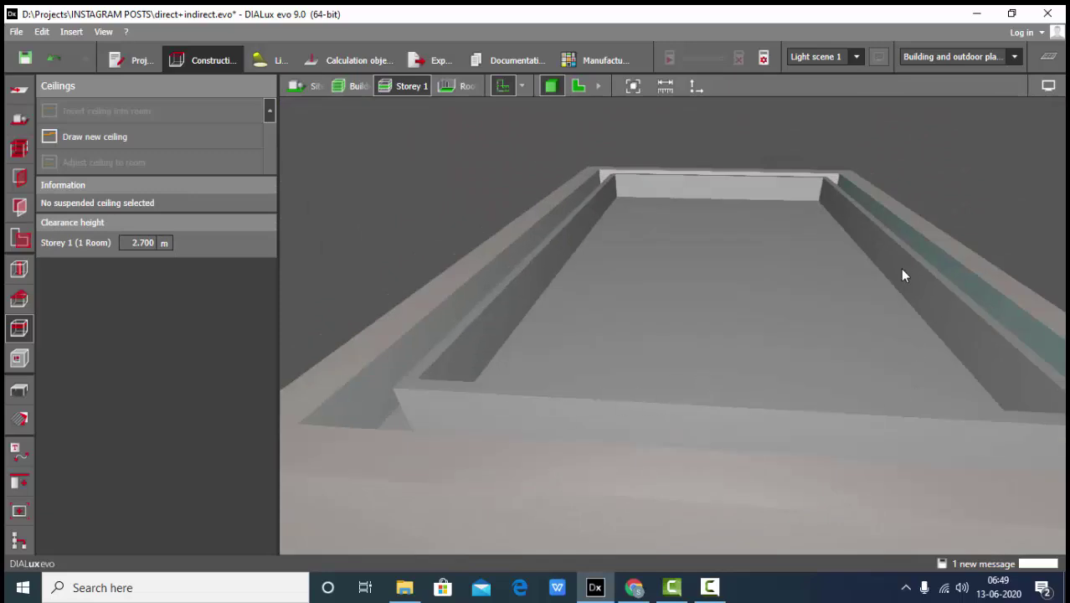
{"action": "left_click_drag", "start_coordinate": [387, 376], "coordinate": [459, 377]}
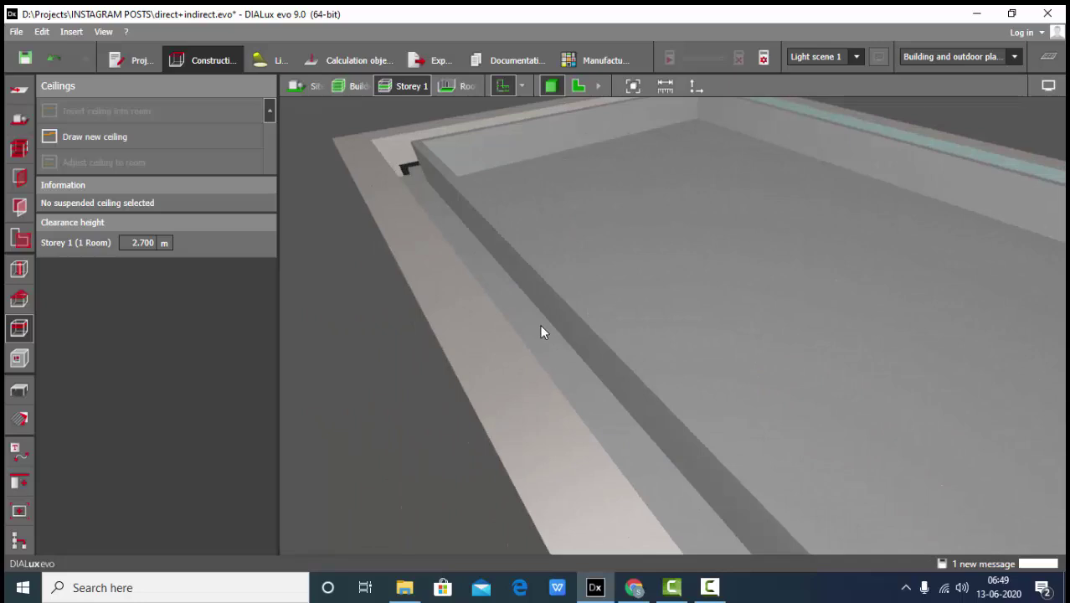
{"action": "left_click_drag", "start_coordinate": [526, 360], "coordinate": [586, 298]}
{"action": "left_click", "coordinate": [587, 297]}
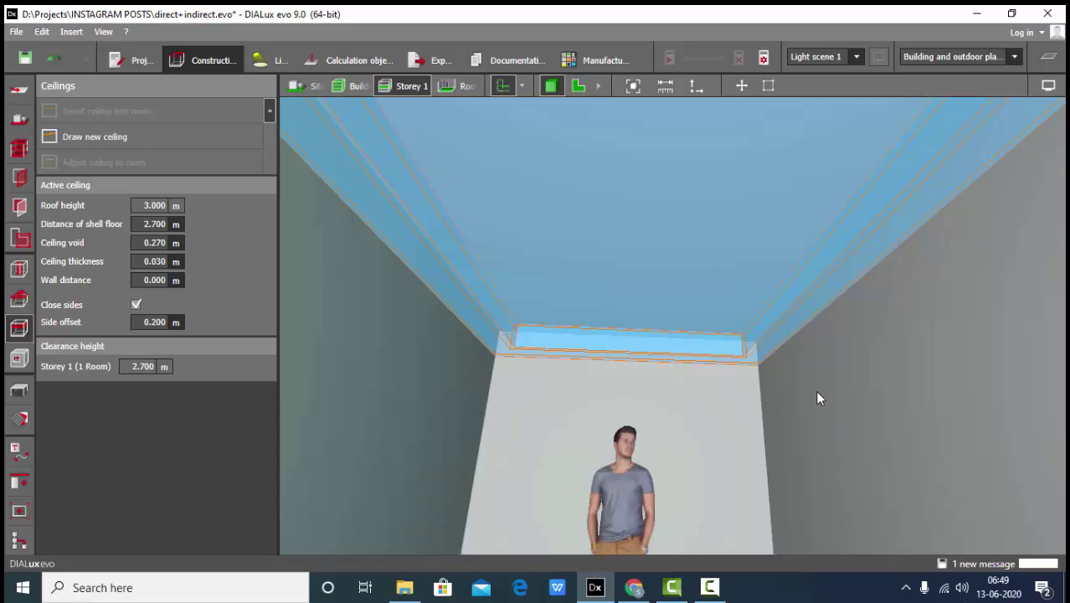
{"action": "left_click", "coordinate": [816, 393]}
Delete the existing suspended ceiling
{"action": "left_click", "coordinate": [568, 304]}
{"action": "key", "text": "Delete"}
{"action": "right_click_drag", "start_coordinate": [568, 304], "coordinate": [670, 346]}
In the 2D plan, draw a new 3.700 × 2.240 m rectangular ceiling inside the room outline
{"action": "left_click", "coordinate": [576, 94]}
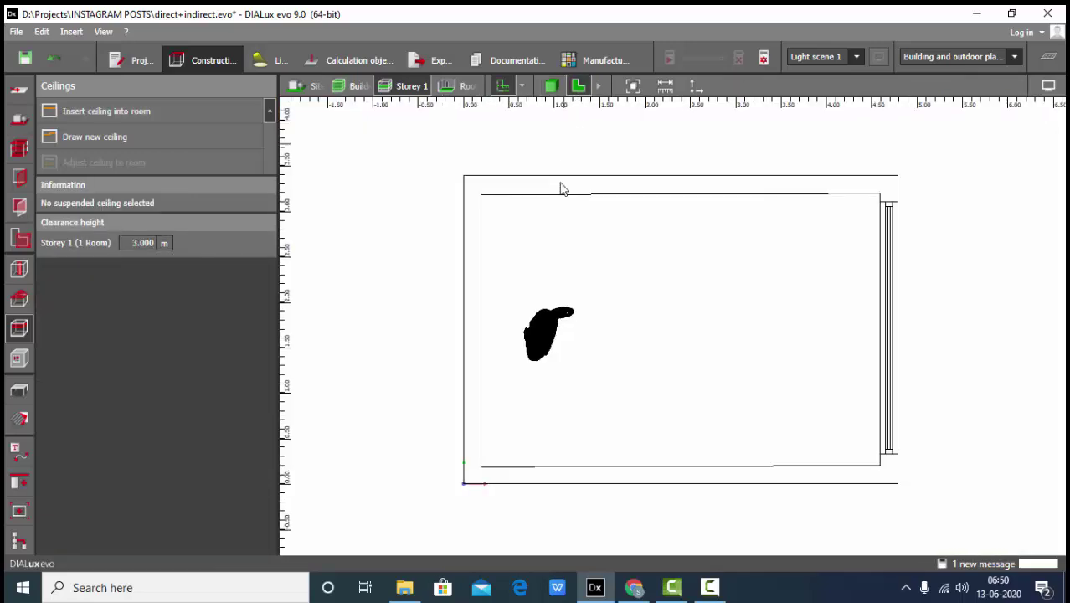
{"action": "left_click", "coordinate": [101, 142]}
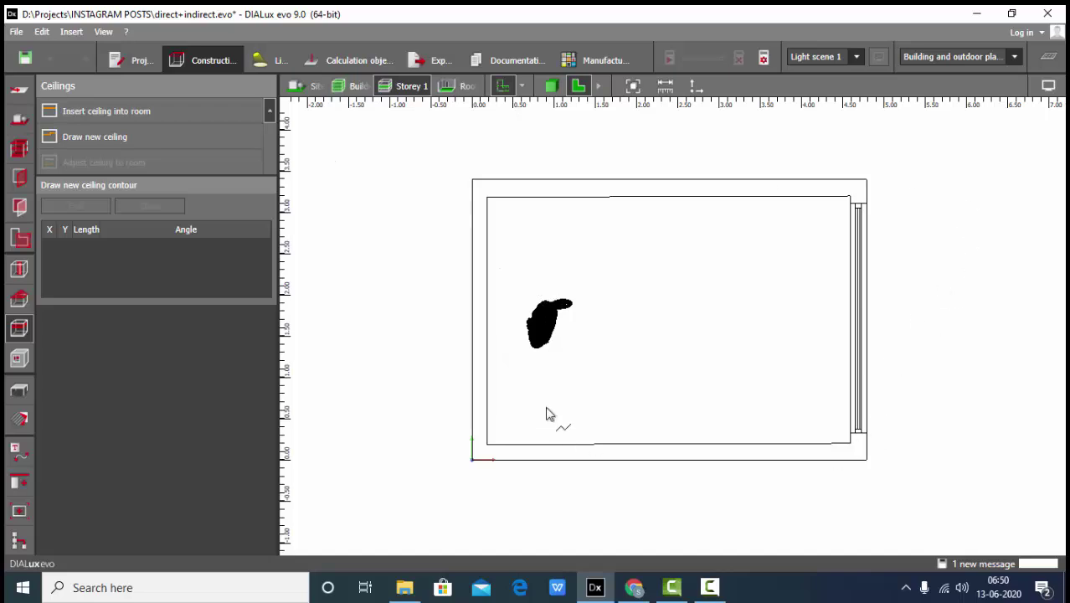
{"action": "scroll", "coordinate": [966, 429], "scroll_direction": "up", "scroll_amount": 1}
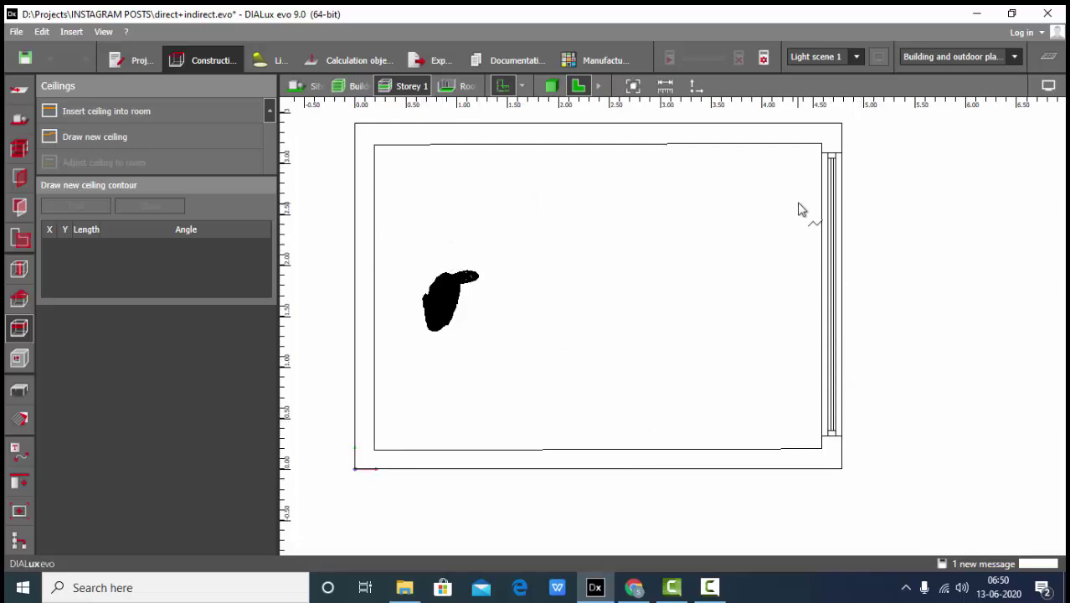
{"action": "left_click", "coordinate": [409, 189]}
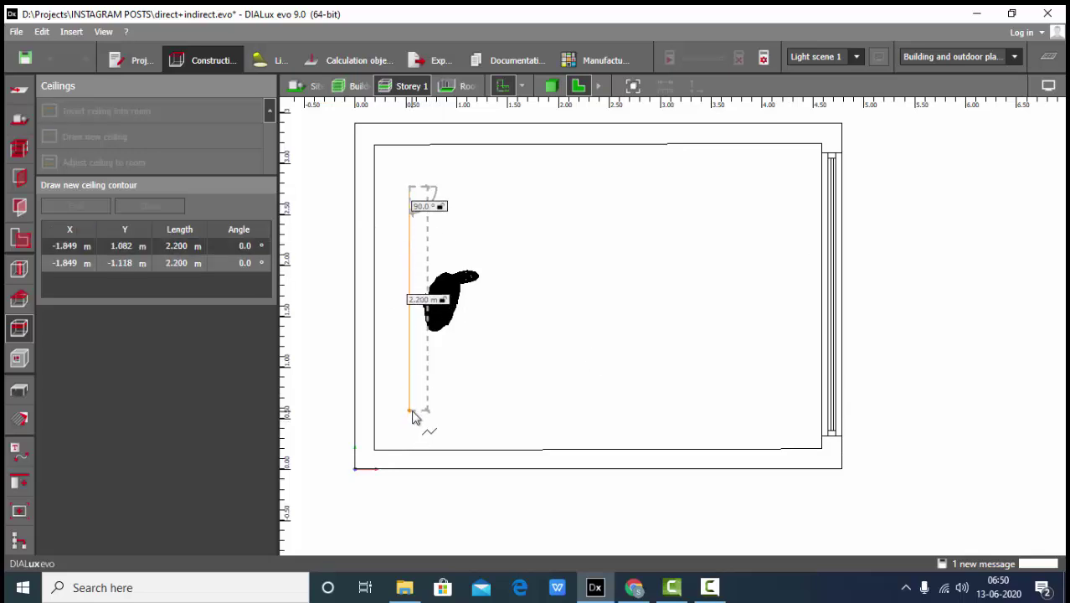
{"action": "left_click", "coordinate": [410, 412]}
{"action": "left_click", "coordinate": [787, 411]}
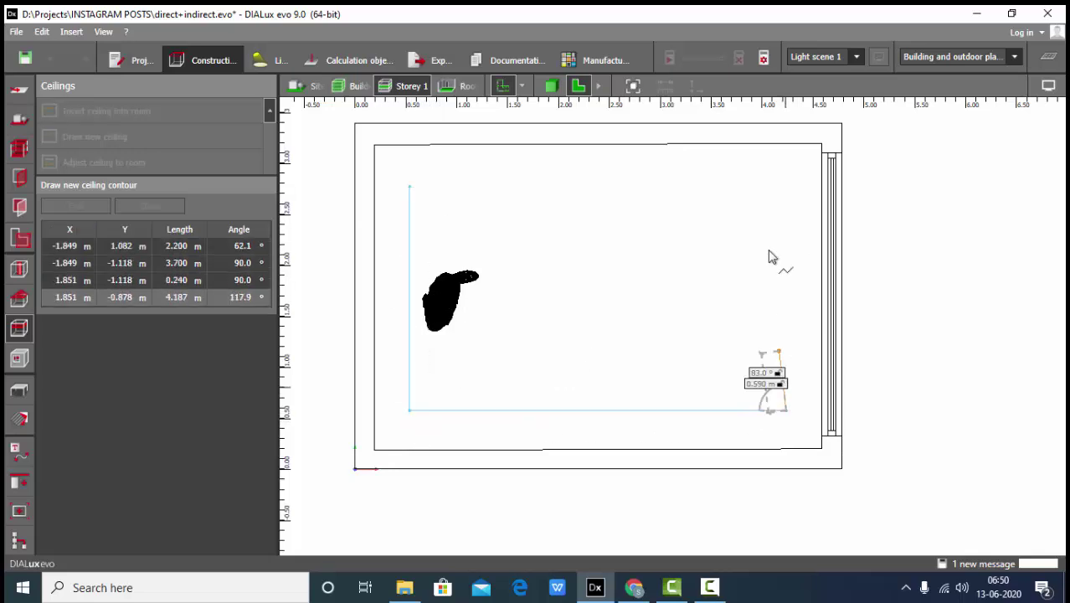
{"action": "left_click", "coordinate": [787, 187]}
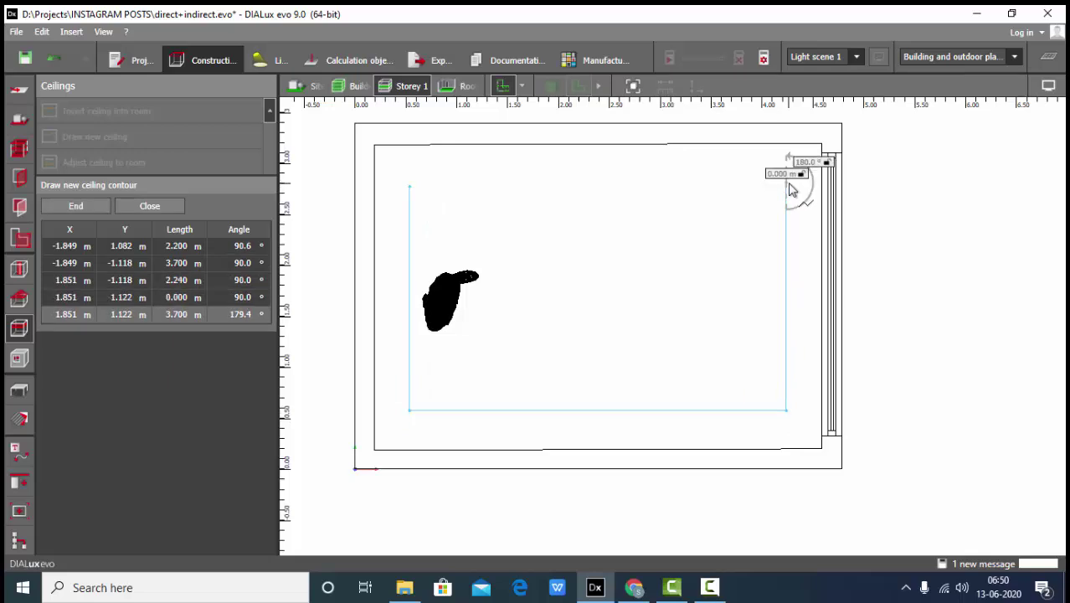
{"action": "left_click", "coordinate": [588, 220]}
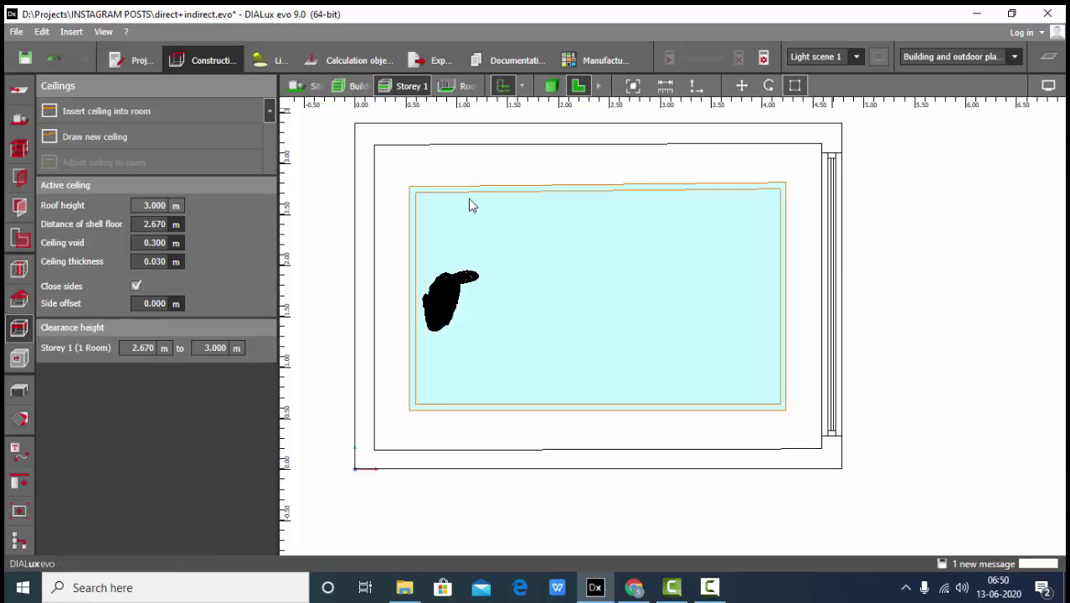
{"action": "double_click", "coordinate": [469, 205]}
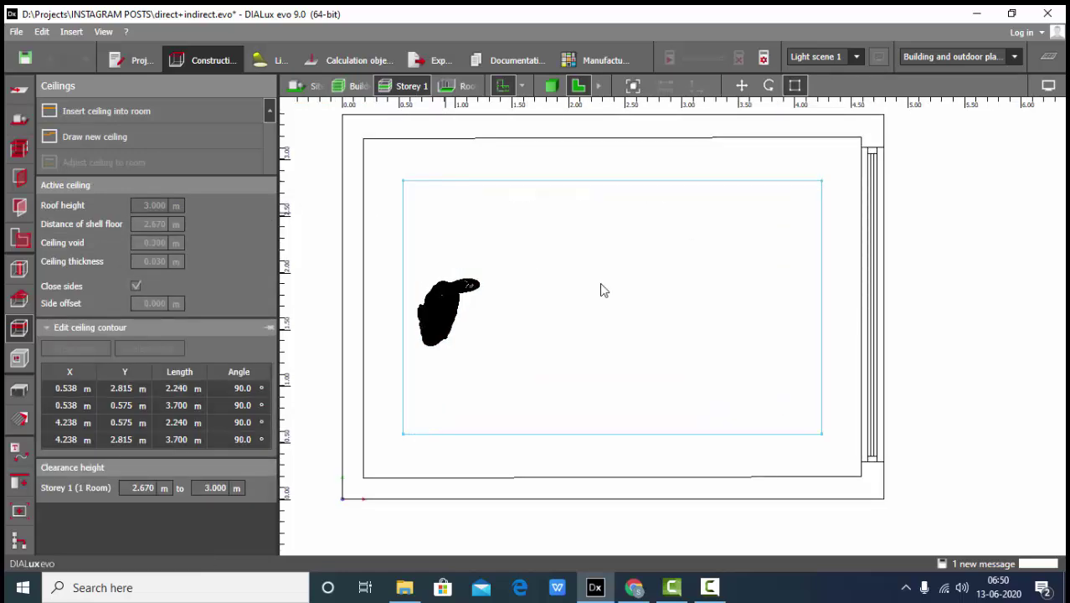
{"action": "key", "text": "Escape"}
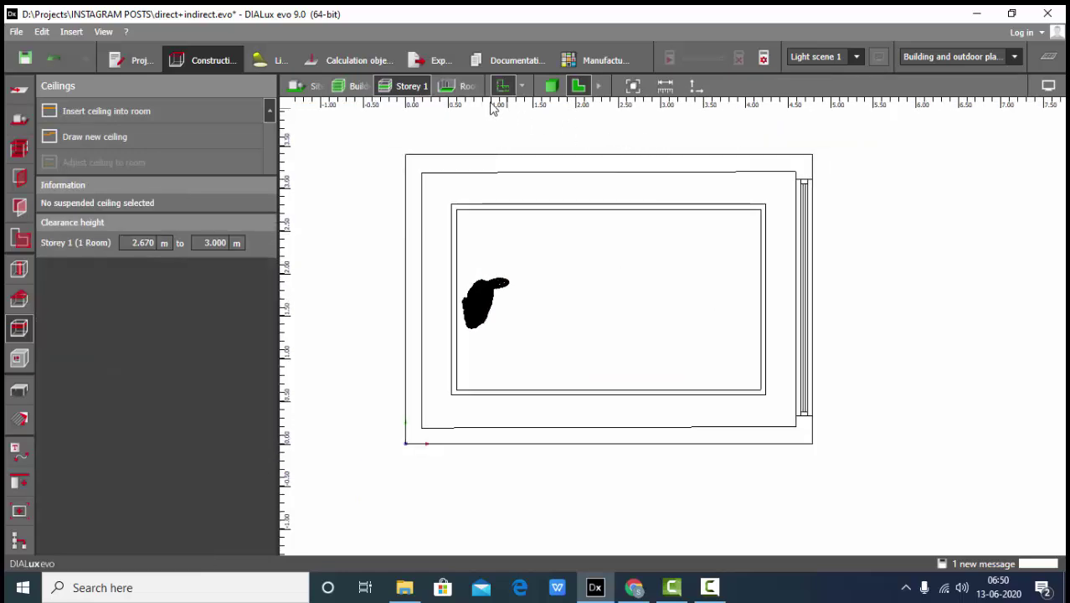
In 3D, set the new ceiling's distance of shell floor to 2.800 m
{"action": "left_click", "coordinate": [551, 86]}
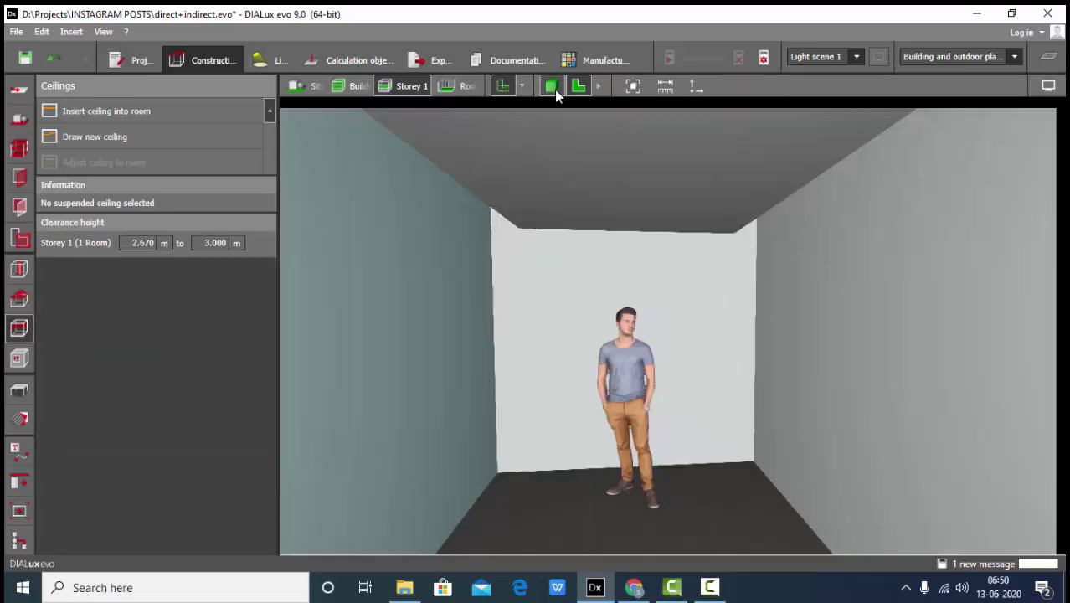
{"action": "right_click_drag", "start_coordinate": [562, 114], "coordinate": [415, 205]}
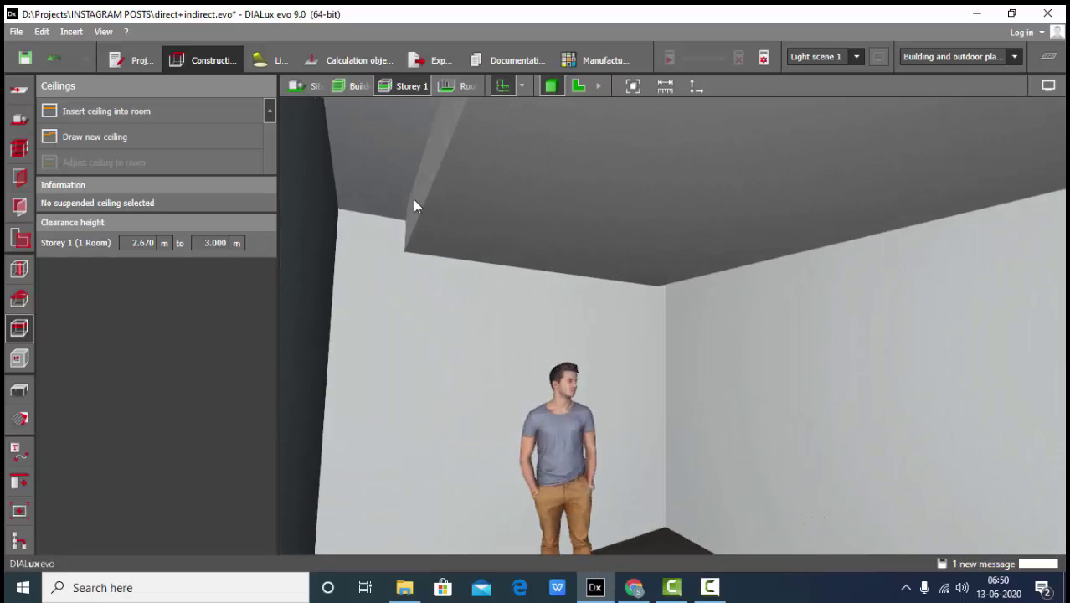
{"action": "right_click_drag", "start_coordinate": [549, 239], "coordinate": [594, 173]}
{"action": "left_click", "coordinate": [592, 180]}
{"action": "left_click", "coordinate": [144, 223]}
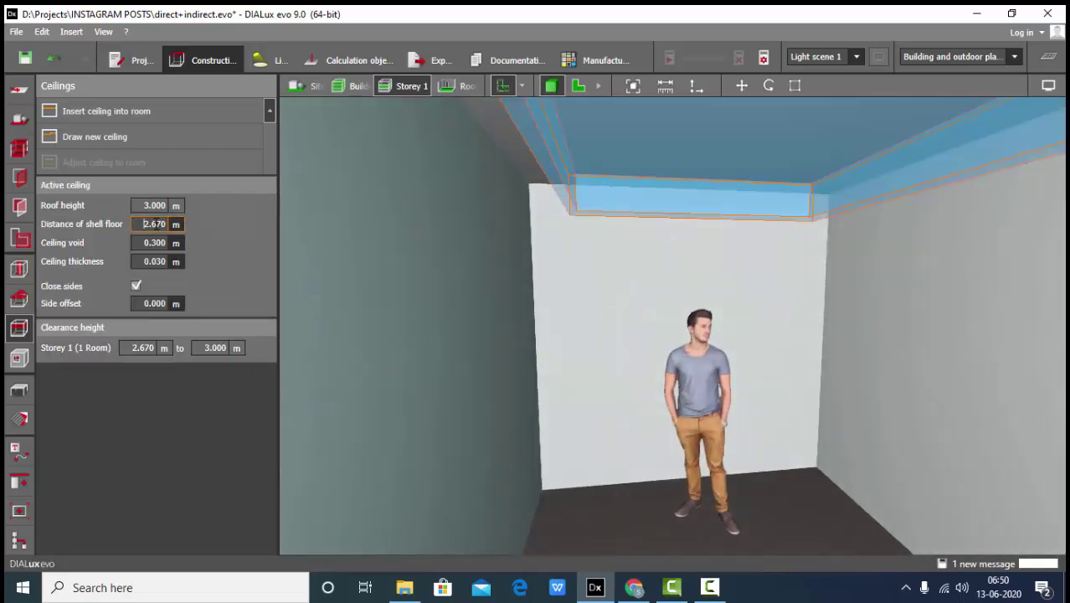
{"action": "type", "text": "2.8"}
{"action": "key", "text": "Return"}
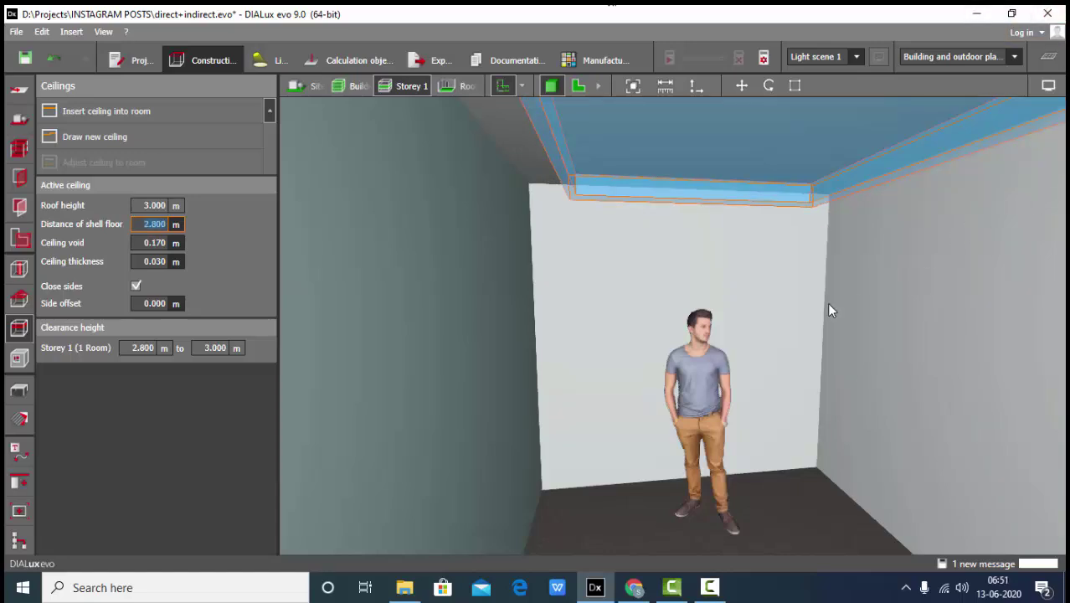
Give the ceiling a 0.200 m side offset and orbit to check it
{"action": "left_click", "coordinate": [155, 303]}
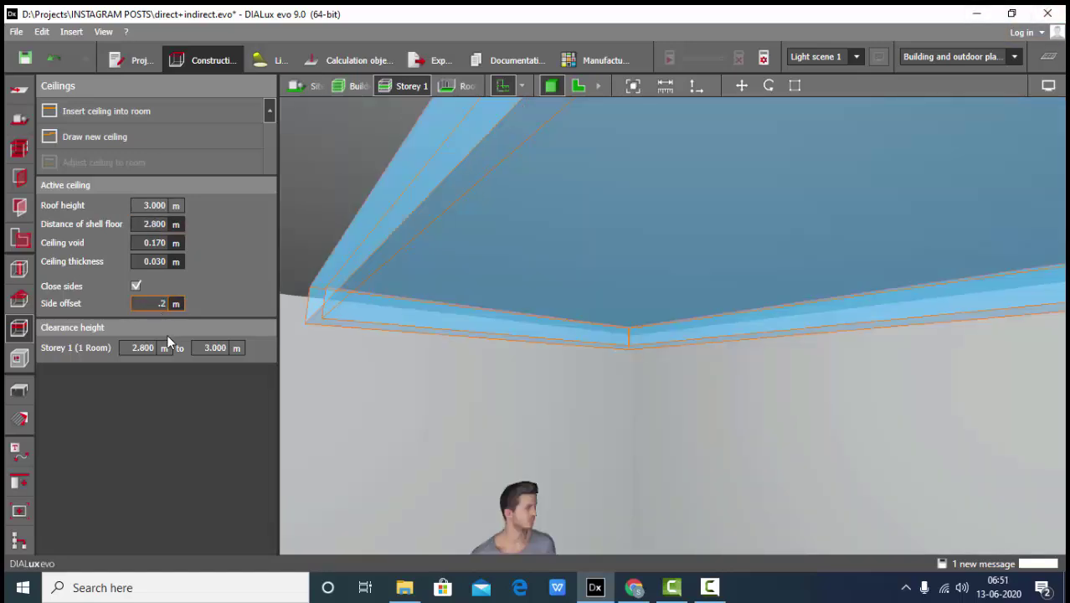
{"action": "type", "text": ".2"}
{"action": "key", "text": "Return"}
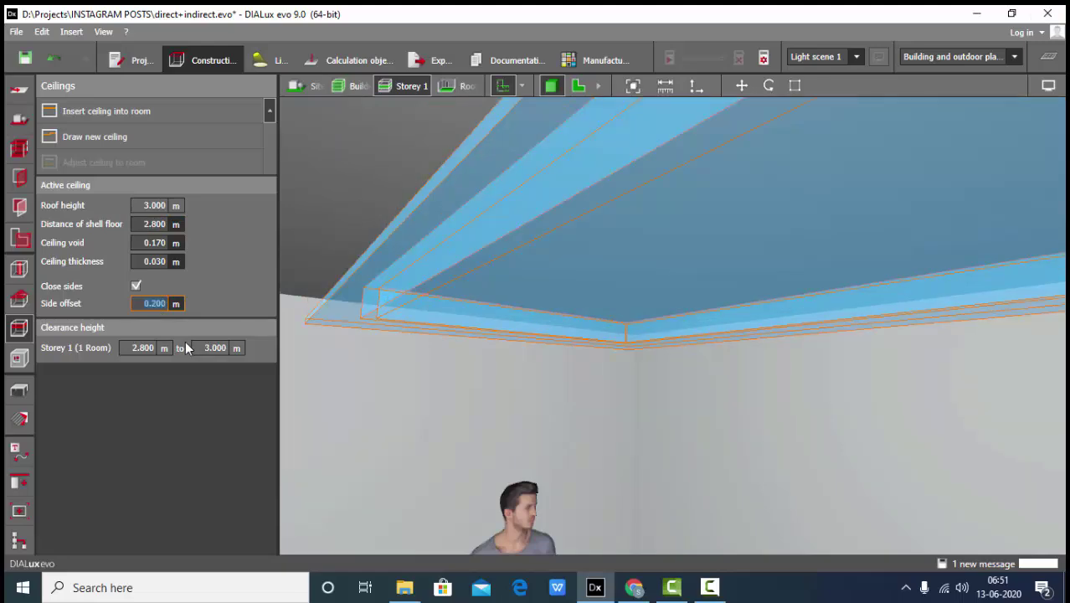
{"action": "scroll", "coordinate": [637, 377], "scroll_direction": "down", "scroll_amount": 5}
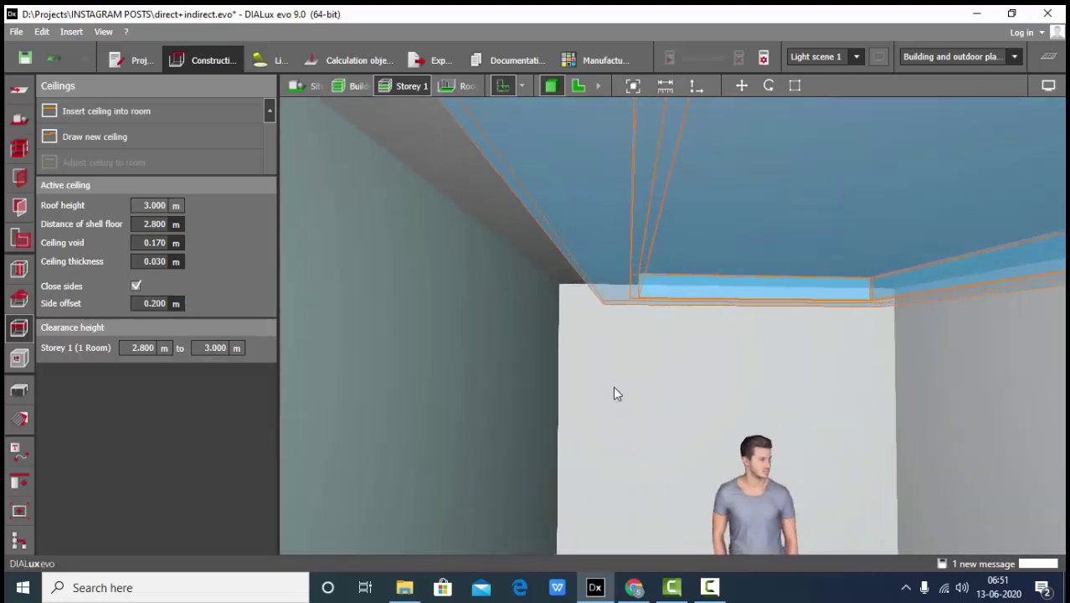
{"action": "left_click_drag", "start_coordinate": [613, 386], "coordinate": [696, 333]}
{"action": "scroll", "coordinate": [681, 295], "scroll_direction": "up", "scroll_amount": 5}
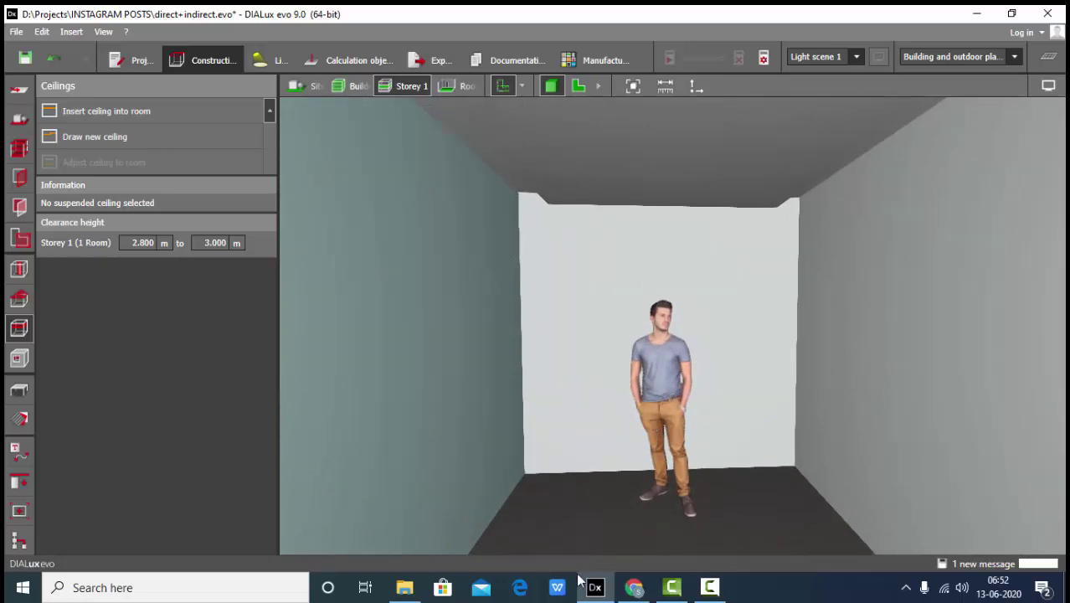
Browse the ELR Group site to the Leo Flex flexible strip page, then return to DIALux evo
{"action": "left_click", "coordinate": [634, 587]}
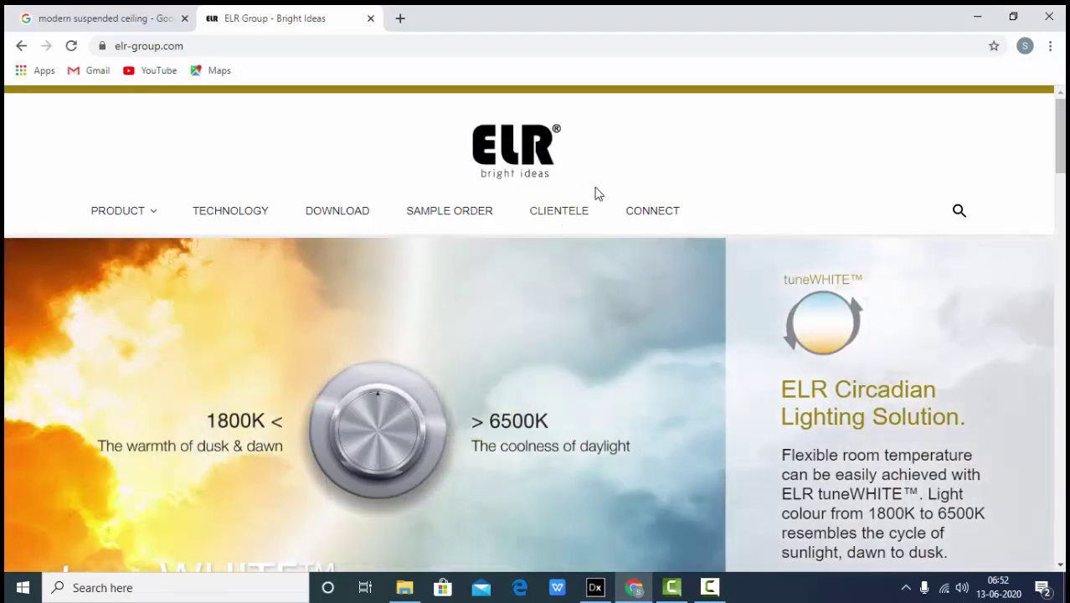
{"action": "mouse_move", "coordinate": [141, 222]}
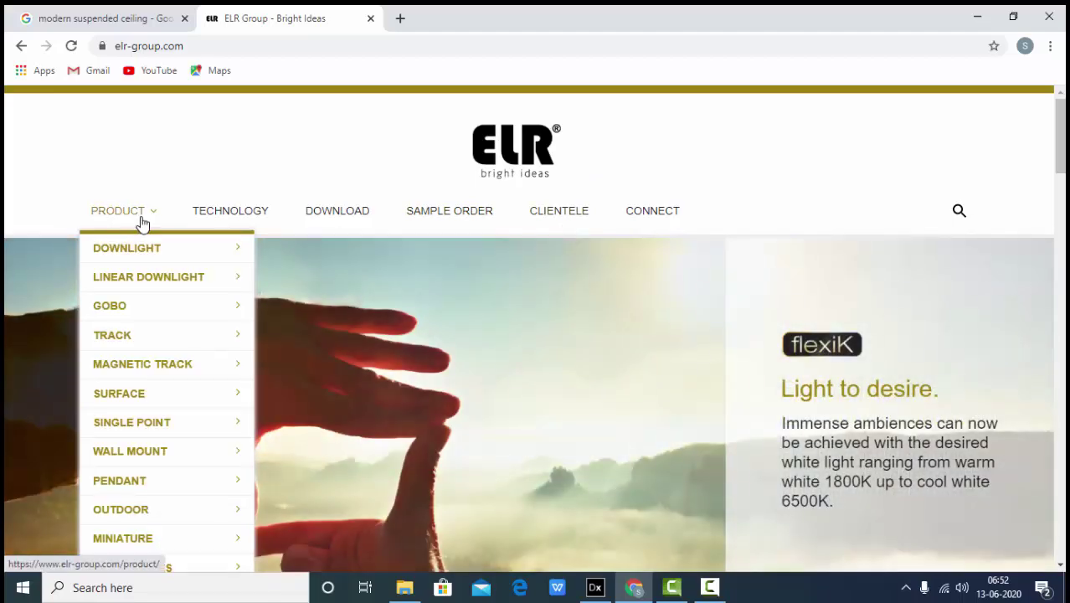
{"action": "scroll", "coordinate": [140, 222], "scroll_direction": "down", "scroll_amount": 1}
{"action": "mouse_move", "coordinate": [180, 521]}
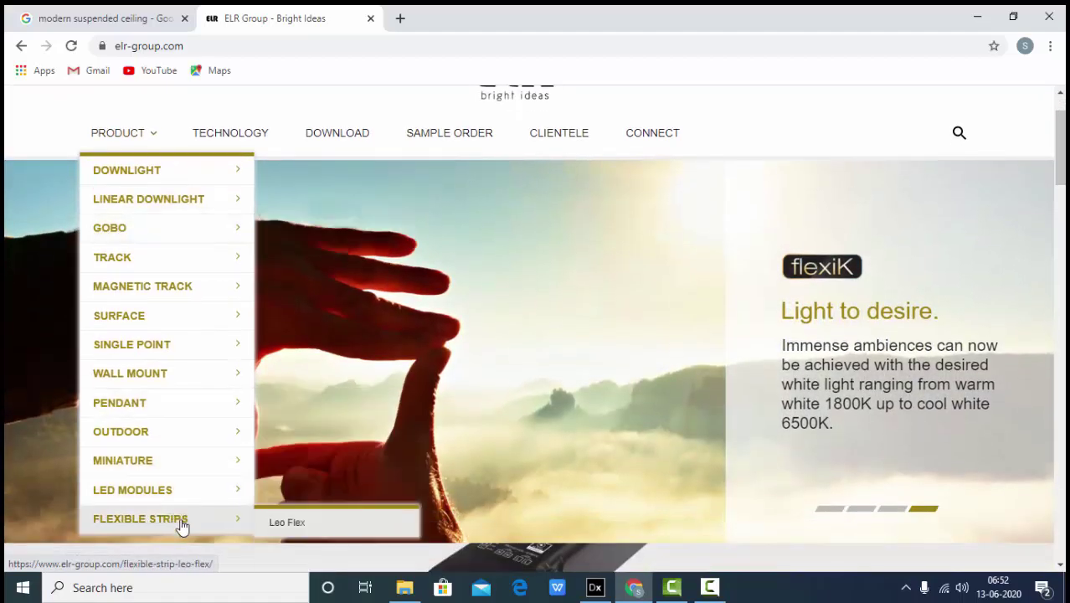
{"action": "mouse_move", "coordinate": [148, 138]}
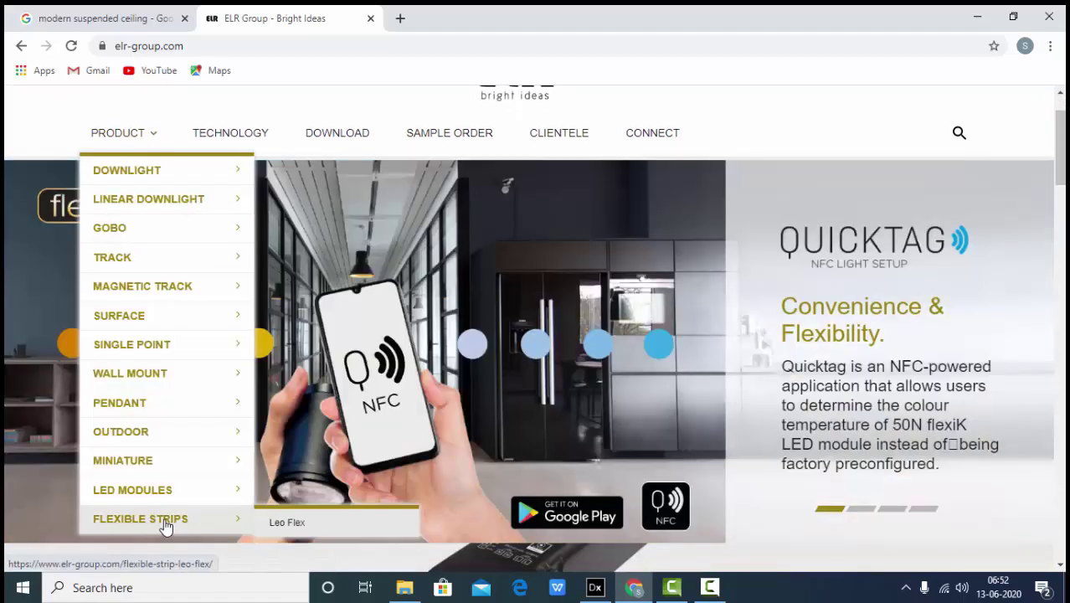
{"action": "left_click", "coordinate": [293, 528]}
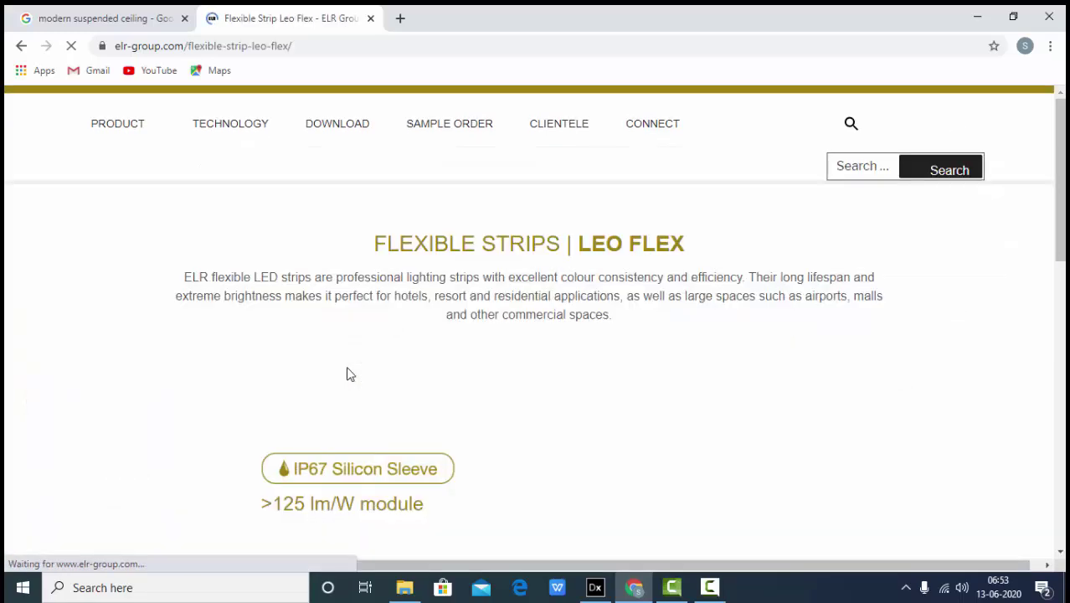
{"action": "scroll", "coordinate": [349, 377], "scroll_direction": "down", "scroll_amount": 2}
{"action": "scroll", "coordinate": [350, 379], "scroll_direction": "down", "scroll_amount": 4}
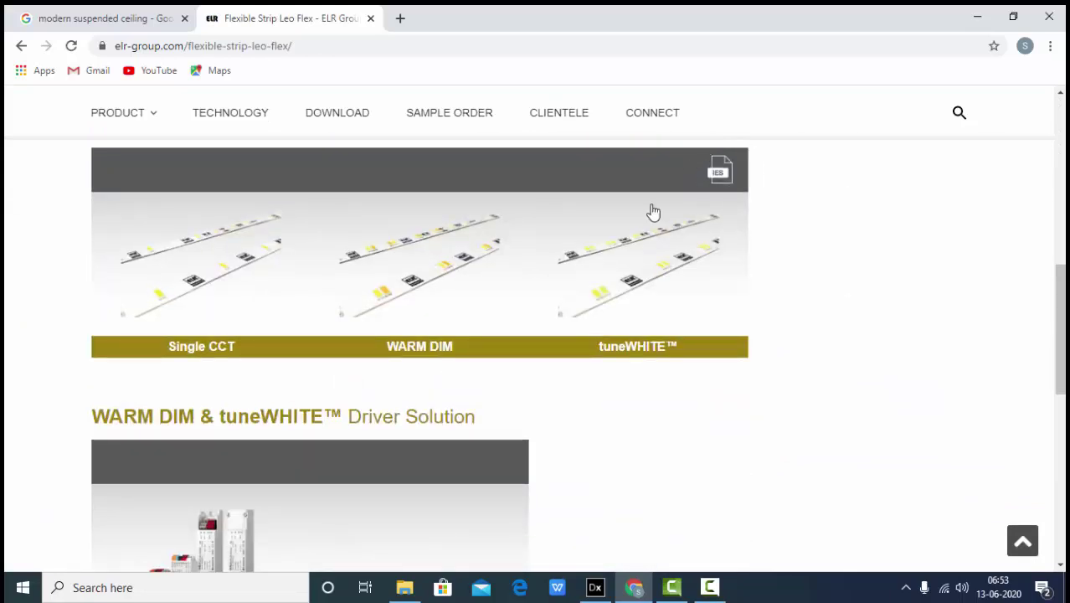
{"action": "left_click", "coordinate": [598, 587]}
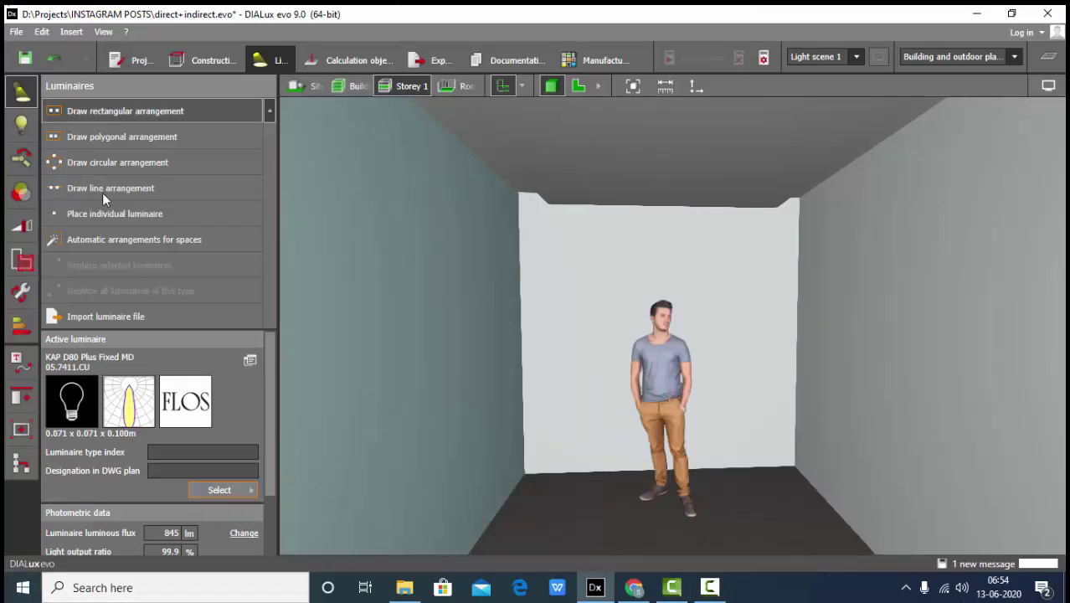
Import LEO-F 2W 33cm.IES as the active luminaire (0.333 × 0.010 × 0.085 m, 67 lm)
{"action": "left_click", "coordinate": [106, 317]}
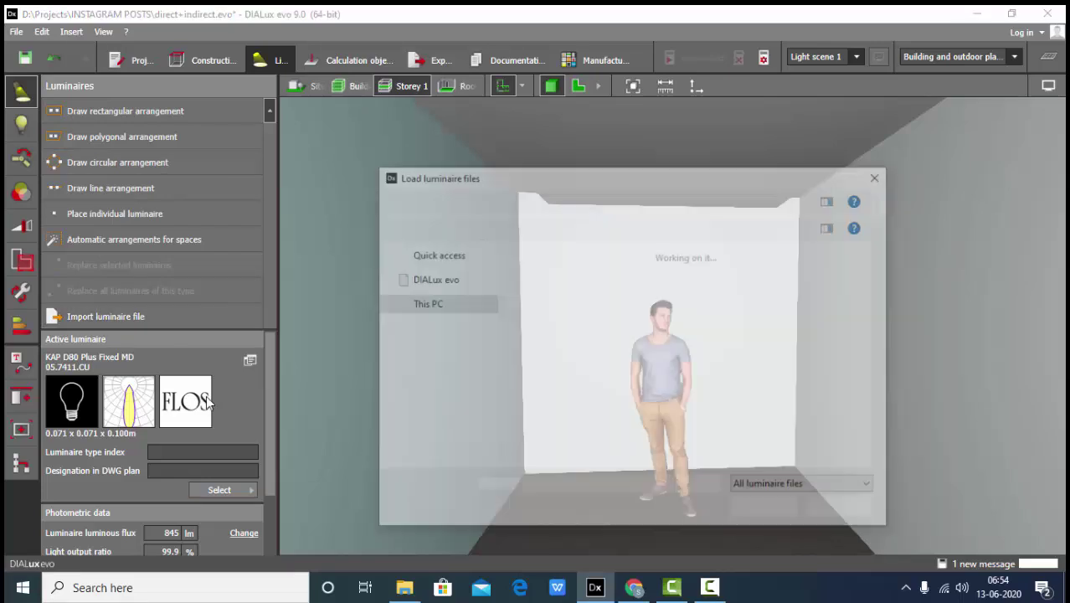
{"action": "left_click", "coordinate": [645, 293]}
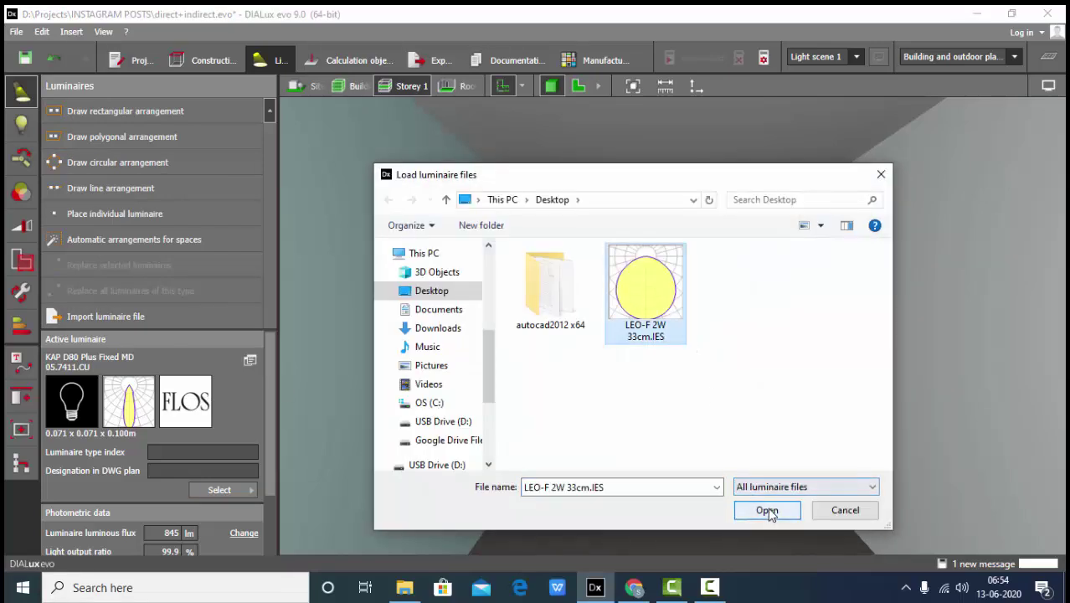
{"action": "left_click", "coordinate": [767, 510]}
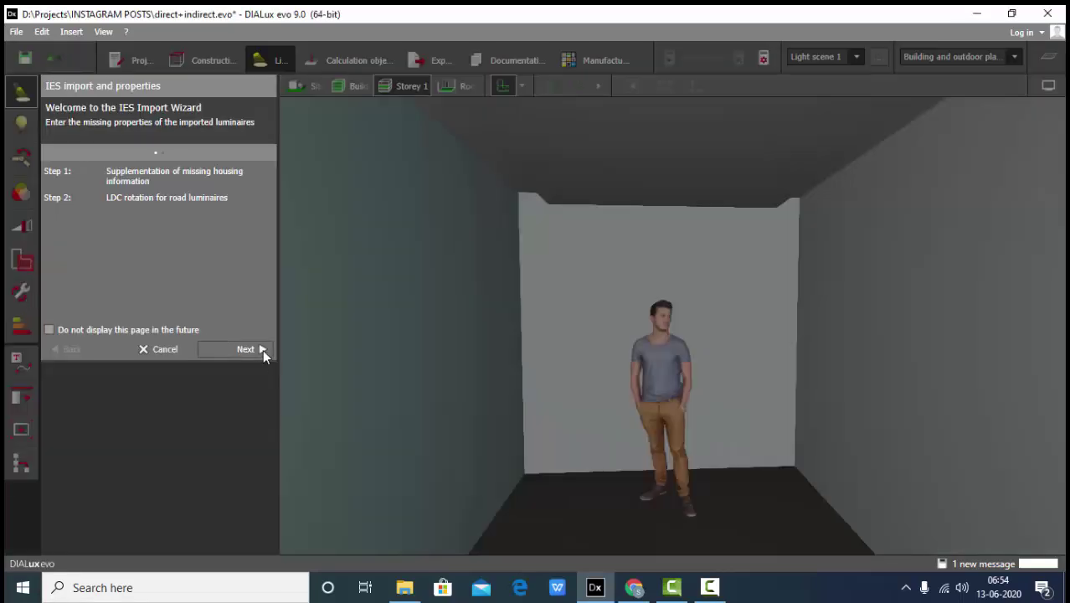
{"action": "left_click", "coordinate": [261, 349]}
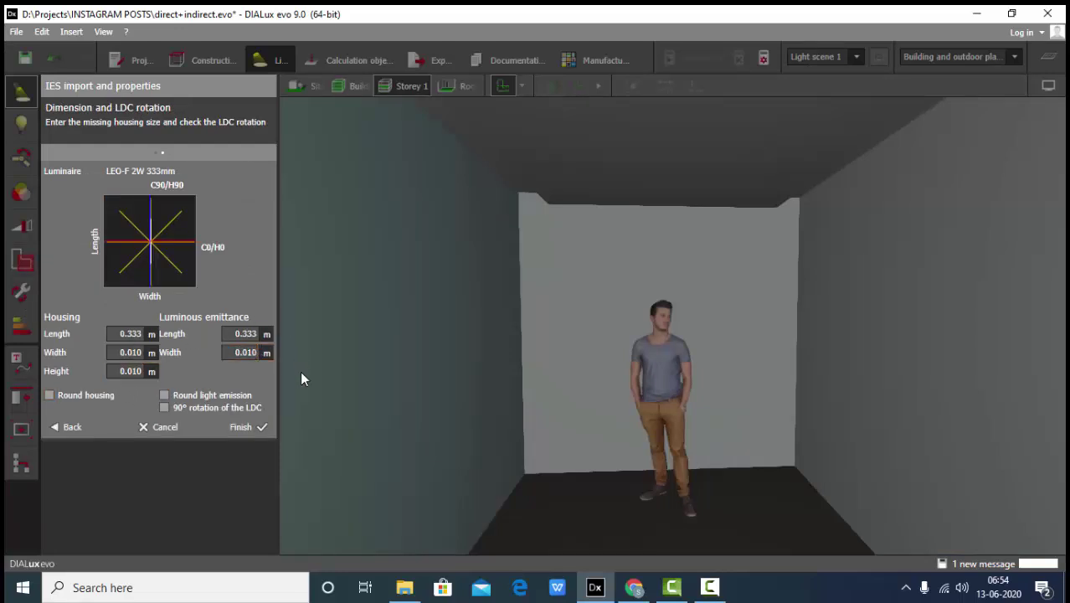
{"action": "key", "text": "Return"}
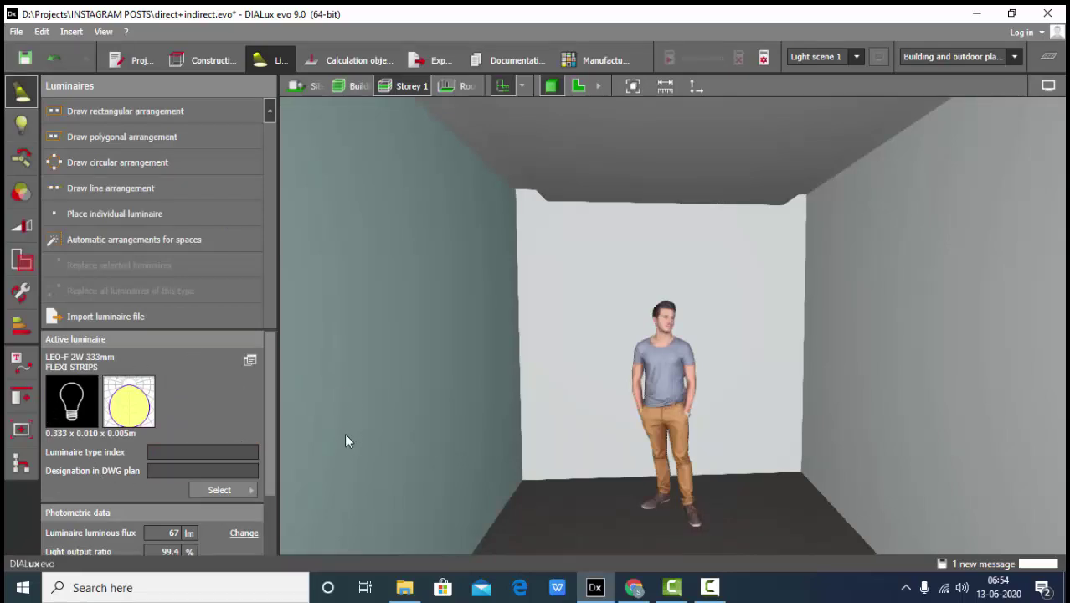
In the 2D plan, show the Site 1 level and reopen the Luminaires tools
{"action": "left_click", "coordinate": [577, 87]}
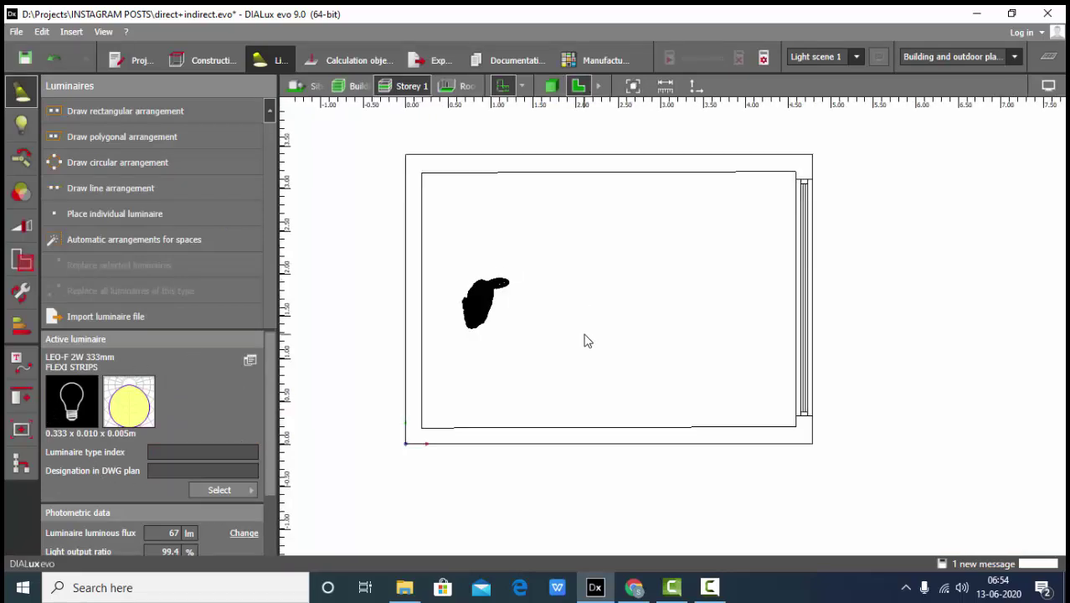
{"action": "left_click", "coordinate": [225, 64]}
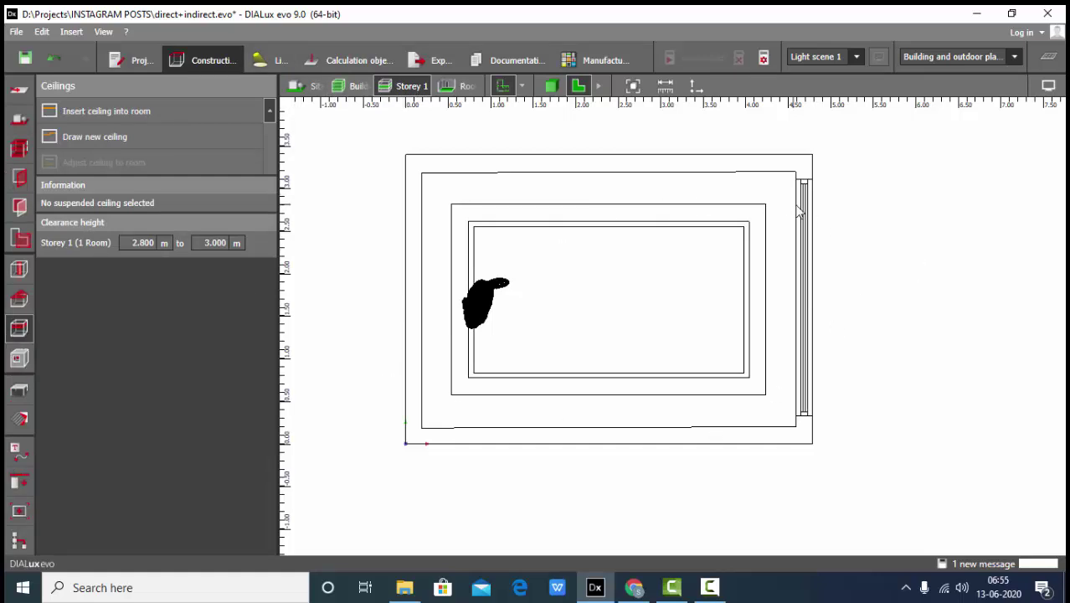
{"action": "left_click", "coordinate": [19, 393]}
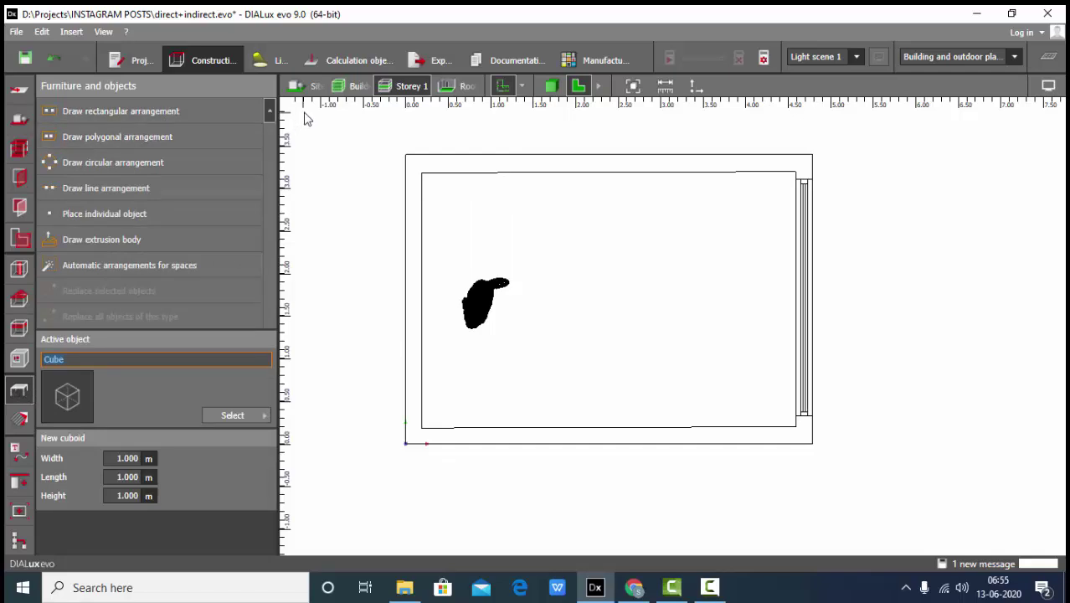
{"action": "left_click", "coordinate": [317, 89]}
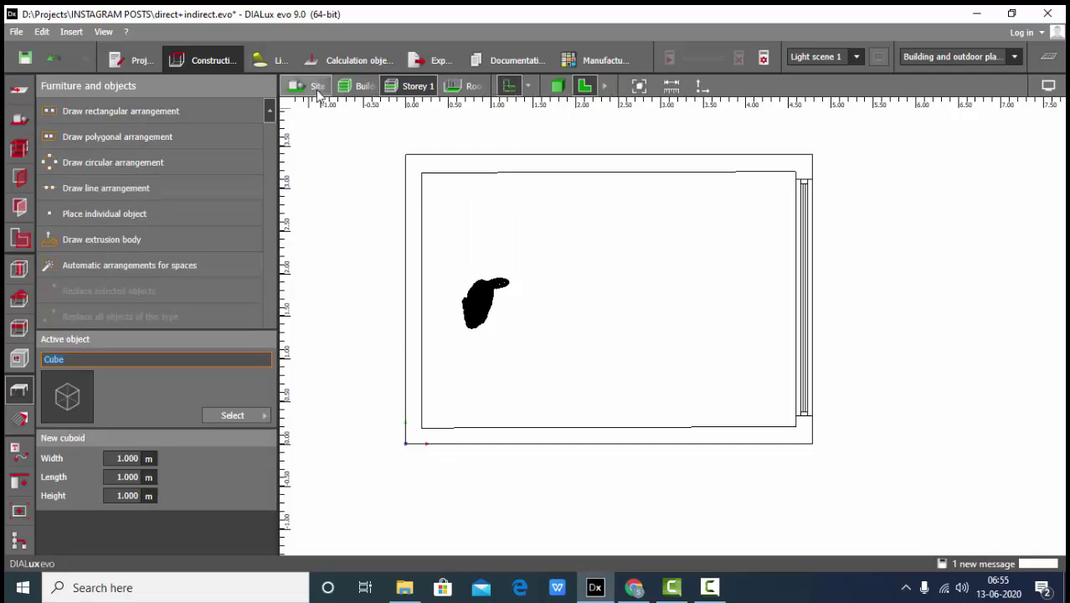
{"action": "scroll", "coordinate": [852, 280], "scroll_direction": "up", "scroll_amount": 1}
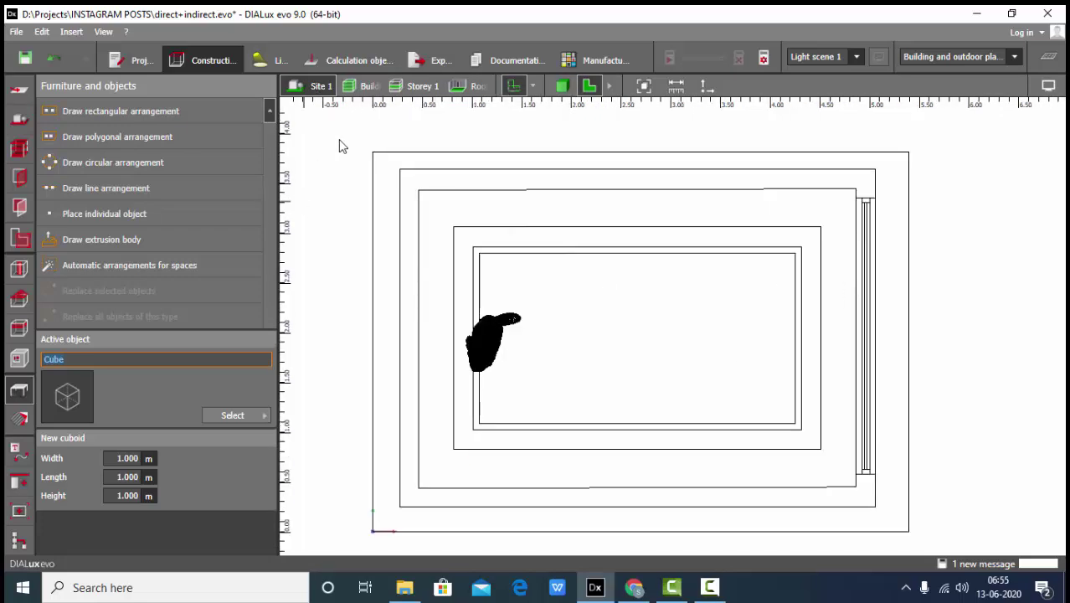
{"action": "left_click", "coordinate": [262, 60]}
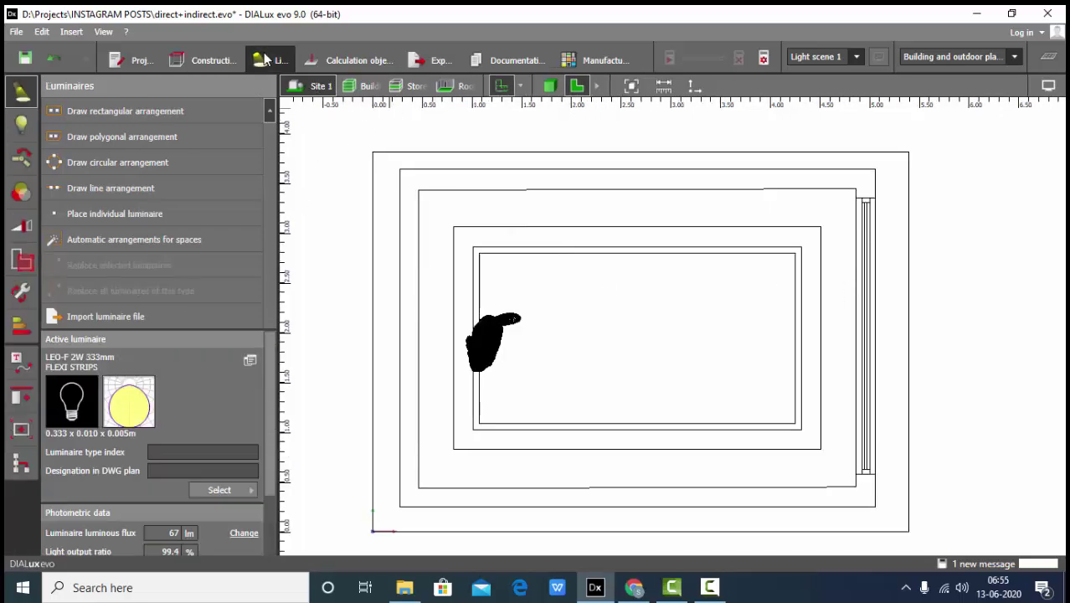
Draw a LEO-F strip line from the cove's top-left corner, spanning 3.300 m to the right
{"action": "scroll", "coordinate": [411, 222], "scroll_direction": "up", "scroll_amount": 2}
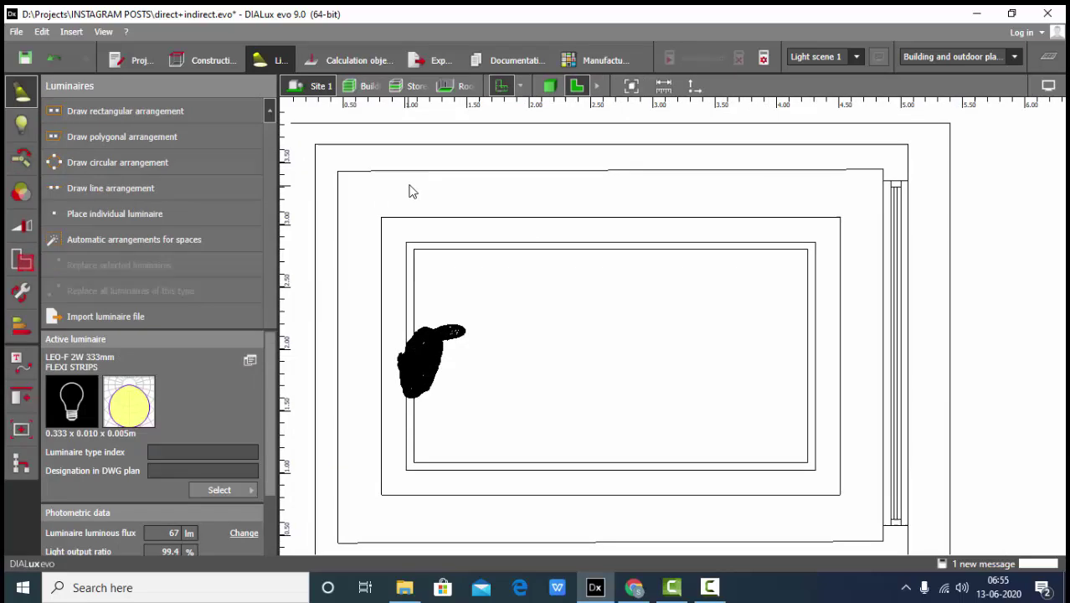
{"action": "scroll", "coordinate": [325, 177], "scroll_direction": "down", "scroll_amount": 1}
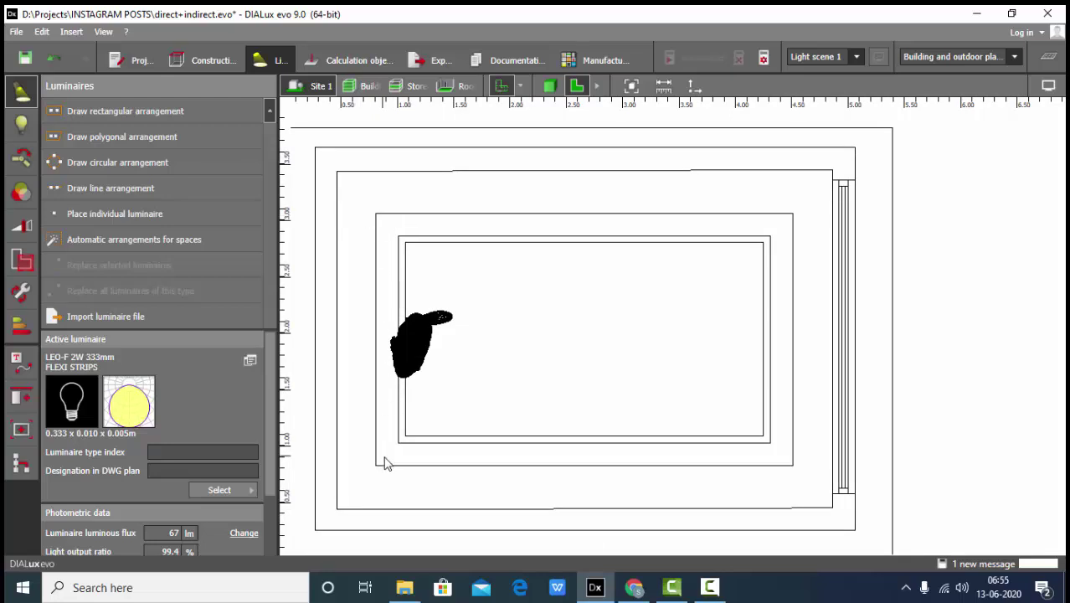
{"action": "left_click", "coordinate": [116, 190]}
{"action": "scroll", "coordinate": [494, 218], "scroll_direction": "up", "scroll_amount": 1}
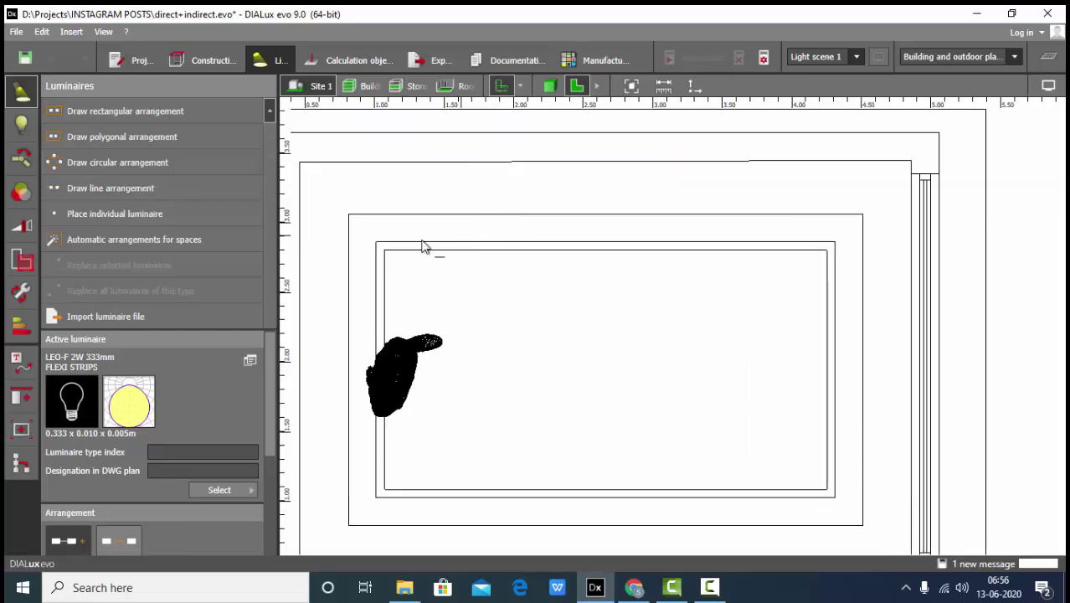
{"action": "scroll", "coordinate": [423, 241], "scroll_direction": "up", "scroll_amount": 1}
{"action": "left_click", "coordinate": [350, 246]}
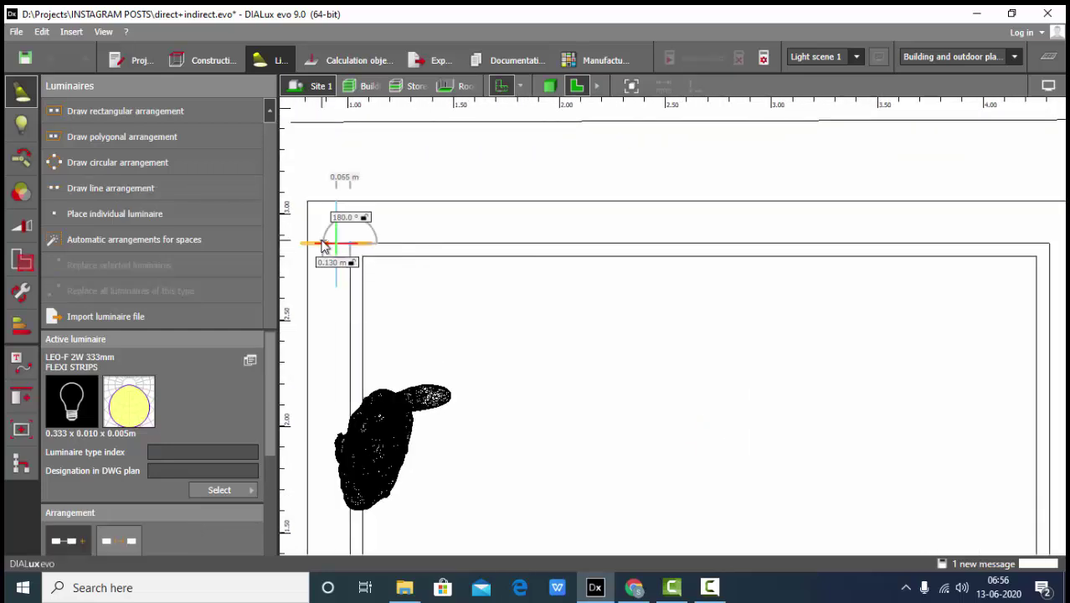
{"action": "scroll", "coordinate": [328, 237], "scroll_direction": "down", "scroll_amount": 1}
{"action": "left_click", "coordinate": [869, 244]}
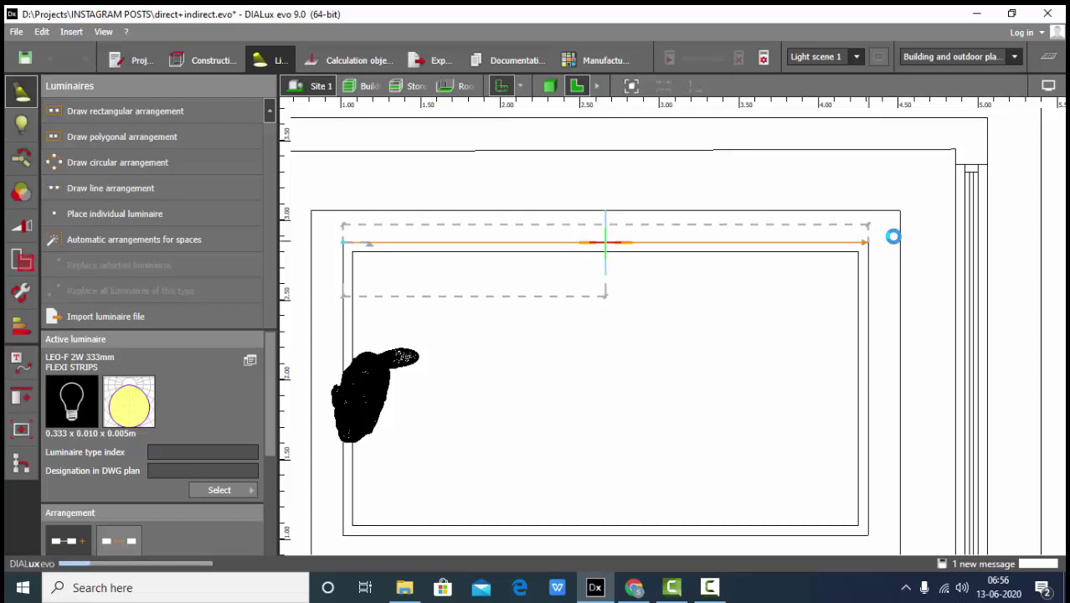
{"action": "scroll", "coordinate": [620, 252], "scroll_direction": "up", "scroll_amount": 4}
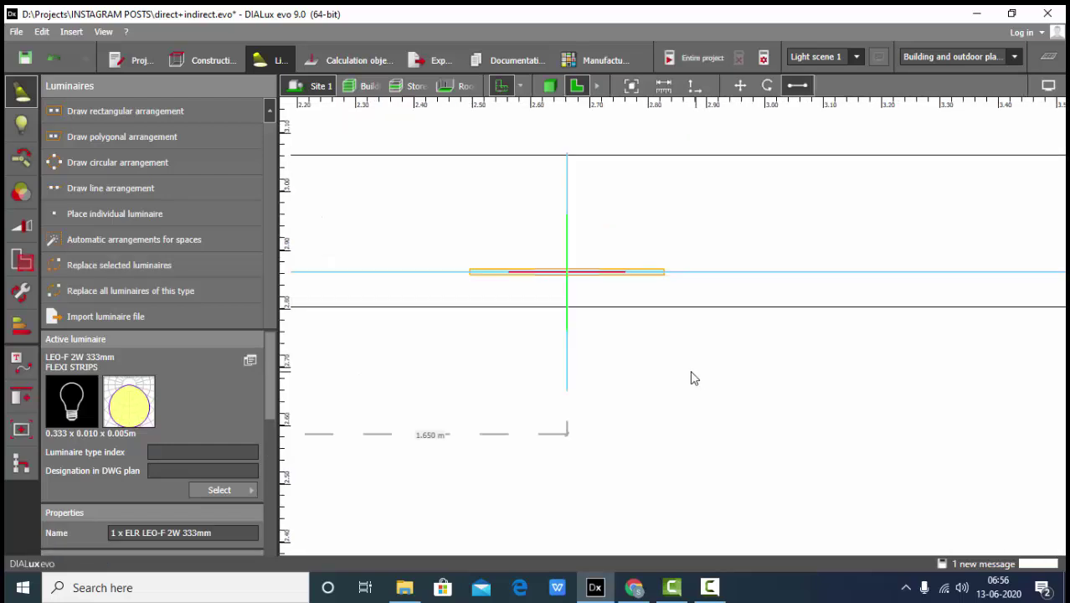
{"action": "scroll", "coordinate": [503, 291], "scroll_direction": "up", "scroll_amount": 1}
{"action": "scroll", "coordinate": [527, 268], "scroll_direction": "down", "scroll_amount": 2}
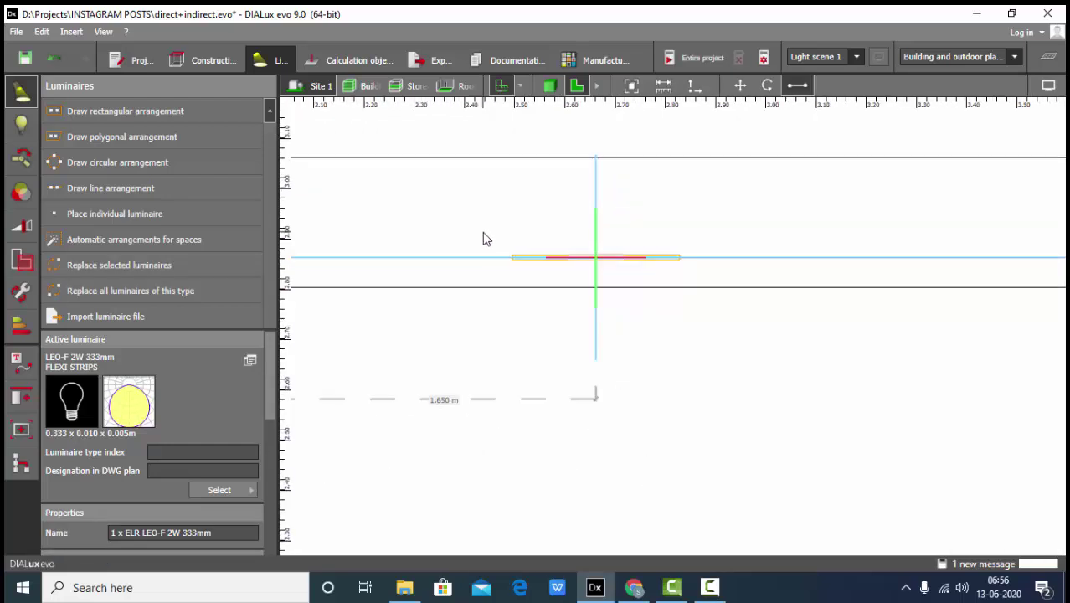
{"action": "scroll", "coordinate": [185, 364], "scroll_direction": "down", "scroll_amount": 1}
{"action": "scroll", "coordinate": [707, 335], "scroll_direction": "down", "scroll_amount": 4}
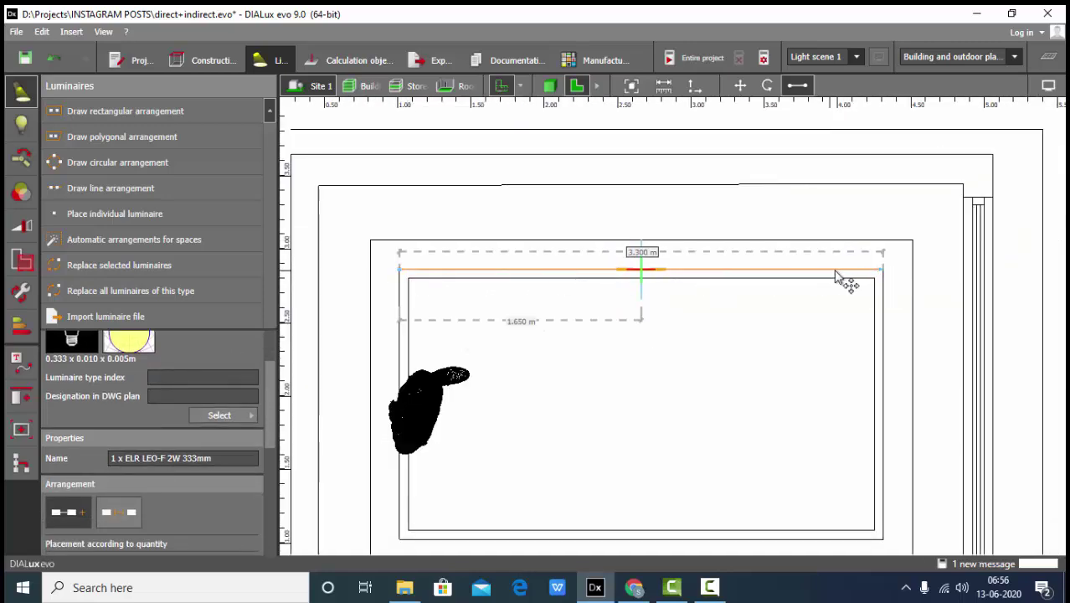
Change the strip line's Number of luminaires to 15
{"action": "scroll", "coordinate": [191, 422], "scroll_direction": "down", "scroll_amount": 2}
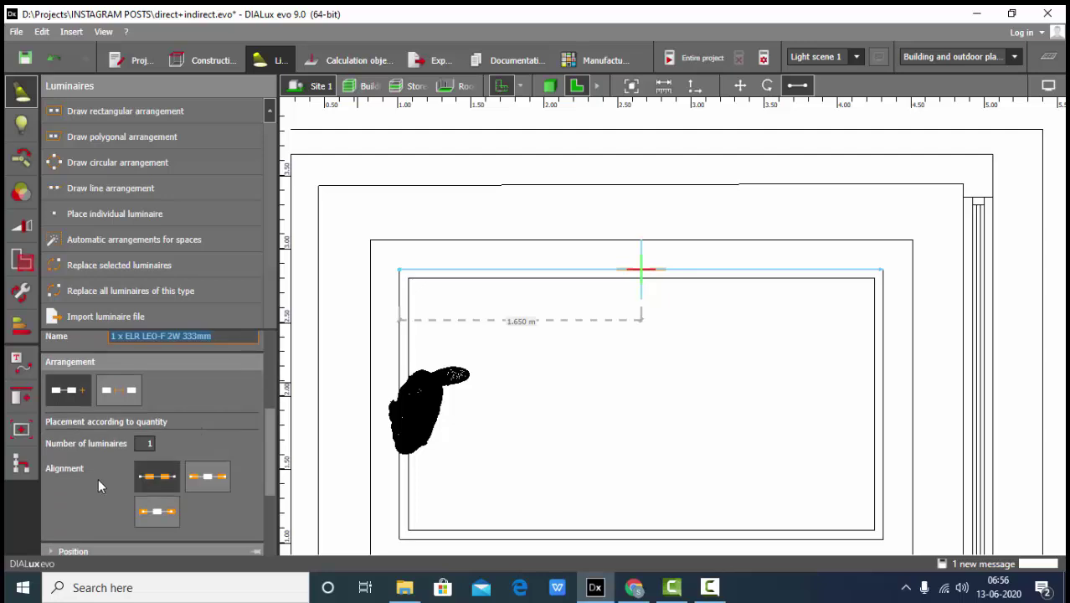
{"action": "left_click", "coordinate": [152, 448]}
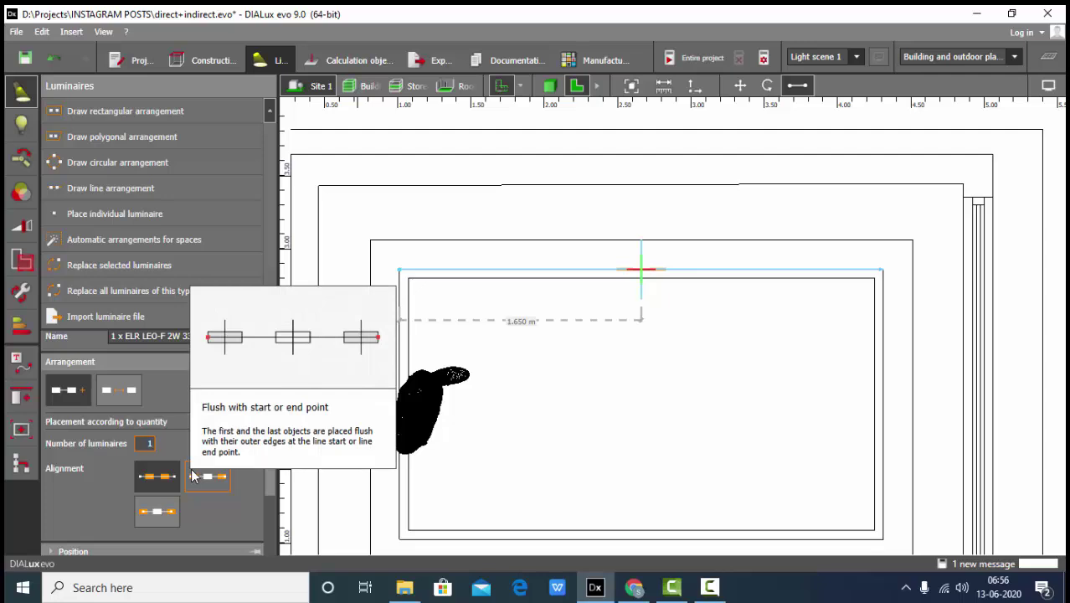
{"action": "type", "text": "5"}
{"action": "key", "text": "Return"}
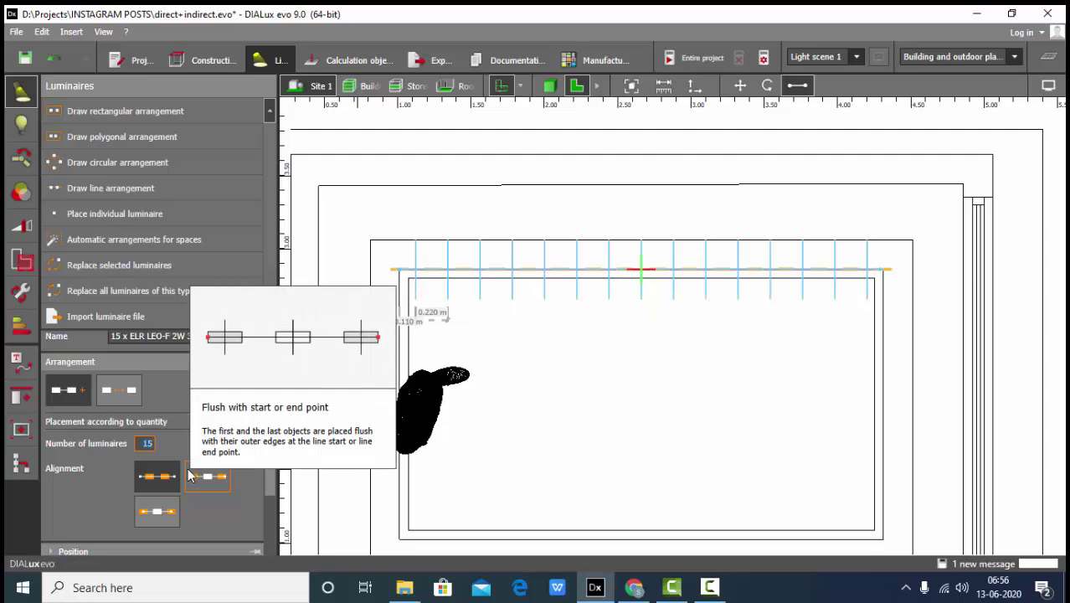
{"action": "scroll", "coordinate": [565, 295], "scroll_direction": "up", "scroll_amount": 5}
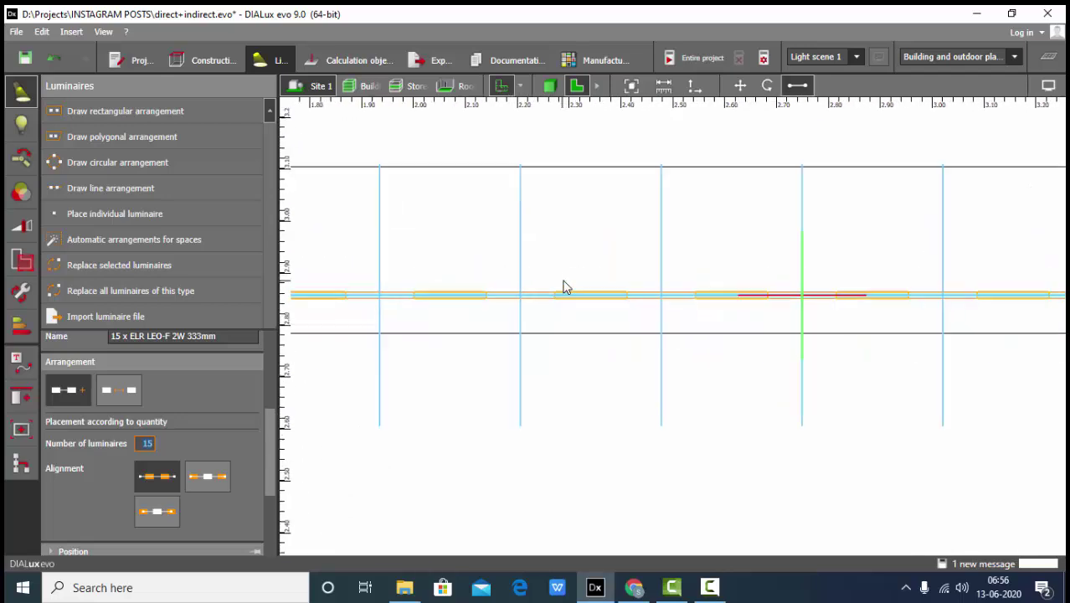
{"action": "scroll", "coordinate": [564, 287], "scroll_direction": "up", "scroll_amount": 5}
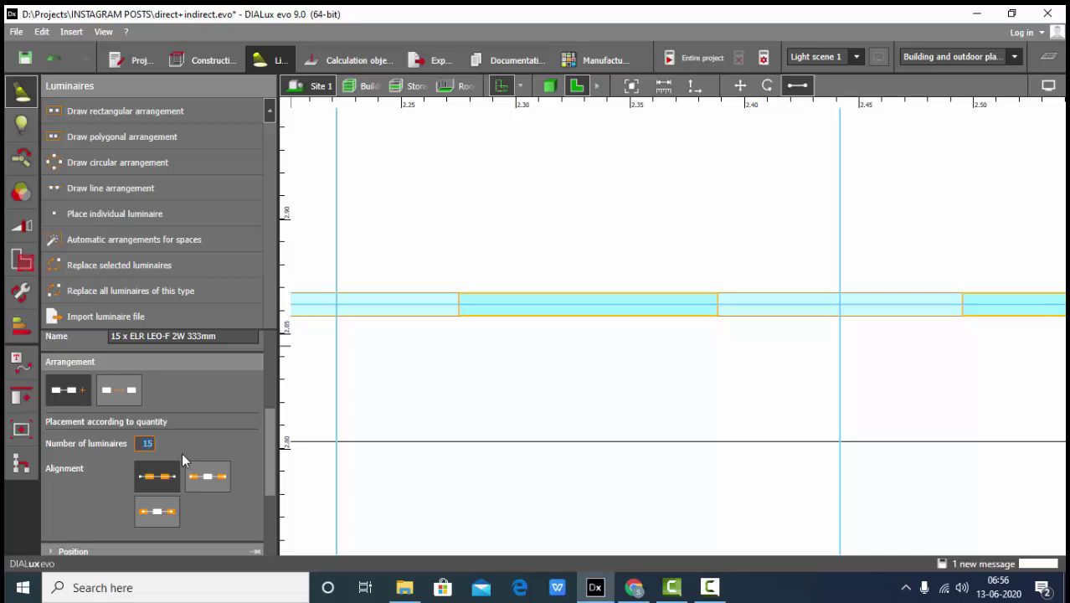
Try 10, 7 and 9 luminaires, leaving the 3.300 m line with 10 strips 0.330 m apart
{"action": "type", "text": "0"}
{"action": "key", "text": "Return"}
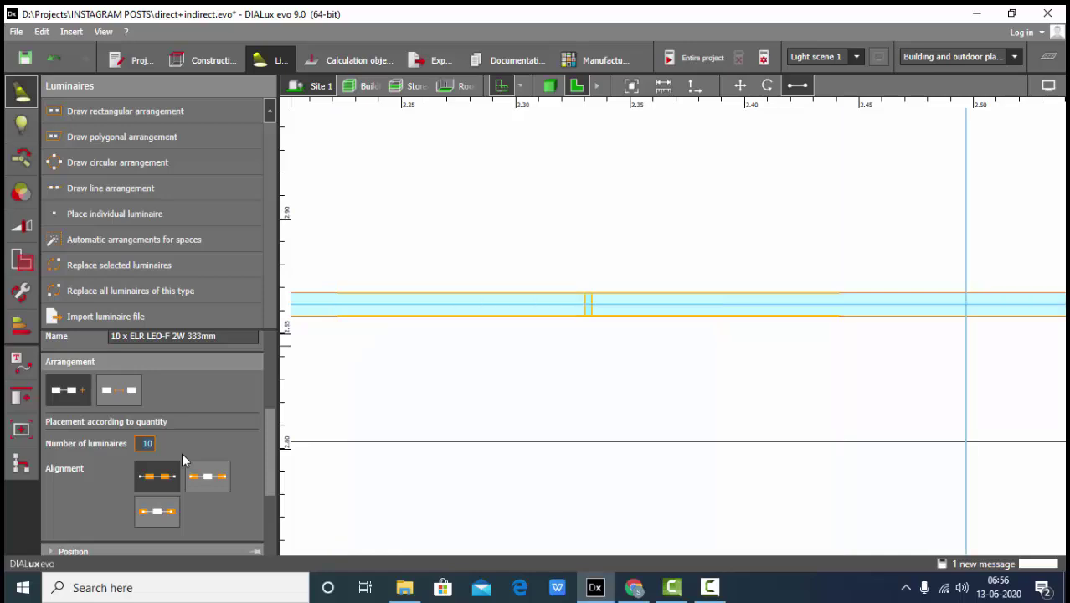
{"action": "type", "text": "7"}
{"action": "key", "text": "Return"}
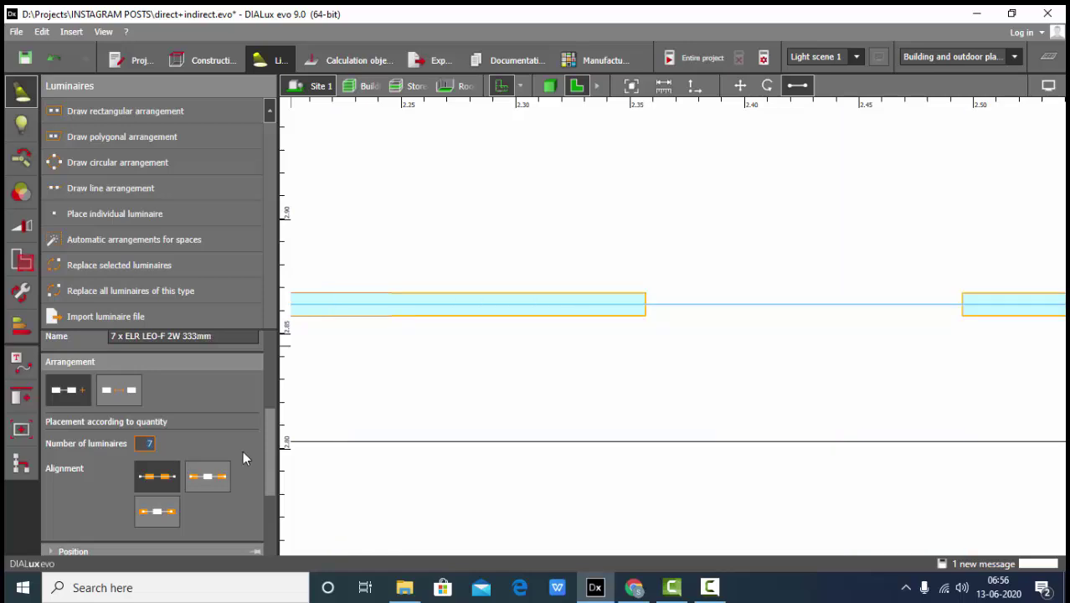
{"action": "scroll", "coordinate": [243, 451], "scroll_direction": "down", "scroll_amount": 5}
{"action": "scroll", "coordinate": [602, 370], "scroll_direction": "down", "scroll_amount": 5}
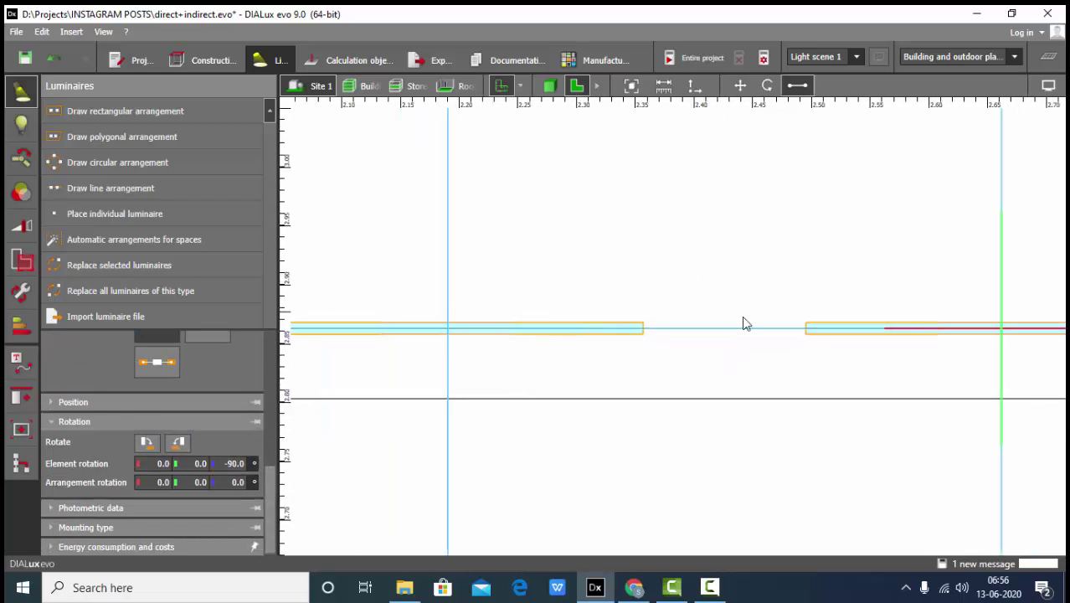
{"action": "scroll", "coordinate": [144, 406], "scroll_direction": "up", "scroll_amount": 2}
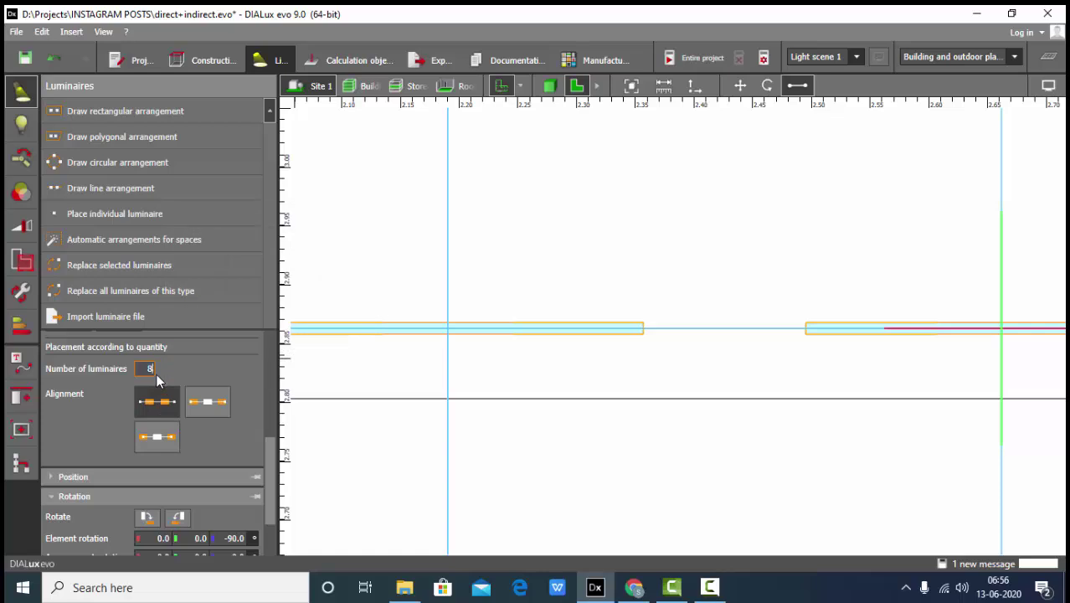
{"action": "type", "text": "9"}
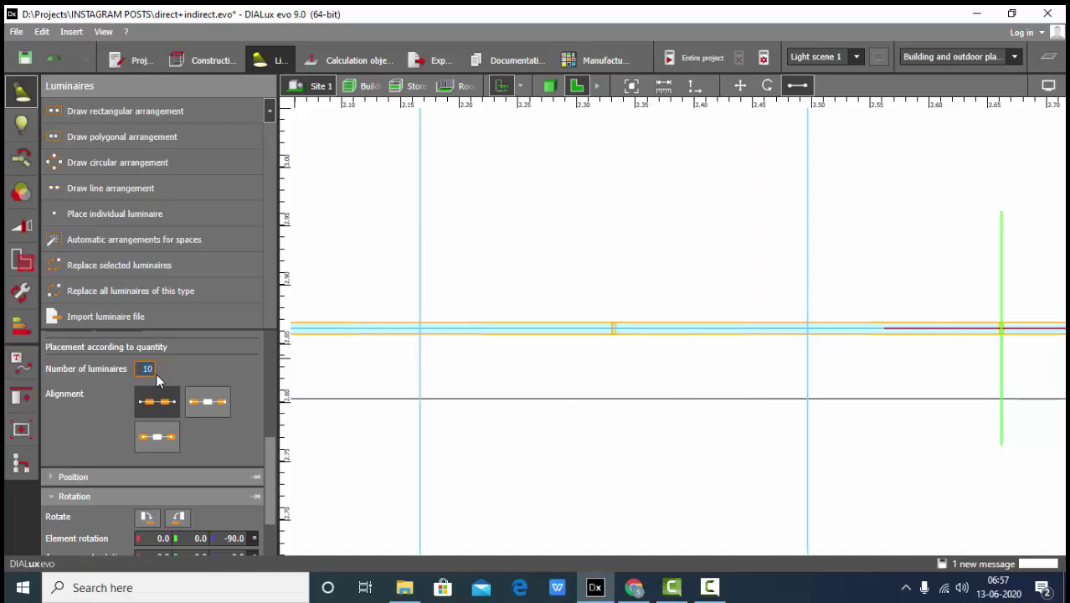
{"action": "scroll", "coordinate": [700, 351], "scroll_direction": "down", "scroll_amount": 5}
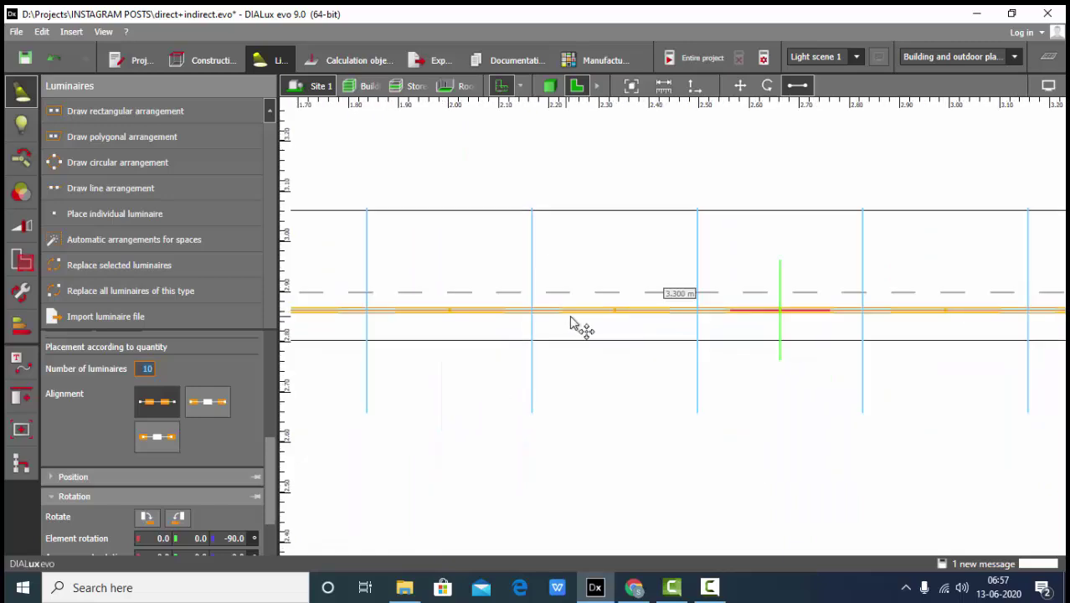
{"action": "scroll", "coordinate": [627, 314], "scroll_direction": "down", "scroll_amount": 2}
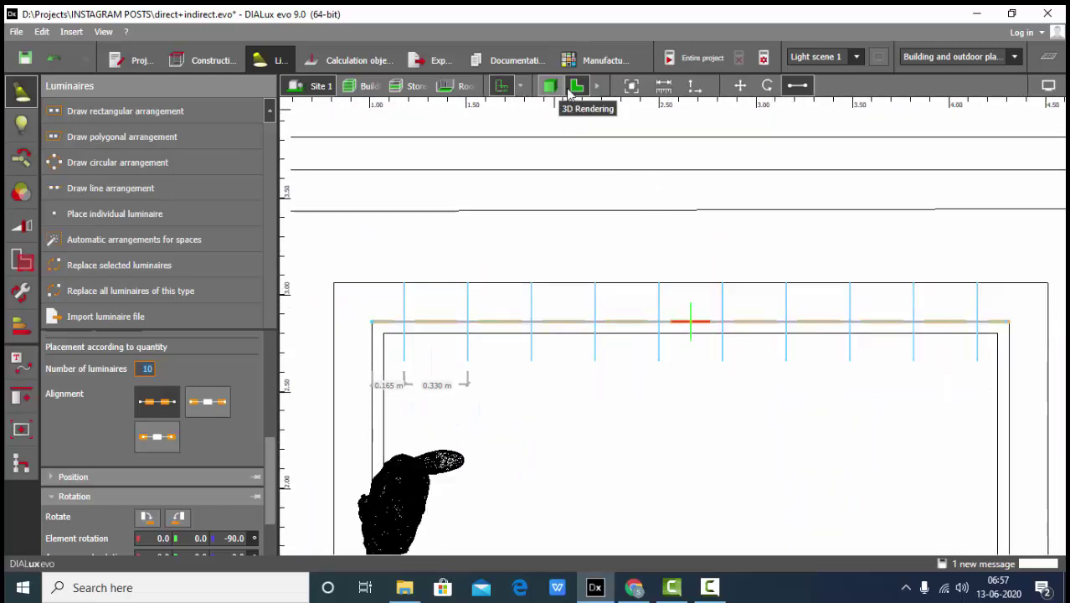
Switch to a side elevation of the room and zoom in on the luminaire, Move tool active
{"action": "left_click", "coordinate": [599, 87]}
{"action": "left_click", "coordinate": [624, 111]}
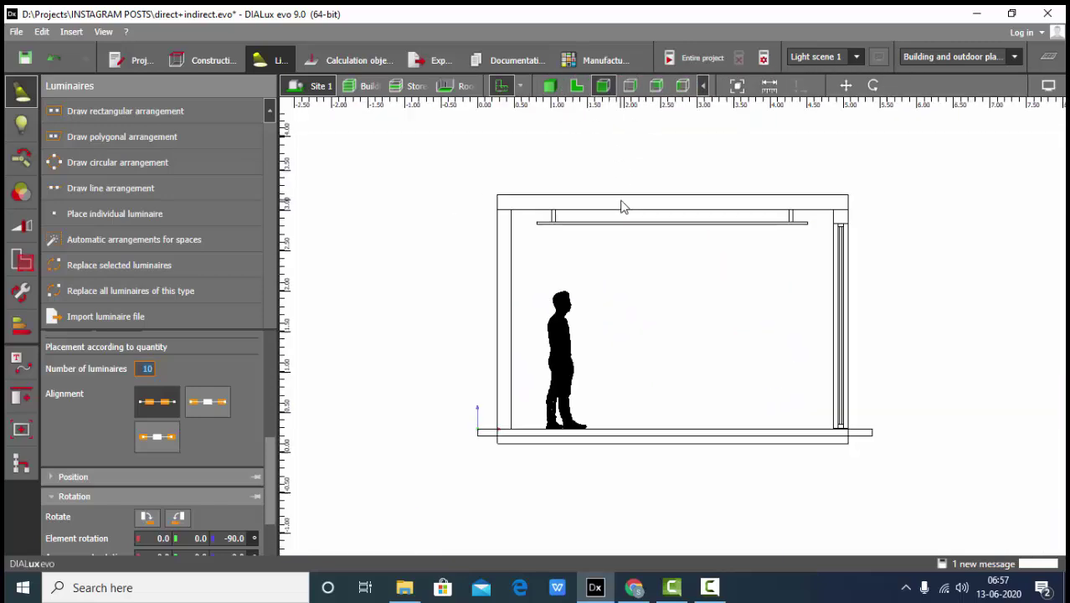
{"action": "left_click", "coordinate": [846, 86]}
{"action": "scroll", "coordinate": [721, 296], "scroll_direction": "up", "scroll_amount": 2}
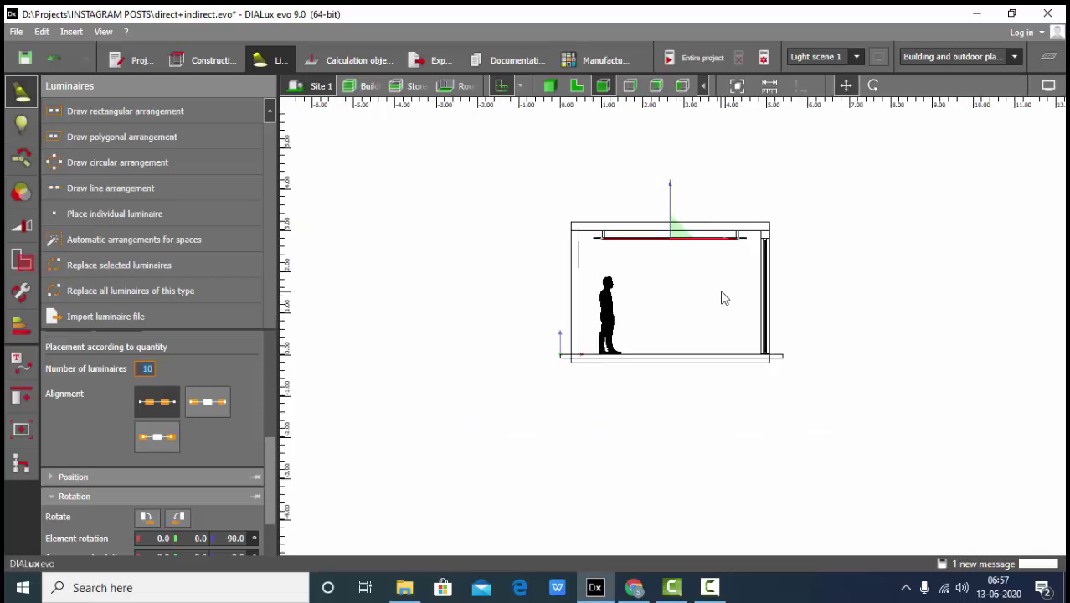
{"action": "scroll", "coordinate": [636, 251], "scroll_direction": "up", "scroll_amount": 3}
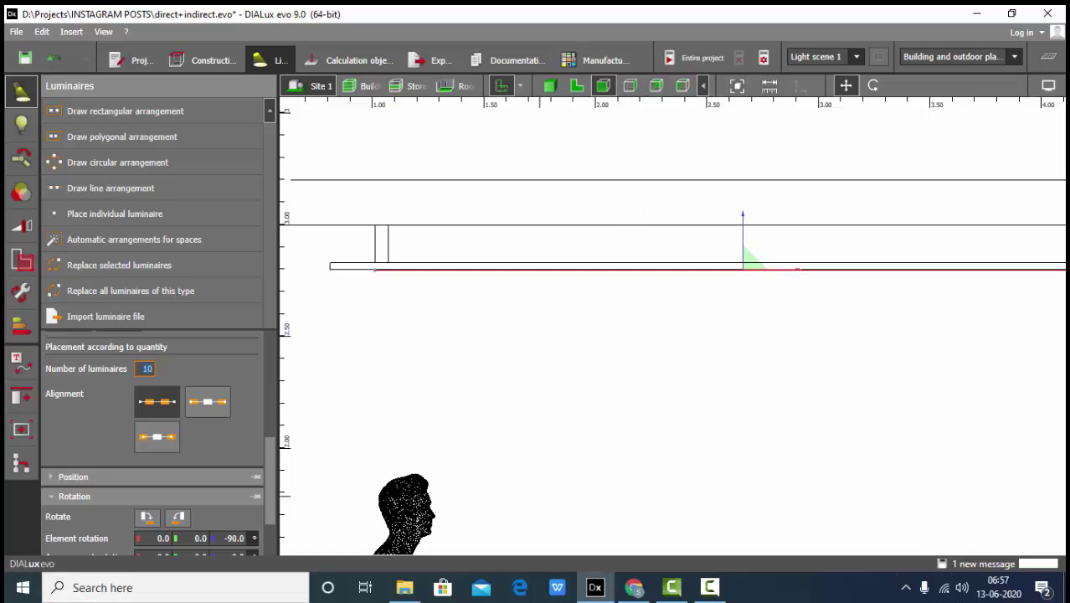
{"action": "left_click", "coordinate": [630, 85]}
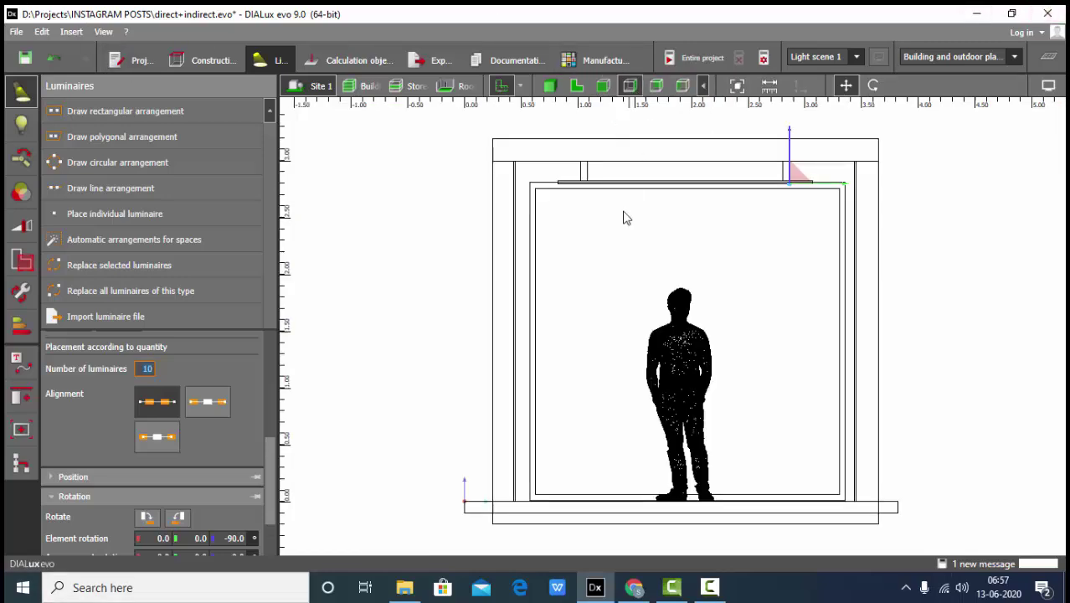
{"action": "scroll", "coordinate": [749, 168], "scroll_direction": "up", "scroll_amount": 6}
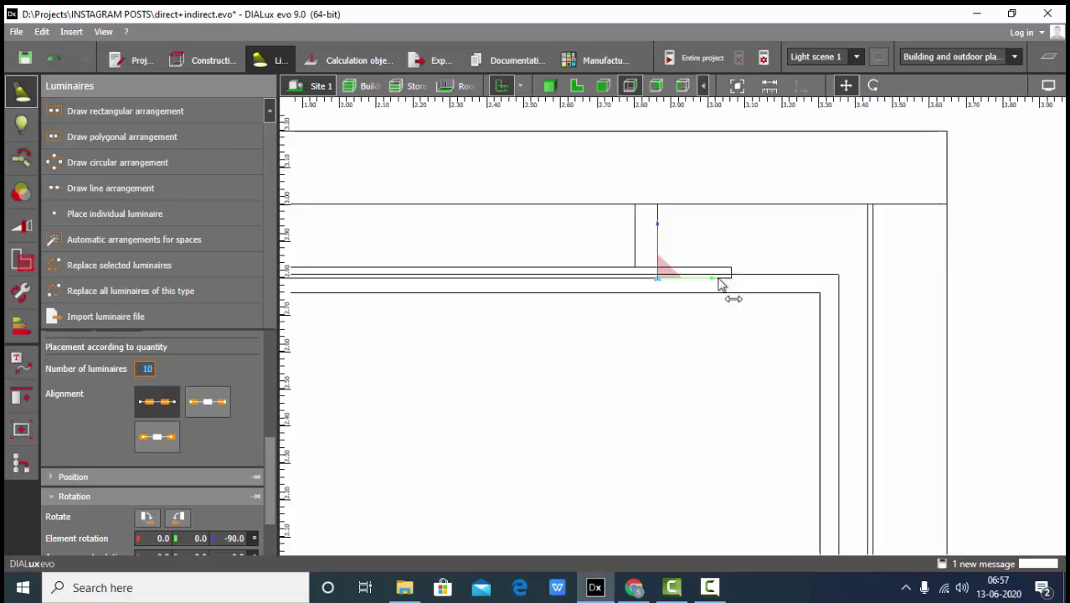
{"action": "scroll", "coordinate": [628, 236], "scroll_direction": "up", "scroll_amount": 4}
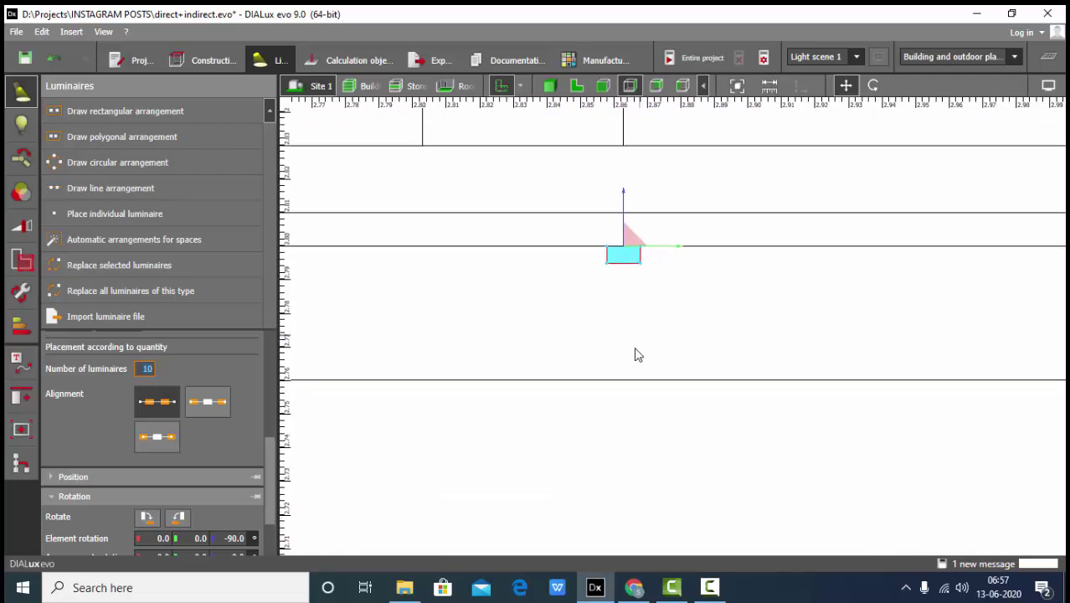
{"action": "scroll", "coordinate": [643, 338], "scroll_direction": "up", "scroll_amount": 4}
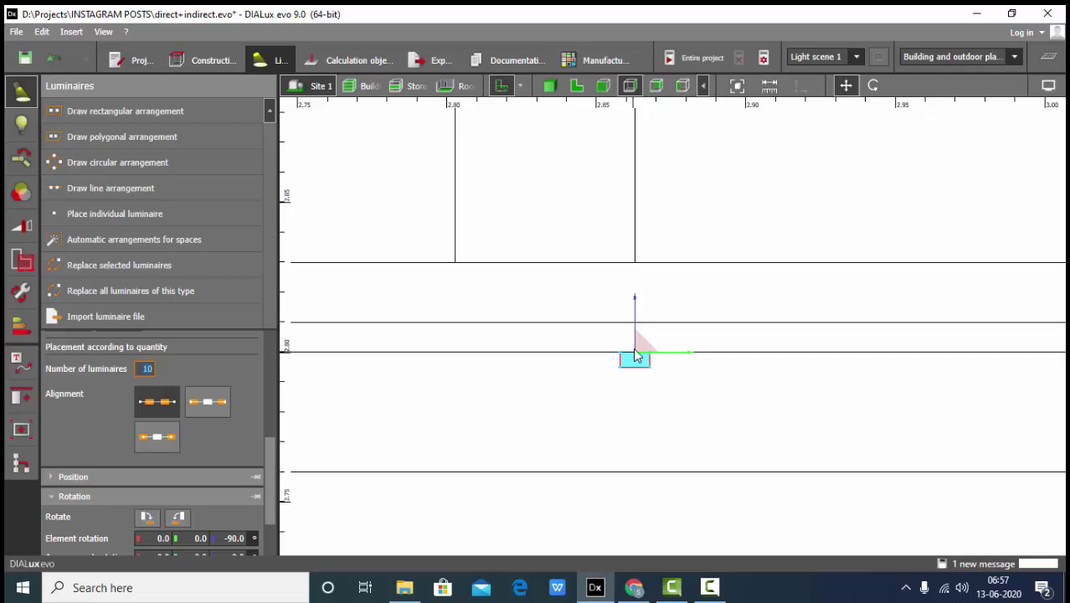
Raise the LED strip luminaire onto the cove ledge line near the ceiling
{"action": "left_click_drag", "start_coordinate": [642, 346], "coordinate": [653, 243]}
{"action": "scroll", "coordinate": [644, 342], "scroll_direction": "down", "scroll_amount": 8}
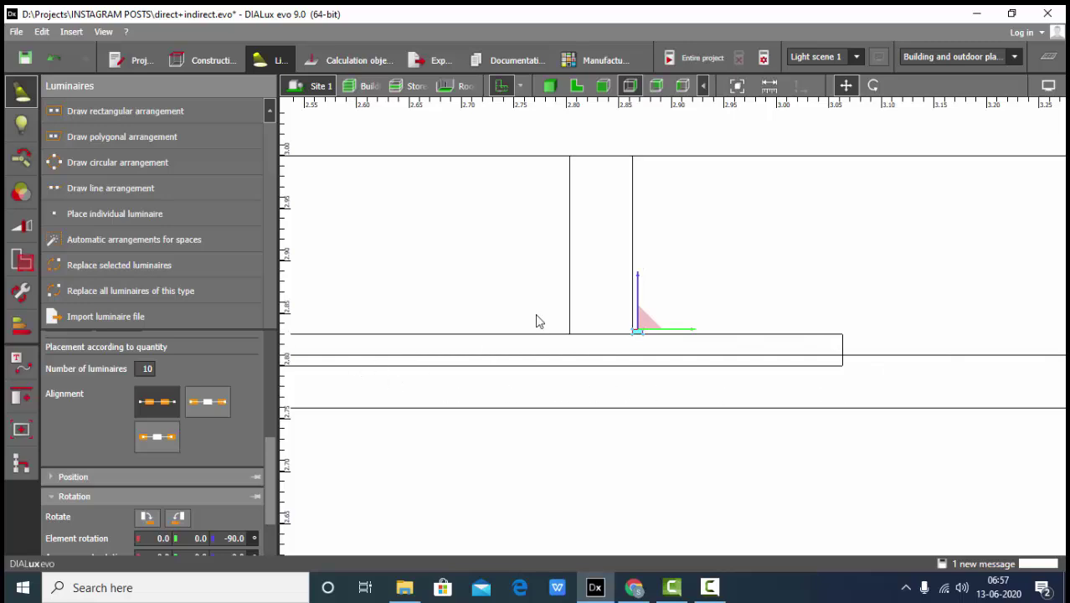
{"action": "scroll", "coordinate": [760, 261], "scroll_direction": "down", "scroll_amount": 1}
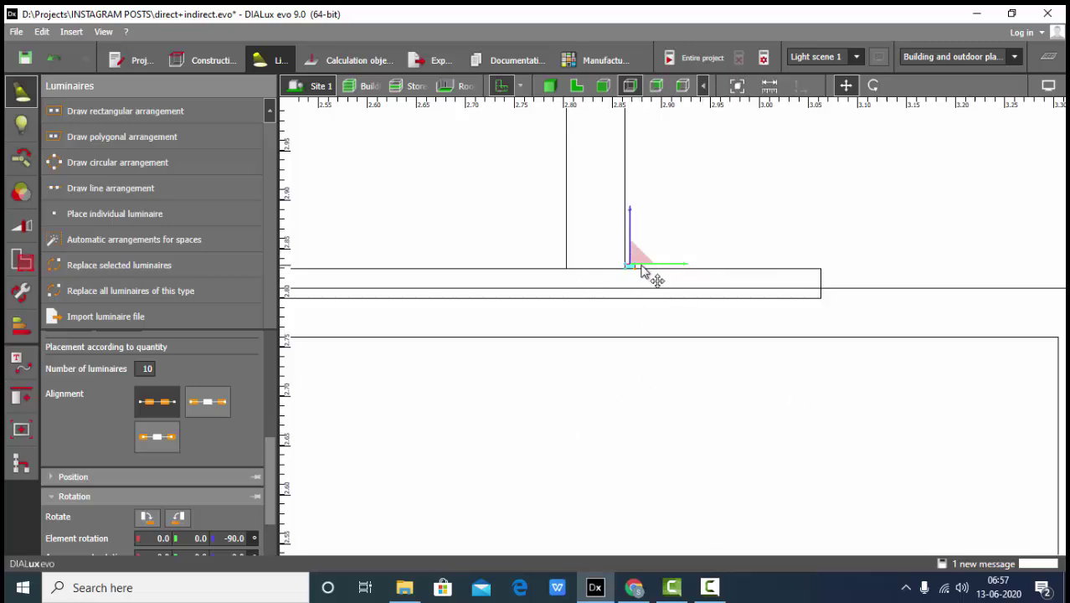
{"action": "scroll", "coordinate": [637, 287], "scroll_direction": "up", "scroll_amount": 1}
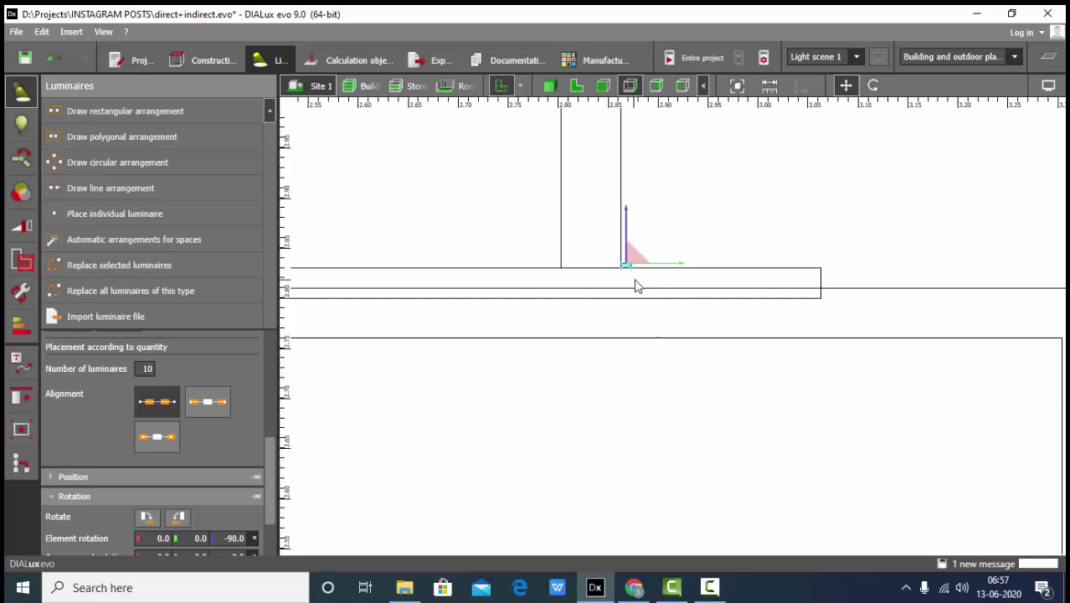
Turn on the light distribution curves in the view's display options
{"action": "left_click", "coordinate": [1048, 86]}
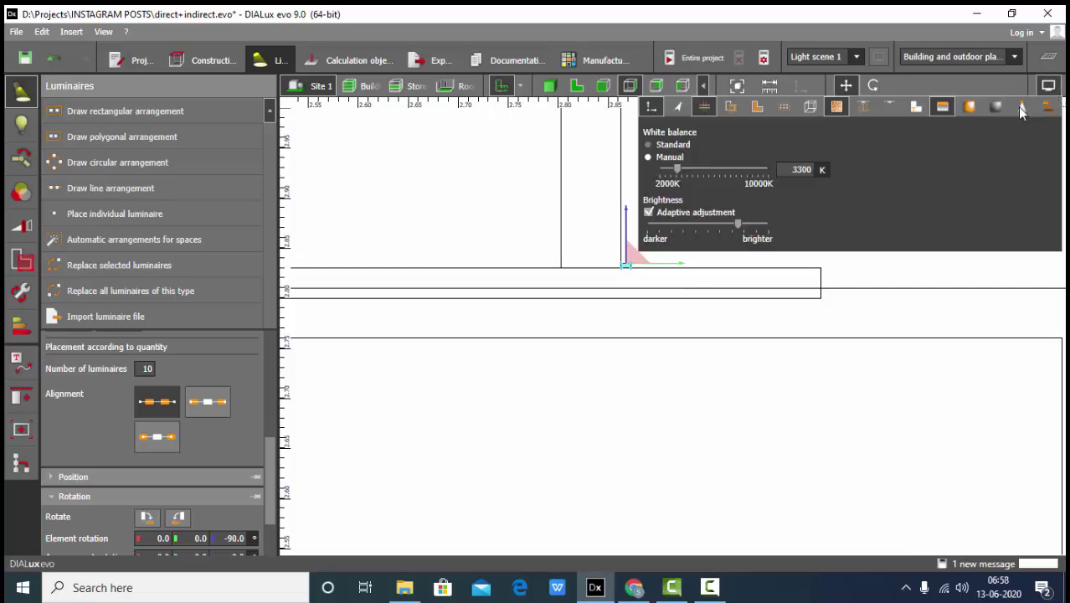
{"action": "left_click", "coordinate": [863, 107]}
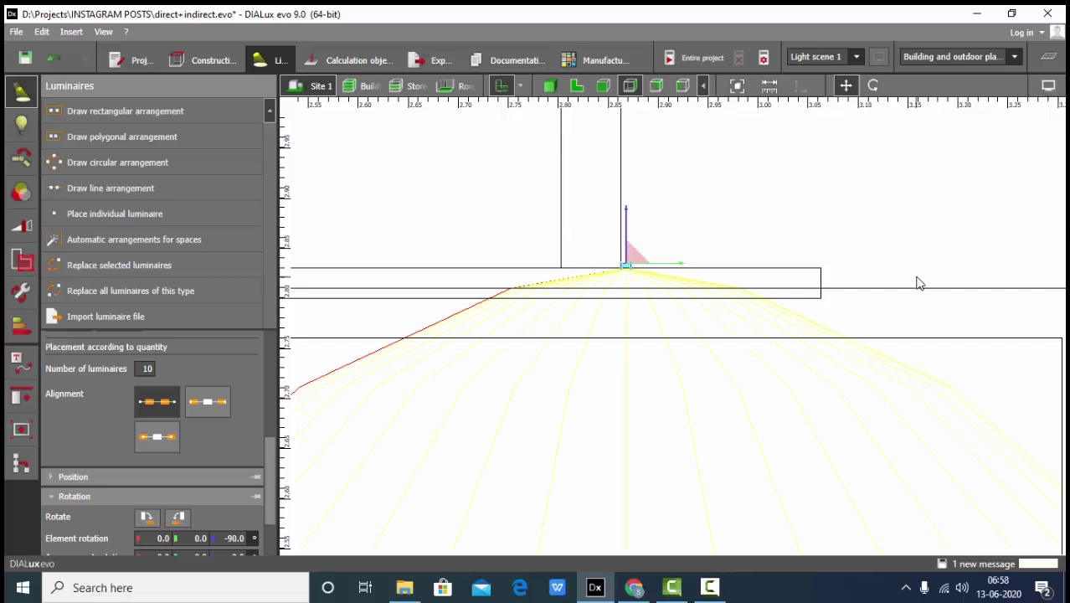
{"action": "scroll", "coordinate": [860, 255], "scroll_direction": "down", "scroll_amount": 5}
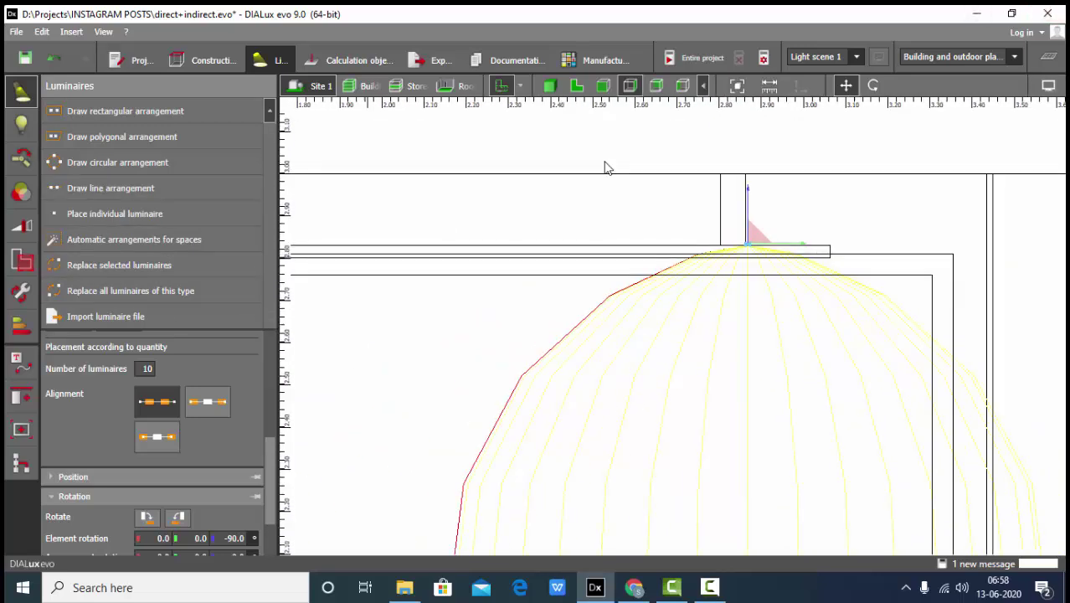
{"action": "scroll", "coordinate": [948, 206], "scroll_direction": "down", "scroll_amount": 3}
{"action": "scroll", "coordinate": [1018, 369], "scroll_direction": "up", "scroll_amount": 1}
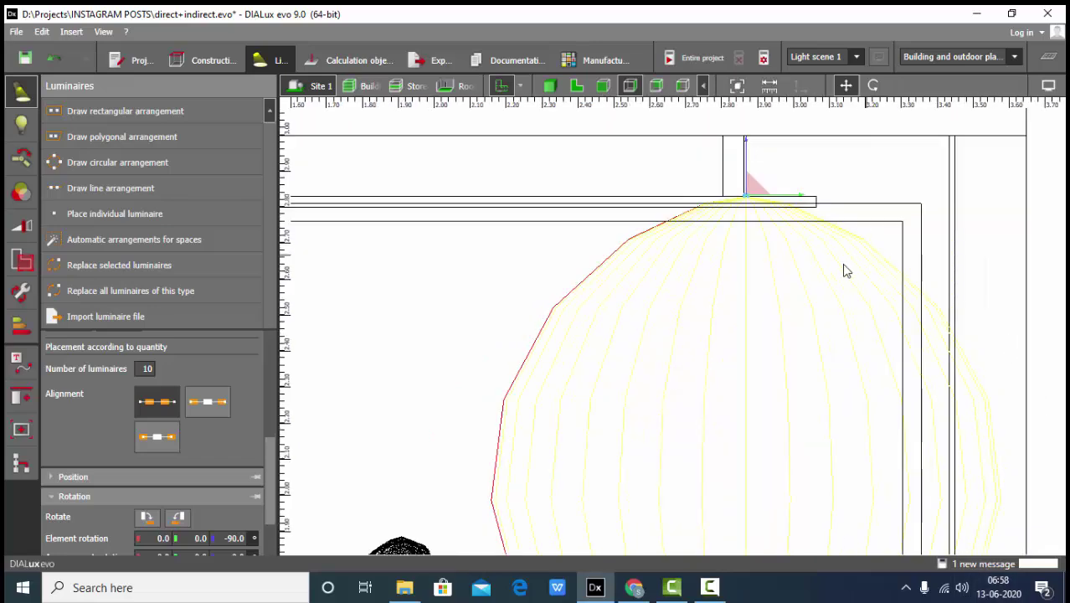
{"action": "scroll", "coordinate": [809, 138], "scroll_direction": "up", "scroll_amount": 2}
{"action": "scroll", "coordinate": [753, 234], "scroll_direction": "up", "scroll_amount": 1}
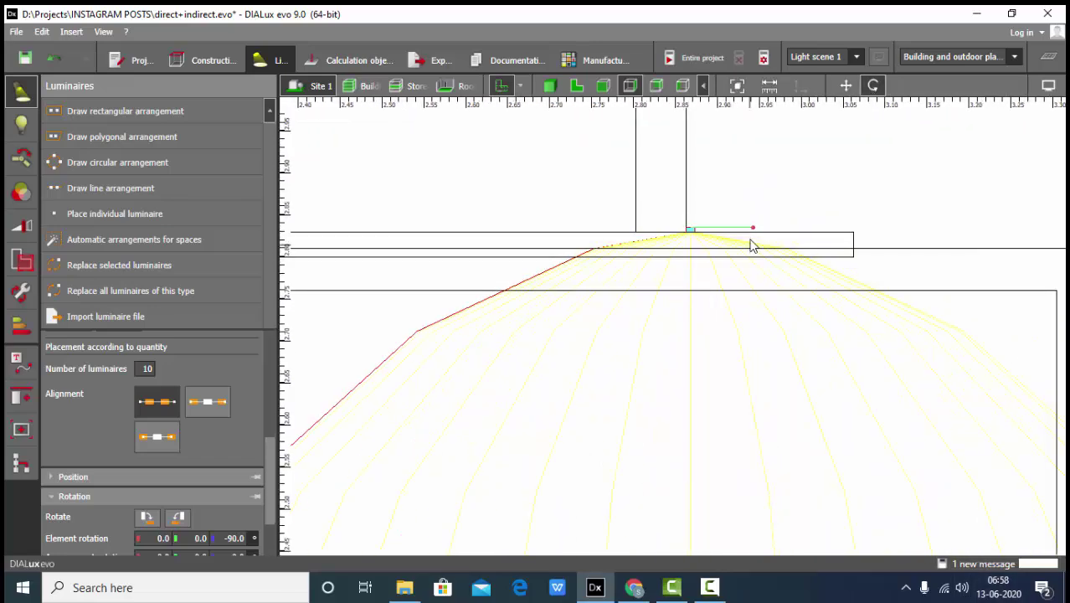
Tilt the luminaire upward with arrangement rotation X of 45° and slide it against the wall edge
{"action": "left_click_drag", "start_coordinate": [758, 239], "coordinate": [659, 252]}
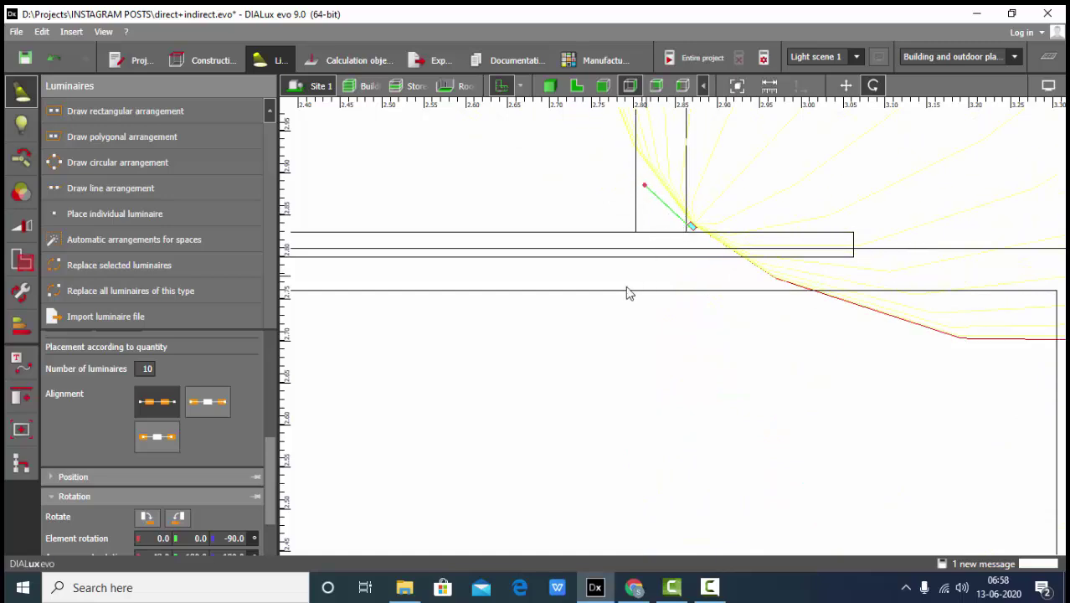
{"action": "scroll", "coordinate": [191, 472], "scroll_direction": "down", "scroll_amount": 2}
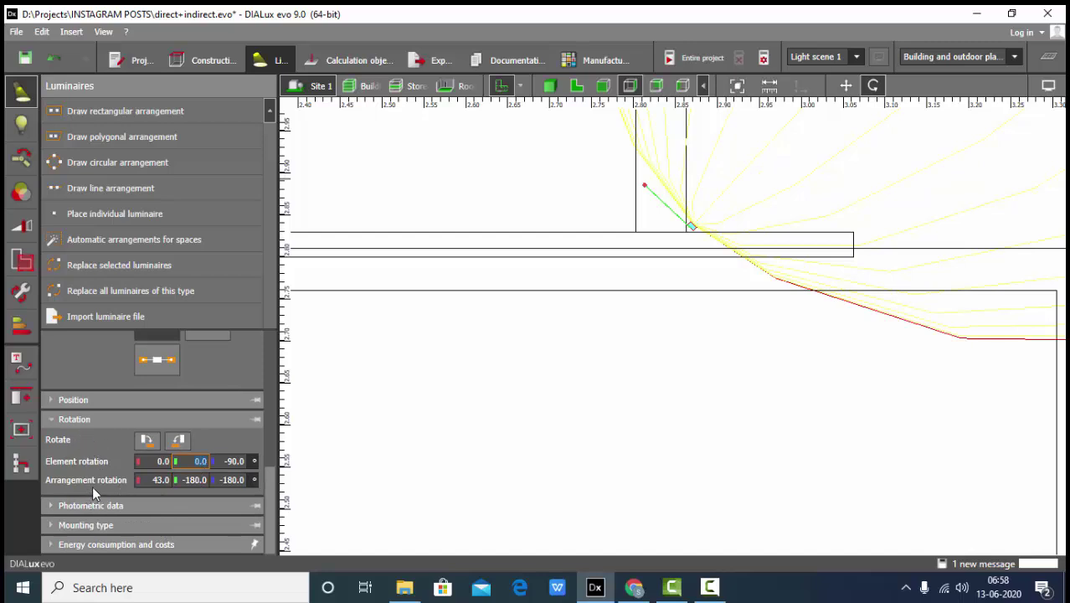
{"action": "left_click", "coordinate": [158, 482]}
{"action": "type", "text": "45"}
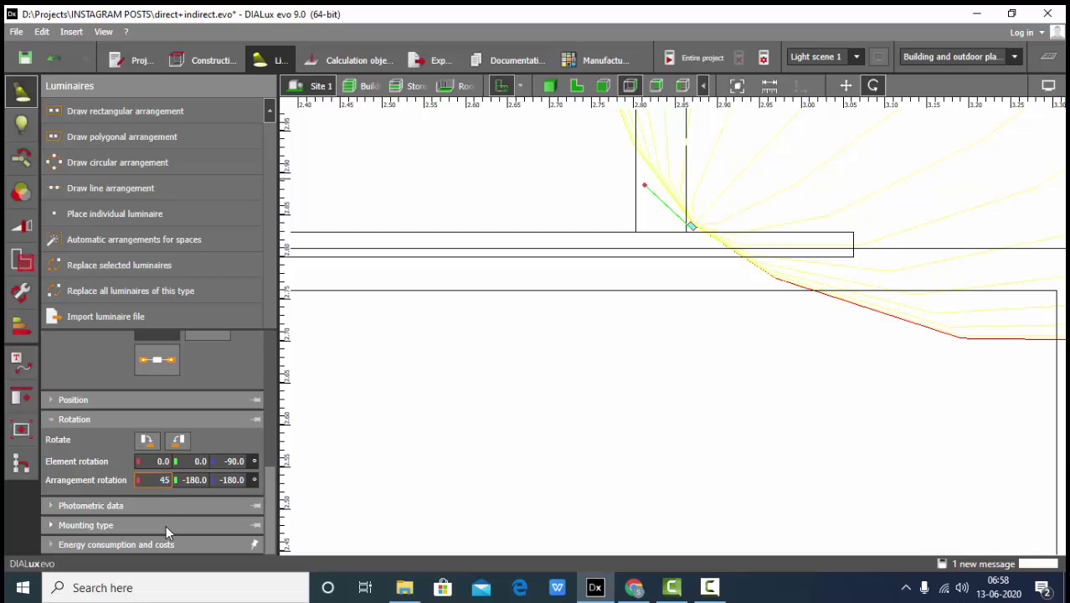
{"action": "key", "text": "Return"}
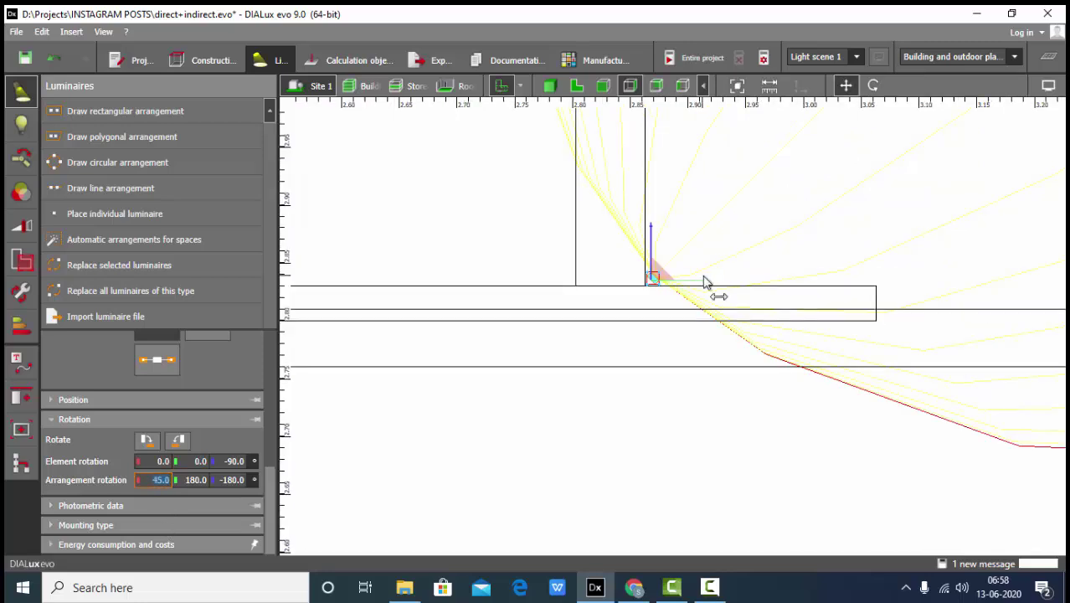
{"action": "mouse_move", "coordinate": [705, 282]}
{"action": "left_mouse_down"}
{"action": "mouse_move", "coordinate": [879, 282]}
{"action": "mouse_move", "coordinate": [691, 308]}
{"action": "mouse_move", "coordinate": [702, 303]}
{"action": "left_mouse_up"}
Orbit the 3D view around the room to inspect the cove ceiling edge
{"action": "scroll", "coordinate": [708, 215], "scroll_direction": "down", "scroll_amount": 1}
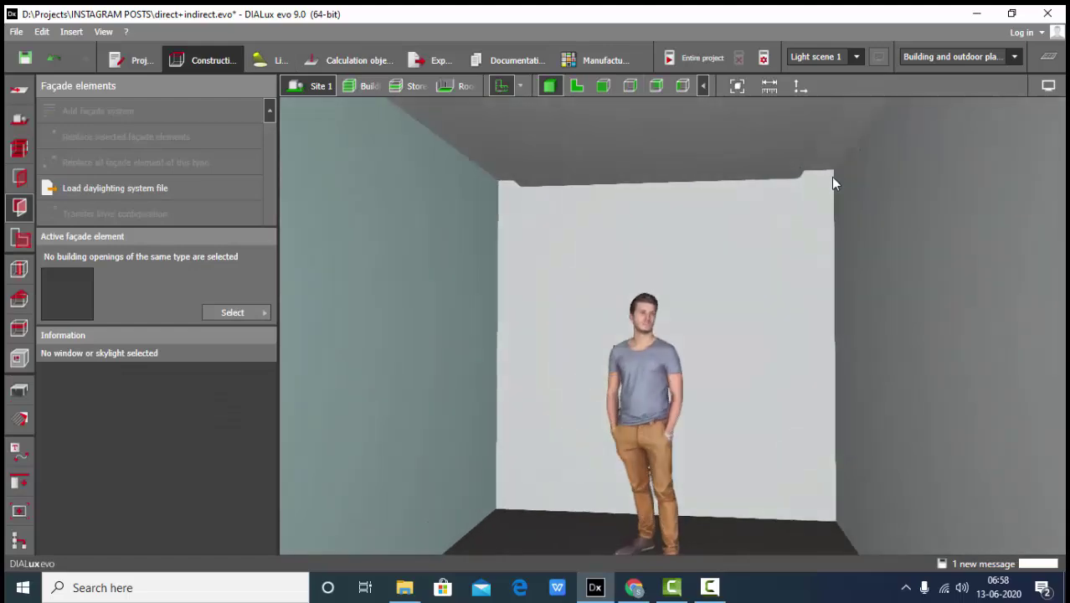
{"action": "left_click_drag", "start_coordinate": [832, 182], "coordinate": [849, 397]}
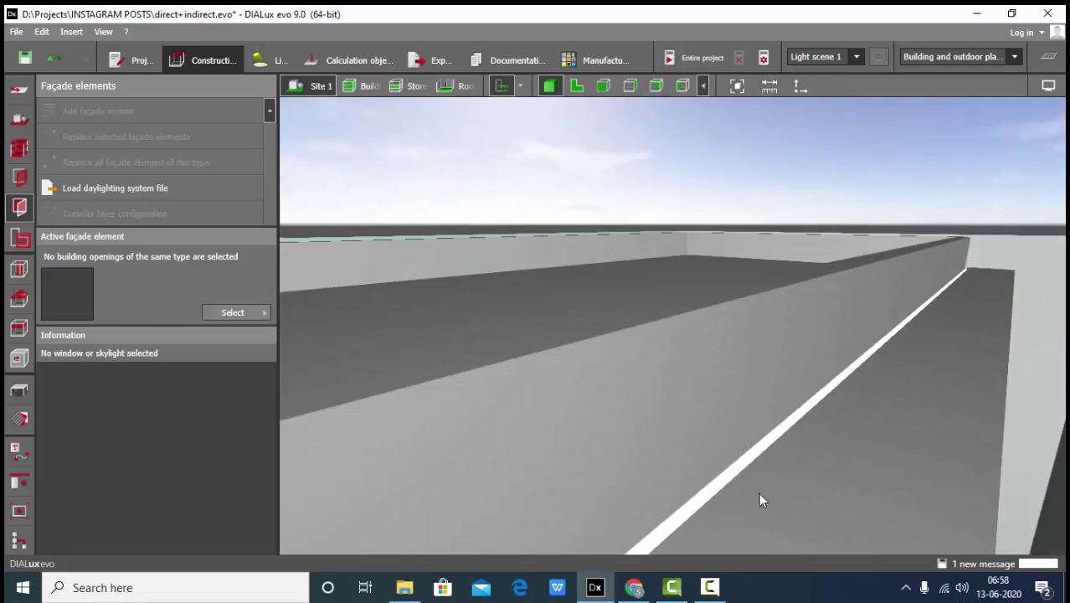
{"action": "left_click_drag", "start_coordinate": [760, 494], "coordinate": [742, 308]}
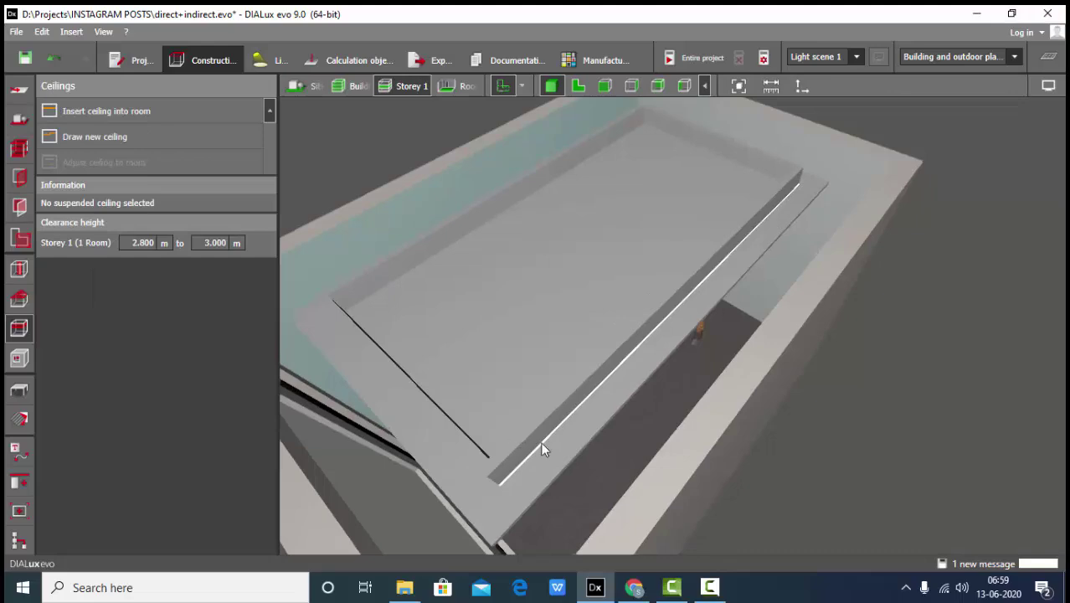
{"action": "left_click_drag", "start_coordinate": [541, 442], "coordinate": [686, 400]}
{"action": "left_click_drag", "start_coordinate": [577, 329], "coordinate": [681, 370]}
{"action": "scroll", "coordinate": [698, 387], "scroll_direction": "up", "scroll_amount": 5}
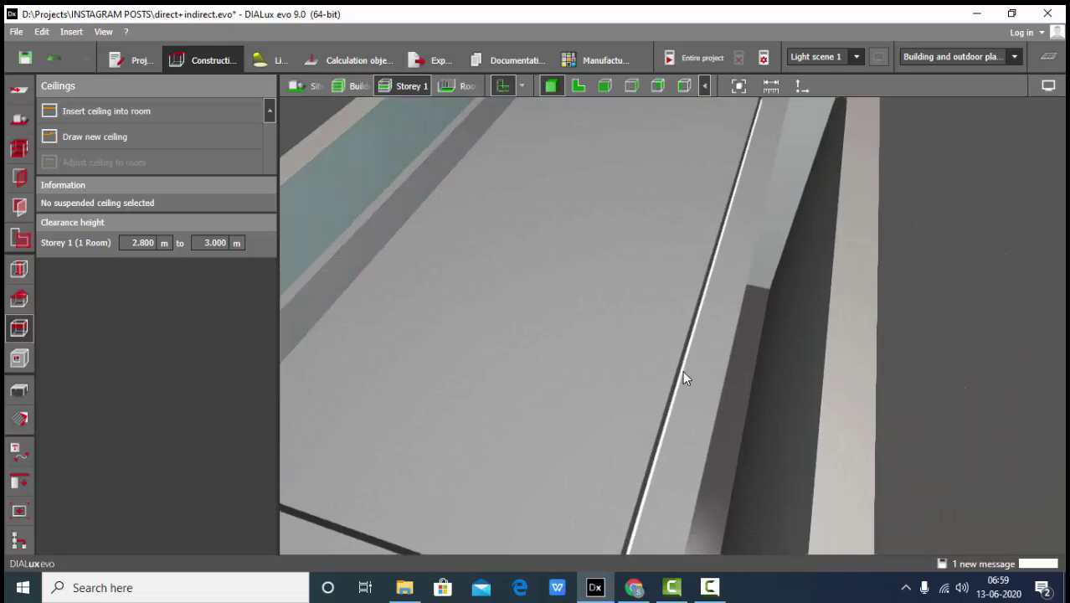
{"action": "scroll", "coordinate": [682, 370], "scroll_direction": "down", "scroll_amount": 5}
{"action": "left_click_drag", "start_coordinate": [768, 321], "coordinate": [638, 334]}
Select the ceiling slab, then return to the Luminaires tools
{"action": "scroll", "coordinate": [772, 288], "scroll_direction": "up", "scroll_amount": 3}
{"action": "left_click_drag", "start_coordinate": [772, 289], "coordinate": [662, 282]}
{"action": "left_click", "coordinate": [717, 313]}
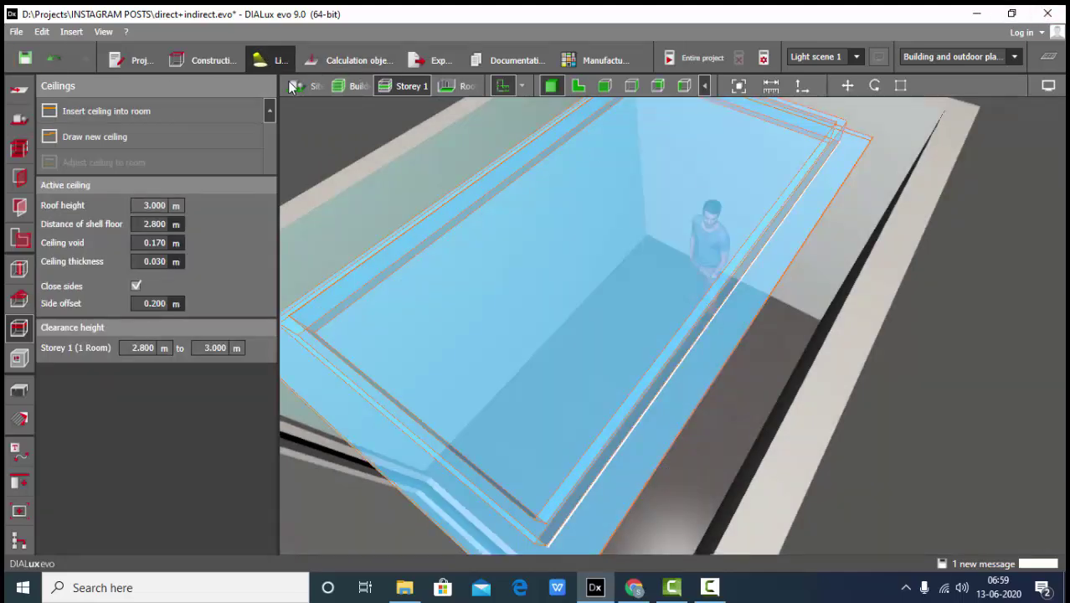
{"action": "left_click", "coordinate": [270, 59]}
Finish the strip line and drag it down onto the cove's upper edge in the Site 1 plan
{"action": "left_click", "coordinate": [692, 363]}
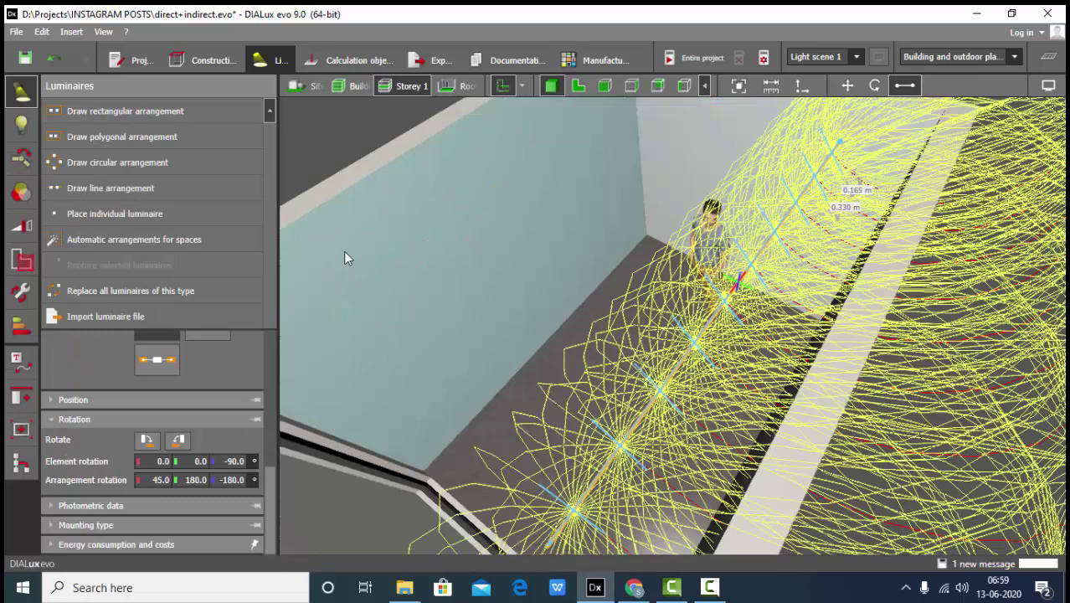
{"action": "left_click", "coordinate": [318, 87]}
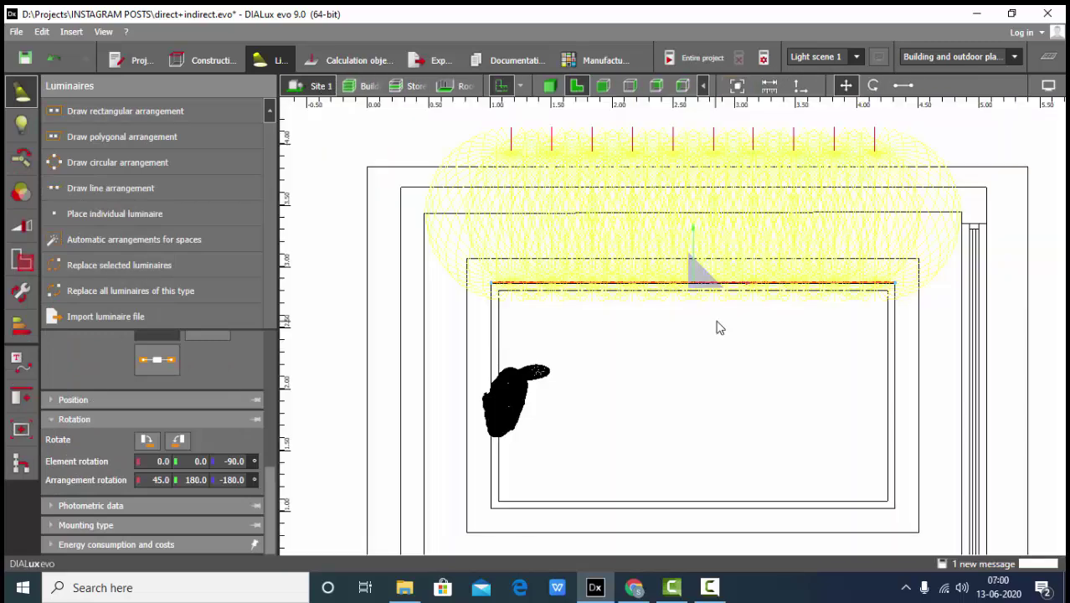
{"action": "scroll", "coordinate": [703, 335], "scroll_direction": "up", "scroll_amount": 4}
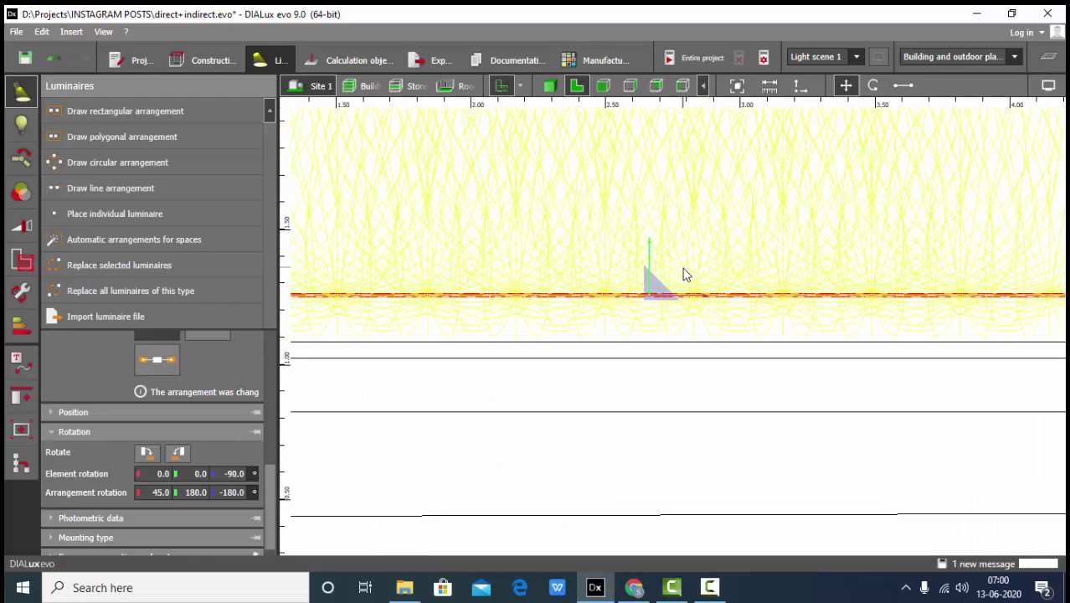
{"action": "scroll", "coordinate": [683, 272], "scroll_direction": "up", "scroll_amount": 2}
{"action": "left_click_drag", "start_coordinate": [632, 265], "coordinate": [635, 402]}
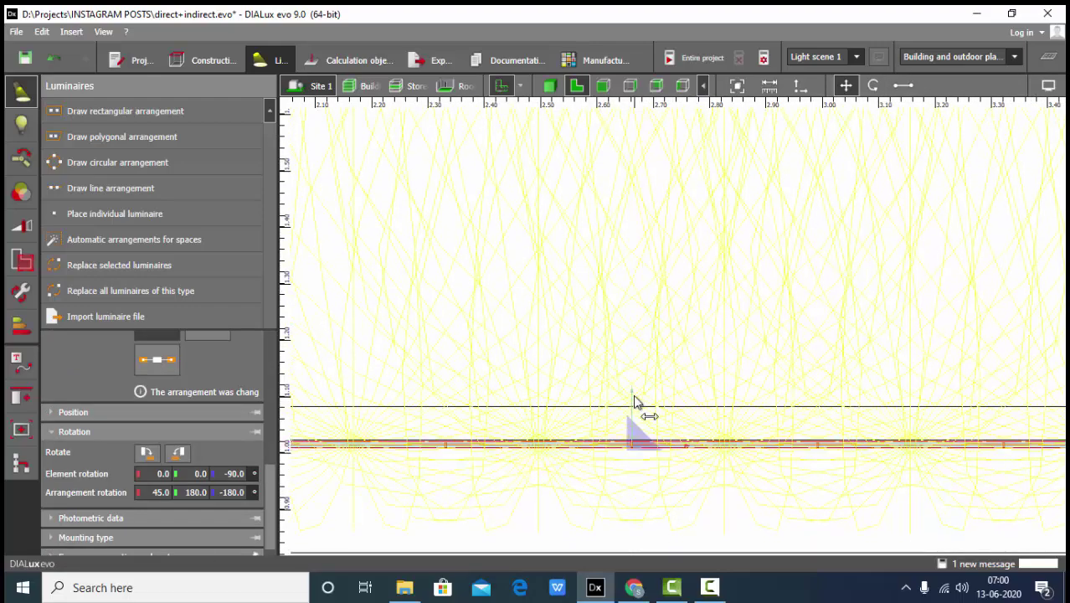
{"action": "scroll", "coordinate": [618, 154], "scroll_direction": "down", "scroll_amount": 1}
{"action": "left_click", "coordinate": [613, 90]}
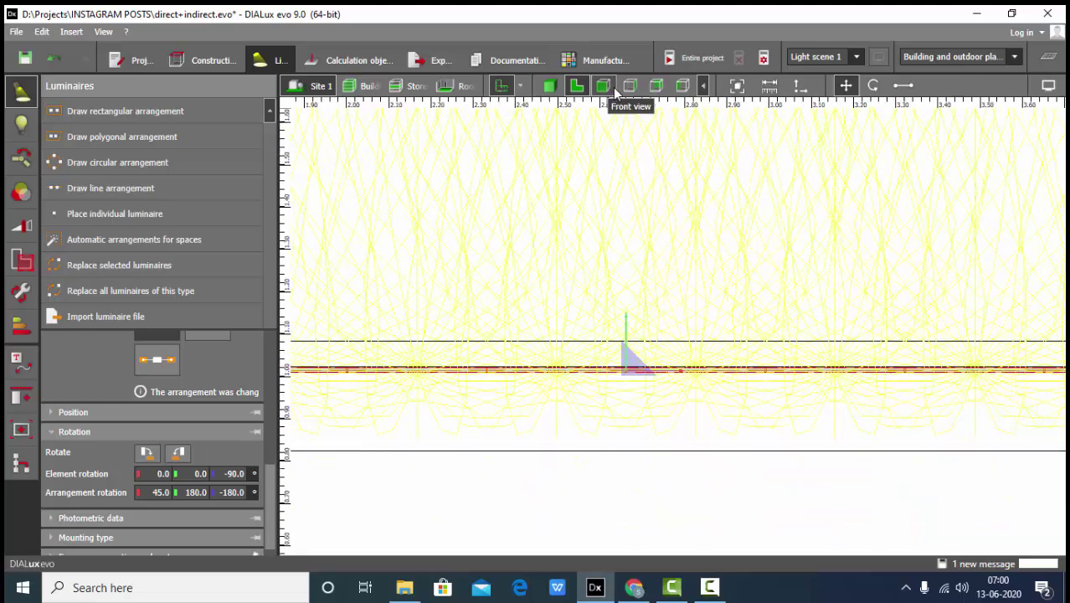
In side elevation, rotate the strip luminaire so its beam points upward
{"action": "left_click", "coordinate": [630, 88]}
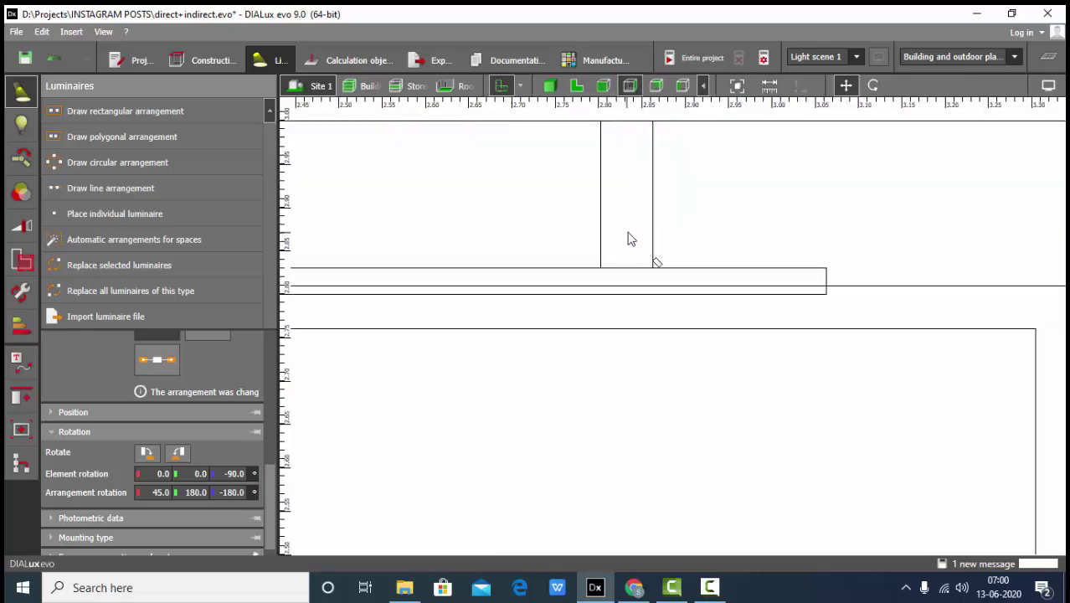
{"action": "scroll", "coordinate": [531, 310], "scroll_direction": "up", "scroll_amount": 10}
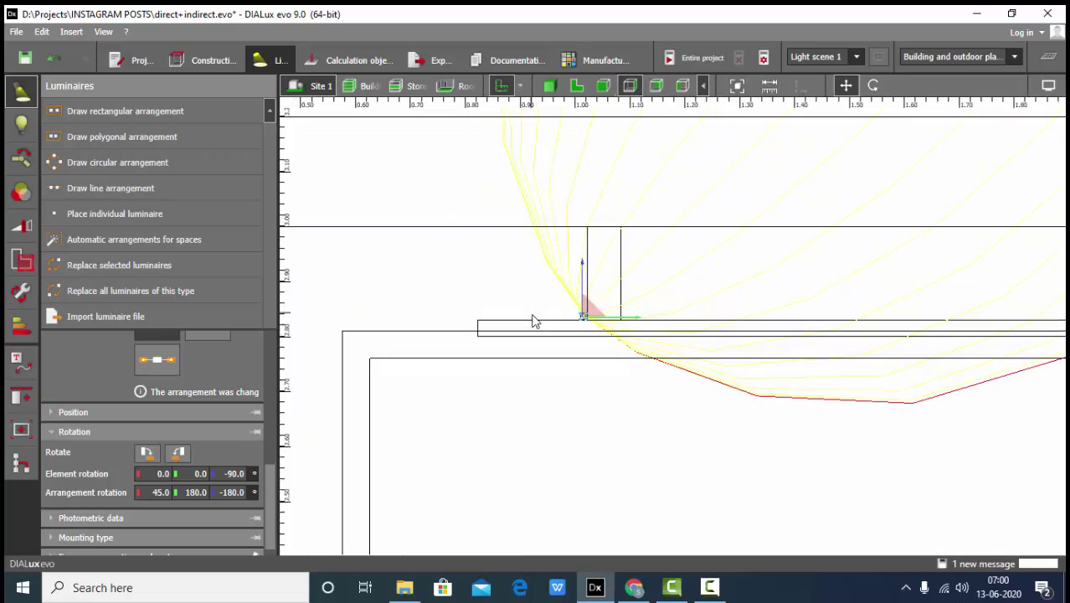
{"action": "scroll", "coordinate": [517, 376], "scroll_direction": "down", "scroll_amount": 1}
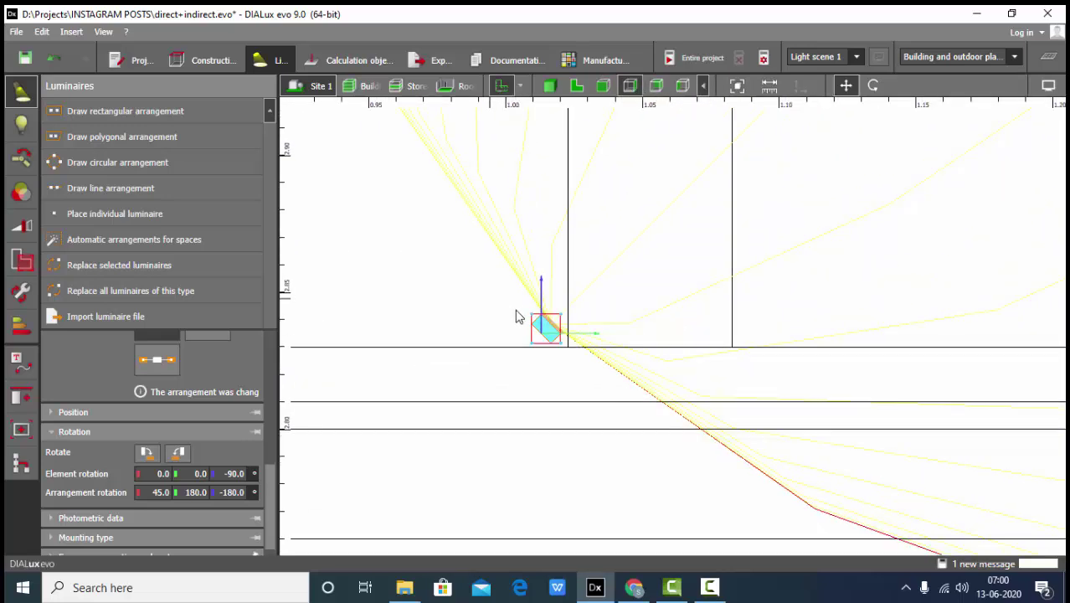
{"action": "left_click", "coordinate": [872, 85]}
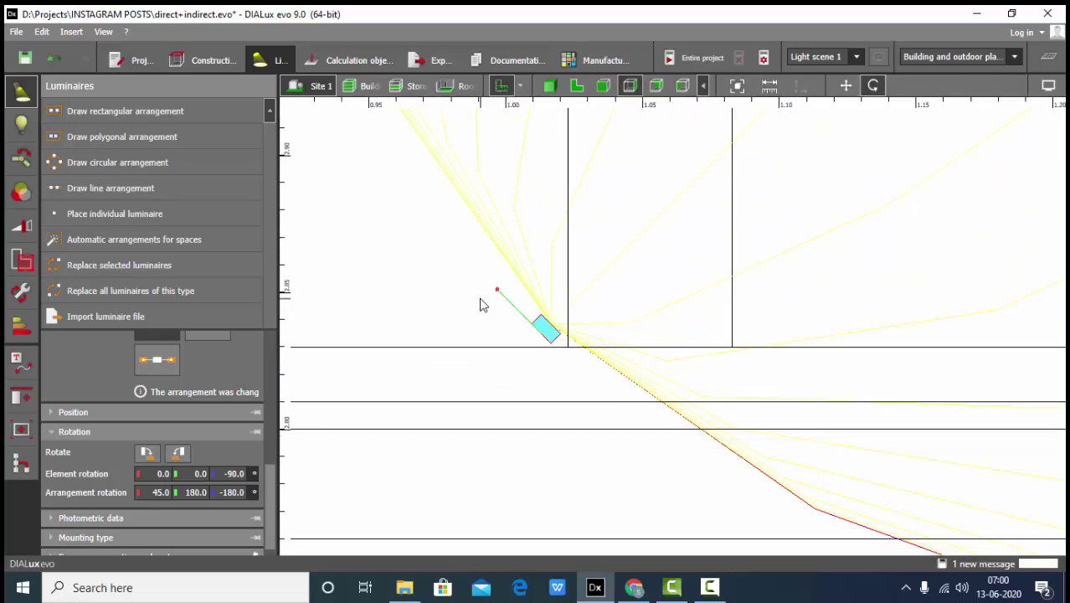
{"action": "left_click_drag", "start_coordinate": [496, 291], "coordinate": [498, 373]}
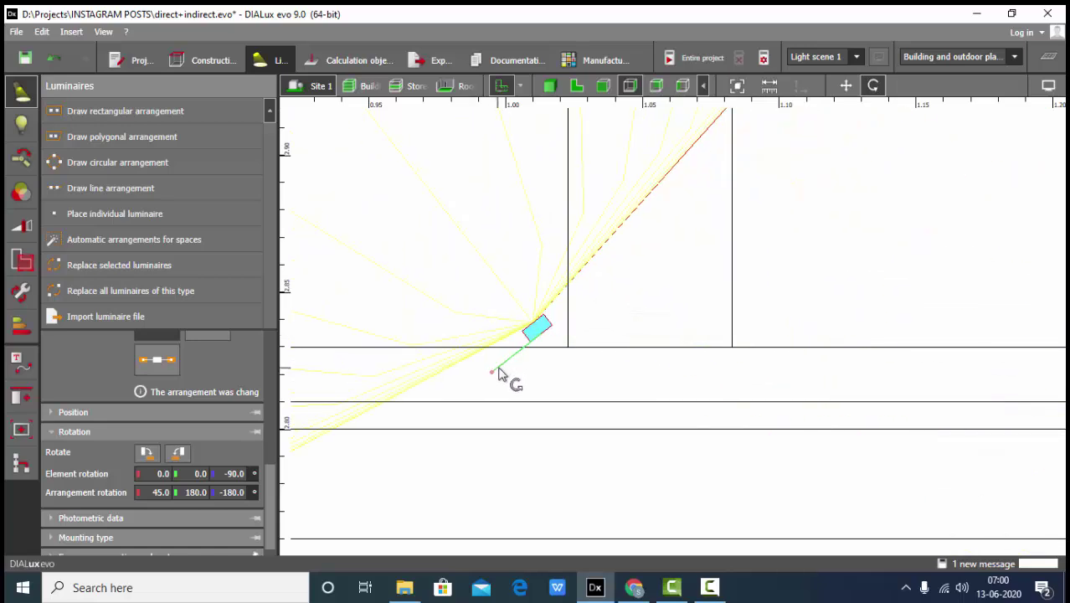
{"action": "scroll", "coordinate": [802, 294], "scroll_direction": "down", "scroll_amount": 1}
Nudge the luminaire into the cove and set its arrangement rotation to -45°
{"action": "left_click", "coordinate": [845, 86]}
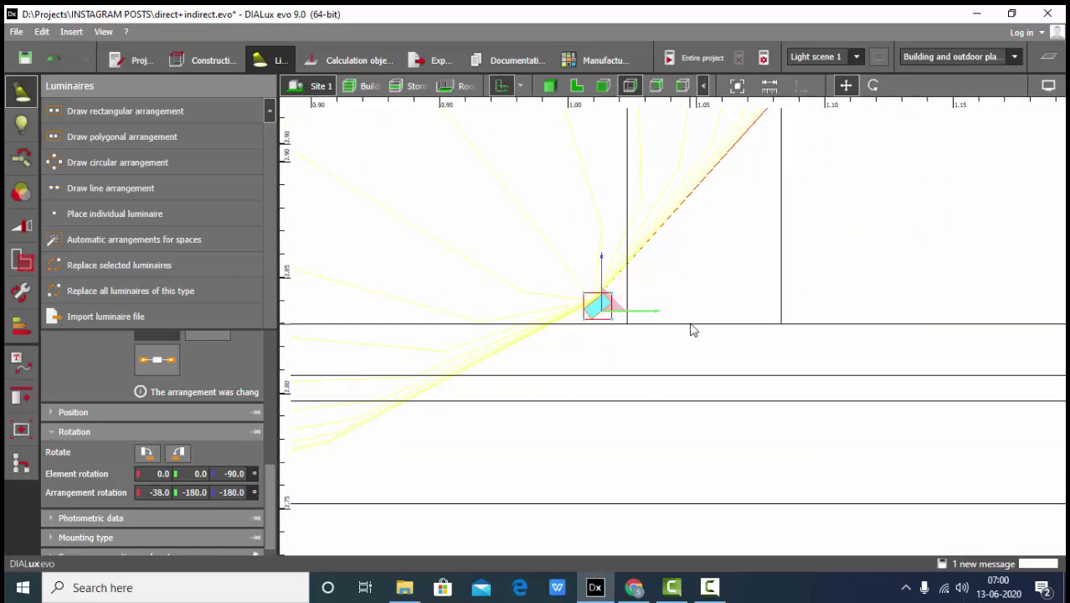
{"action": "scroll", "coordinate": [692, 330], "scroll_direction": "up", "scroll_amount": 1}
{"action": "mouse_move", "coordinate": [638, 306]}
{"action": "left_mouse_down"}
{"action": "mouse_move", "coordinate": [652, 316]}
{"action": "mouse_move", "coordinate": [642, 318]}
{"action": "left_mouse_up"}
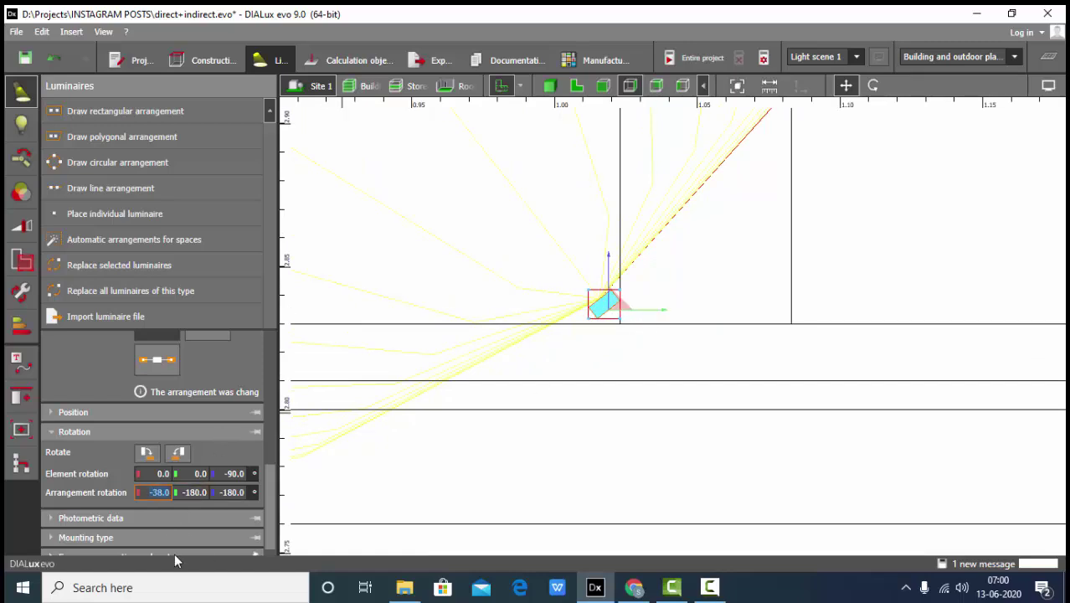
{"action": "type", "text": "-45"}
{"action": "key", "text": "Return"}
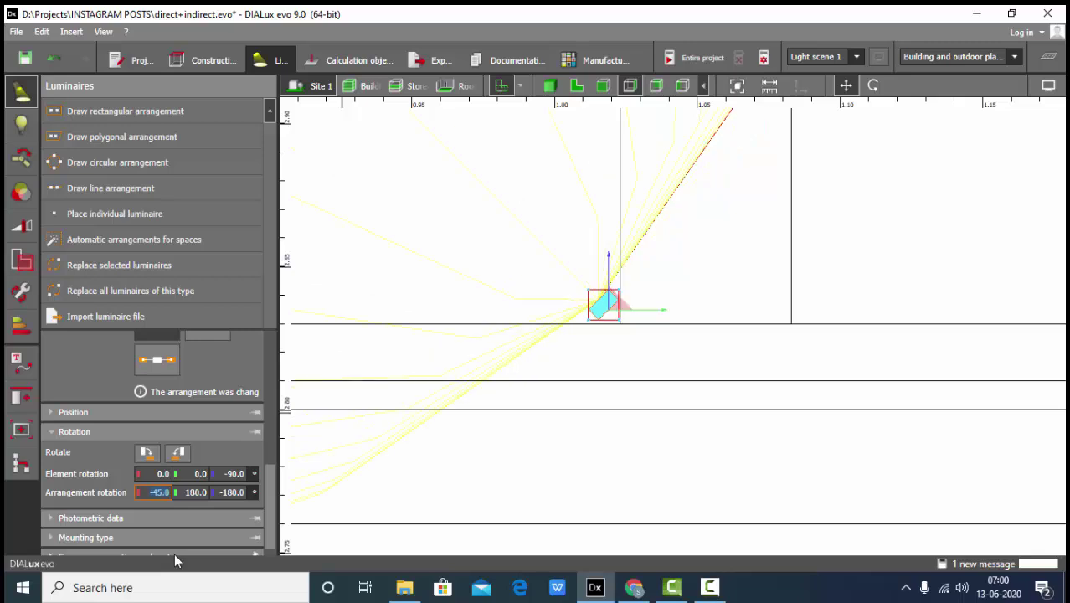
{"action": "scroll", "coordinate": [334, 339], "scroll_direction": "down", "scroll_amount": 1}
{"action": "scroll", "coordinate": [695, 328], "scroll_direction": "down", "scroll_amount": 1}
{"action": "scroll", "coordinate": [488, 311], "scroll_direction": "down", "scroll_amount": 1}
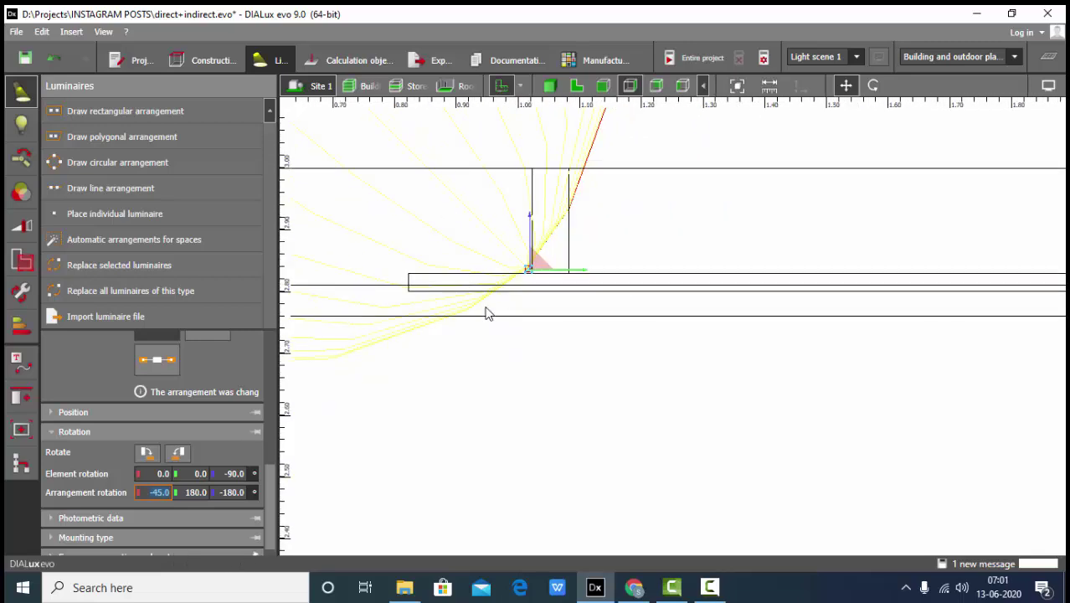
{"action": "left_click", "coordinate": [206, 60]}
Orbit the 3-D view around the cove ceiling and along its length
{"action": "left_click", "coordinate": [18, 326]}
{"action": "middle_click_drag", "start_coordinate": [546, 320], "coordinate": [566, 381]}
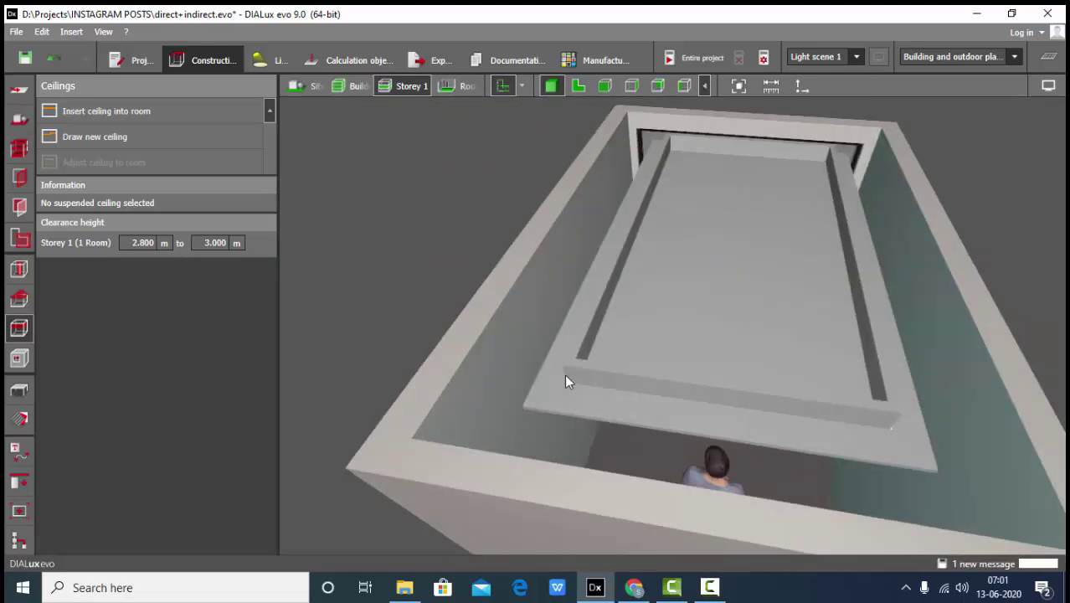
{"action": "middle_click_drag", "start_coordinate": [770, 394], "coordinate": [494, 376]}
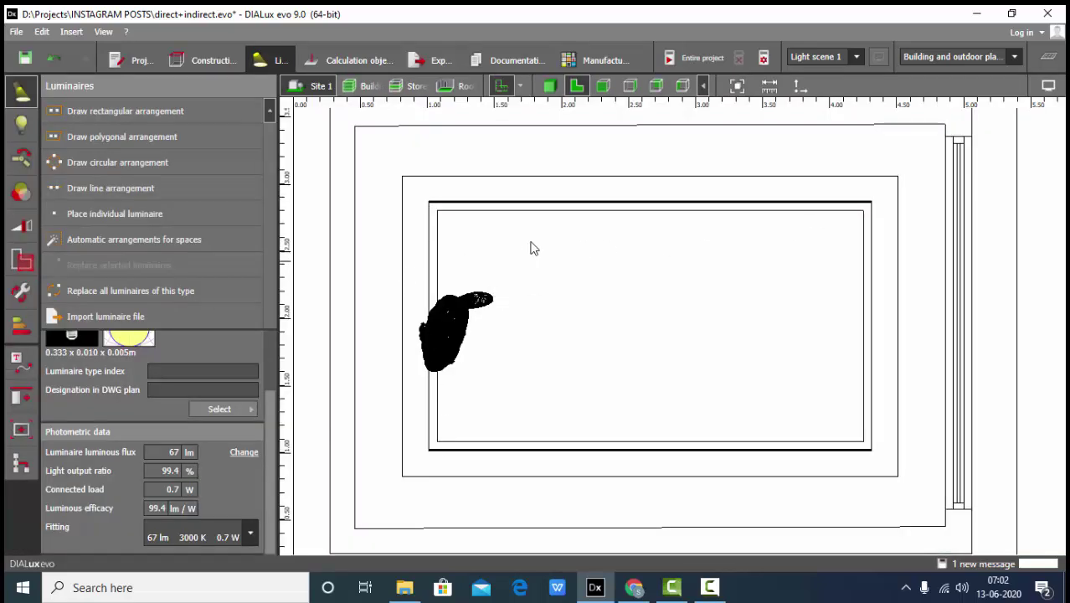
Draw a line of LEO-F 2W strips along the room's left wall, from the top-left corner down
{"action": "left_click", "coordinate": [134, 187]}
{"action": "scroll", "coordinate": [403, 183], "scroll_direction": "up", "scroll_amount": 5}
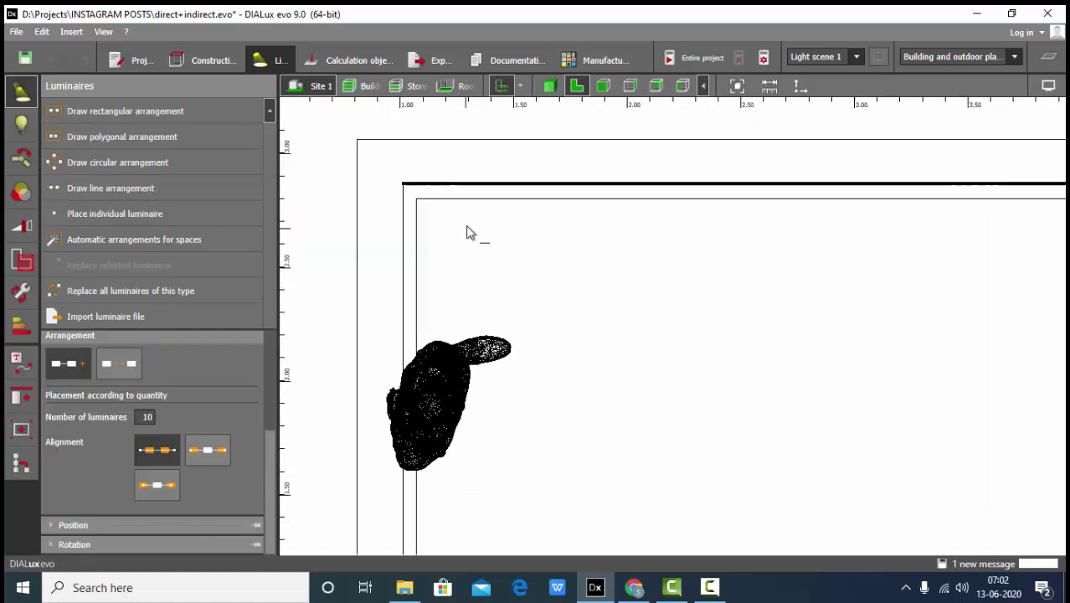
{"action": "left_click", "coordinate": [414, 174]}
{"action": "scroll", "coordinate": [462, 162], "scroll_direction": "down", "scroll_amount": 4}
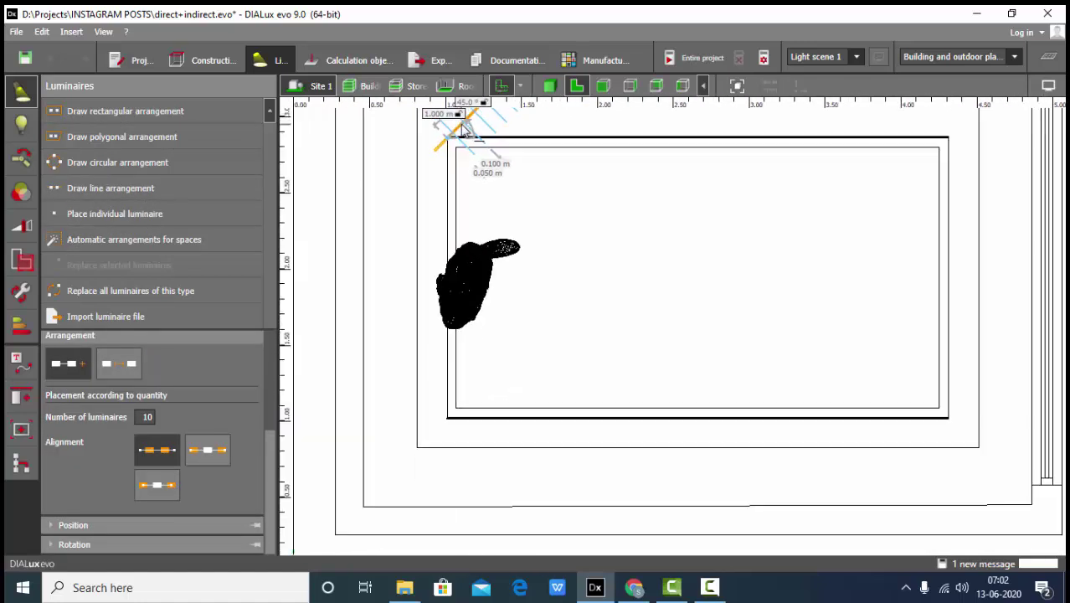
{"action": "left_click", "coordinate": [457, 415]}
{"action": "scroll", "coordinate": [458, 415], "scroll_direction": "up", "scroll_amount": 5}
{"action": "scroll", "coordinate": [408, 350], "scroll_direction": "up", "scroll_amount": 3}
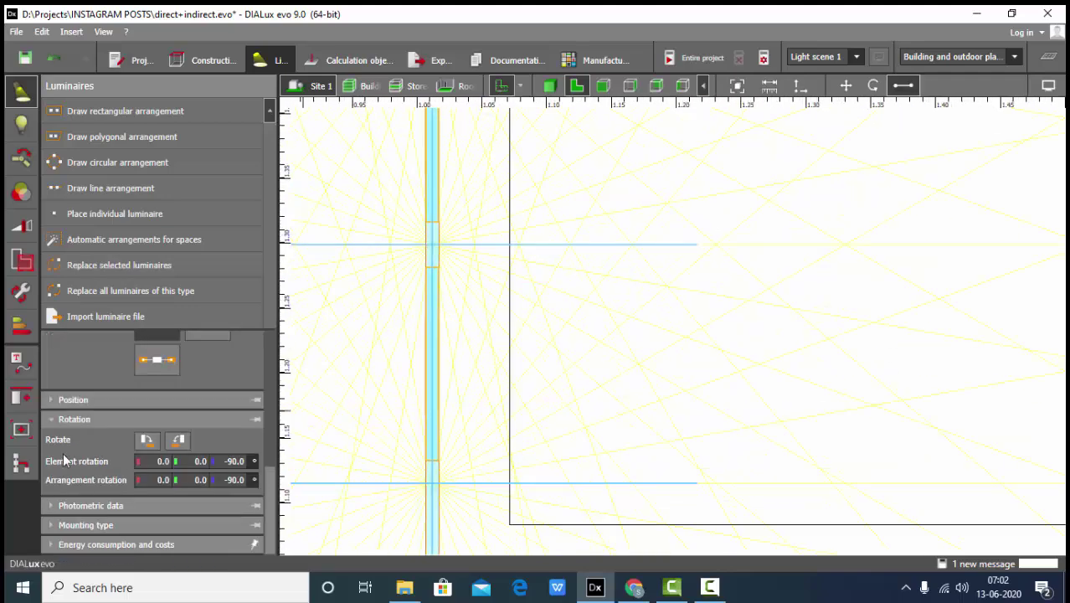
{"action": "scroll", "coordinate": [155, 435], "scroll_direction": "up", "scroll_amount": 3}
{"action": "scroll", "coordinate": [151, 470], "scroll_direction": "down", "scroll_amount": 3}
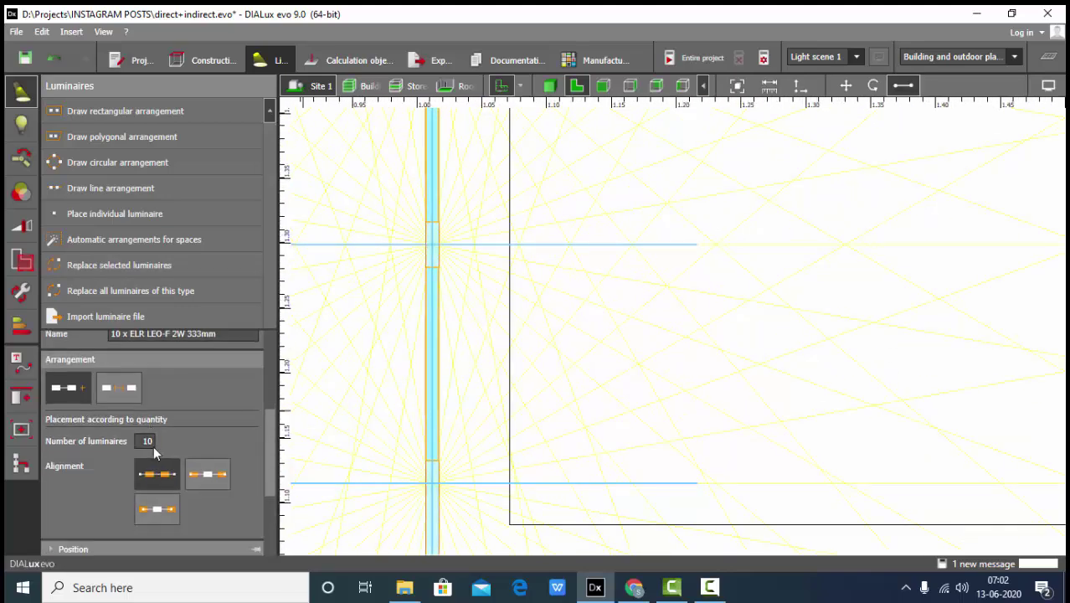
Reduce the new line to 6 luminaires
{"action": "left_click", "coordinate": [153, 444]}
{"action": "type", "text": "7"}
{"action": "key", "text": "BackSpace"}
{"action": "type", "text": "6"}
{"action": "key", "text": "Return"}
{"action": "left_click", "coordinate": [603, 85]}
Move the left-side strip line up into the cove and tilt it to -45°
{"action": "scroll", "coordinate": [503, 213], "scroll_direction": "up", "scroll_amount": 5}
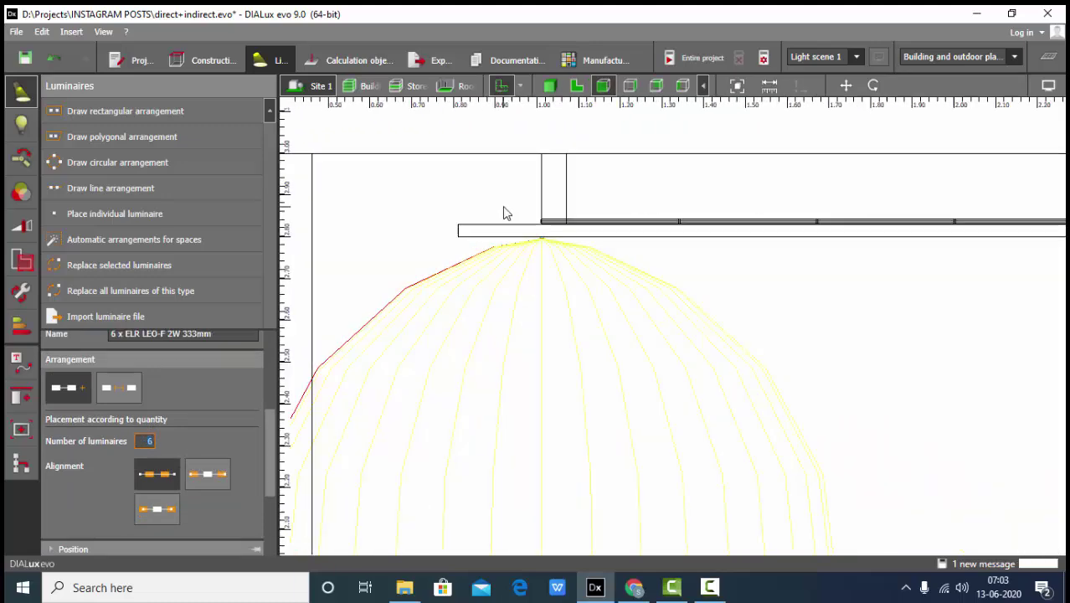
{"action": "scroll", "coordinate": [503, 213], "scroll_direction": "up", "scroll_amount": 5}
{"action": "left_click", "coordinate": [846, 85]}
{"action": "scroll", "coordinate": [624, 305], "scroll_direction": "up", "scroll_amount": 3}
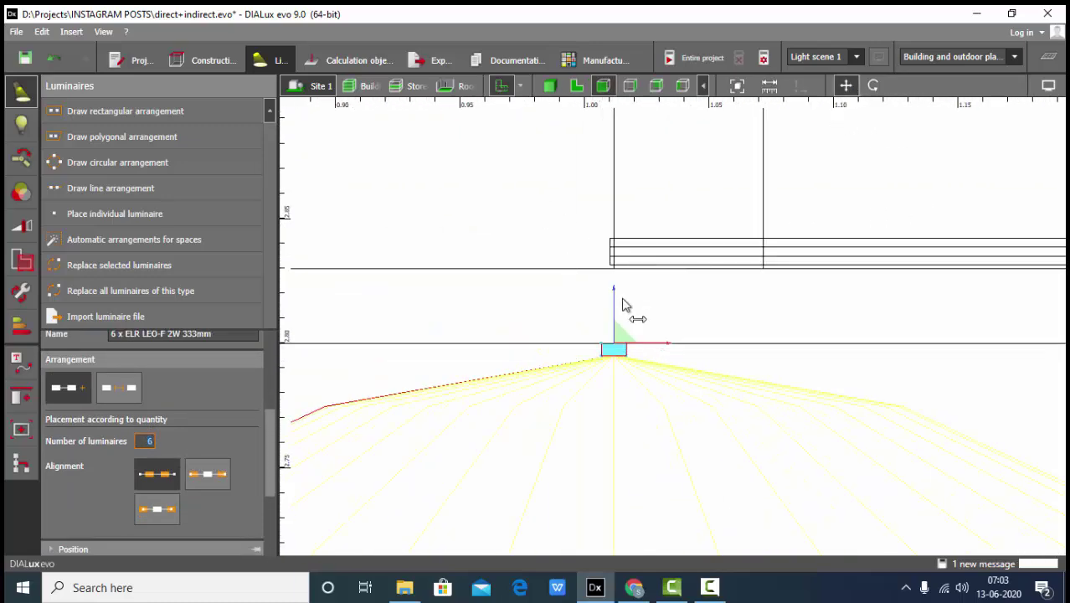
{"action": "scroll", "coordinate": [624, 306], "scroll_direction": "up", "scroll_amount": 2}
{"action": "left_click_drag", "start_coordinate": [593, 362], "coordinate": [579, 229]}
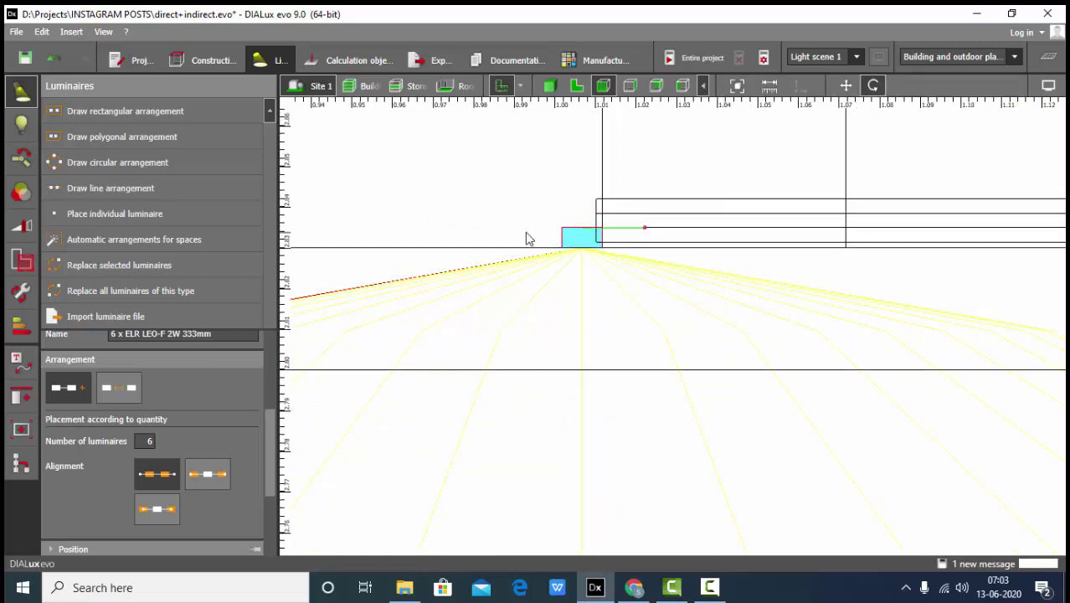
{"action": "left_click_drag", "start_coordinate": [635, 242], "coordinate": [549, 266]}
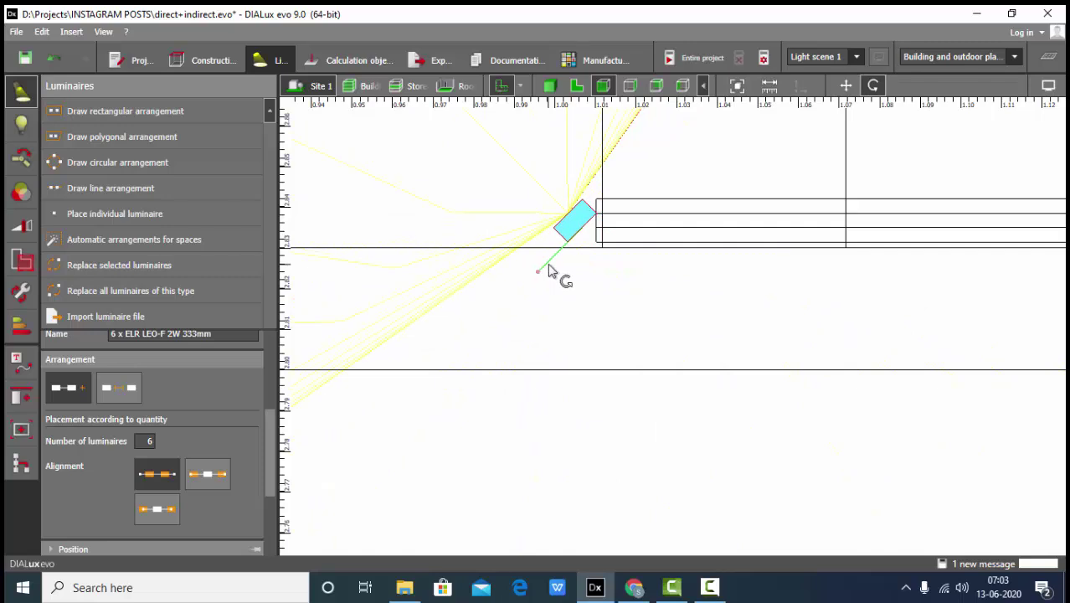
{"action": "scroll", "coordinate": [86, 450], "scroll_direction": "down", "scroll_amount": 3}
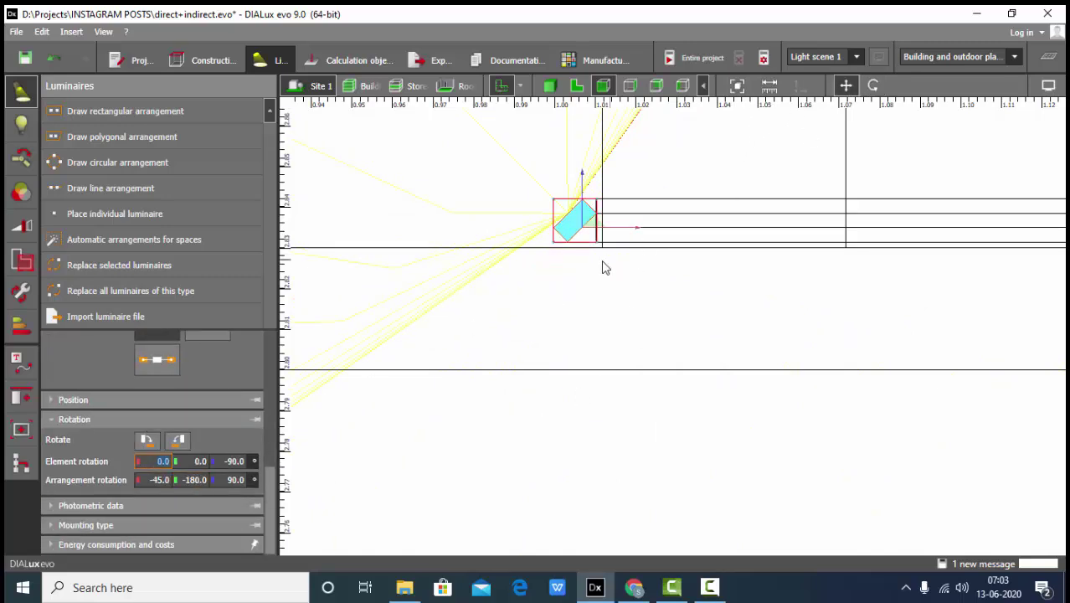
{"action": "left_click_drag", "start_coordinate": [621, 233], "coordinate": [631, 236]}
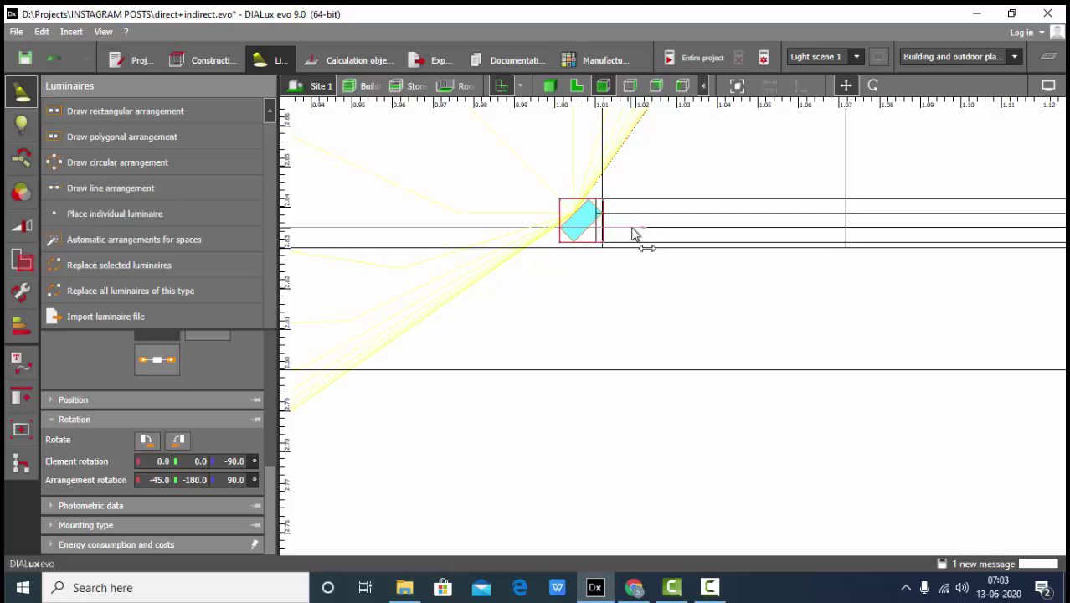
In side elevation, tilt the right-side strip line 45° into the cove, then deselect it
{"action": "scroll", "coordinate": [504, 284], "scroll_direction": "down", "scroll_amount": 10}
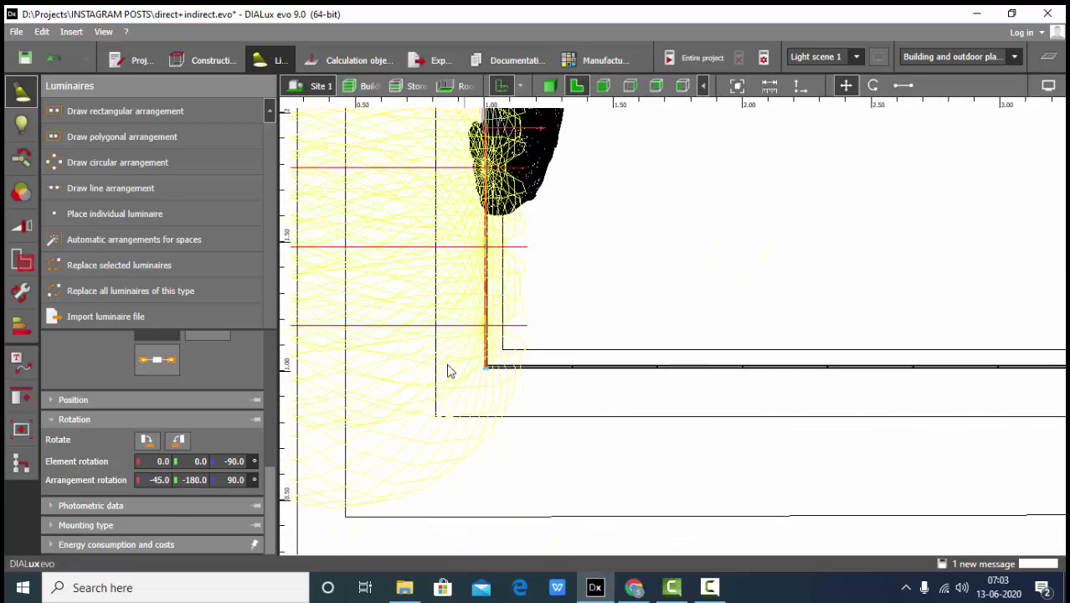
{"action": "scroll", "coordinate": [656, 300], "scroll_direction": "up", "scroll_amount": 3}
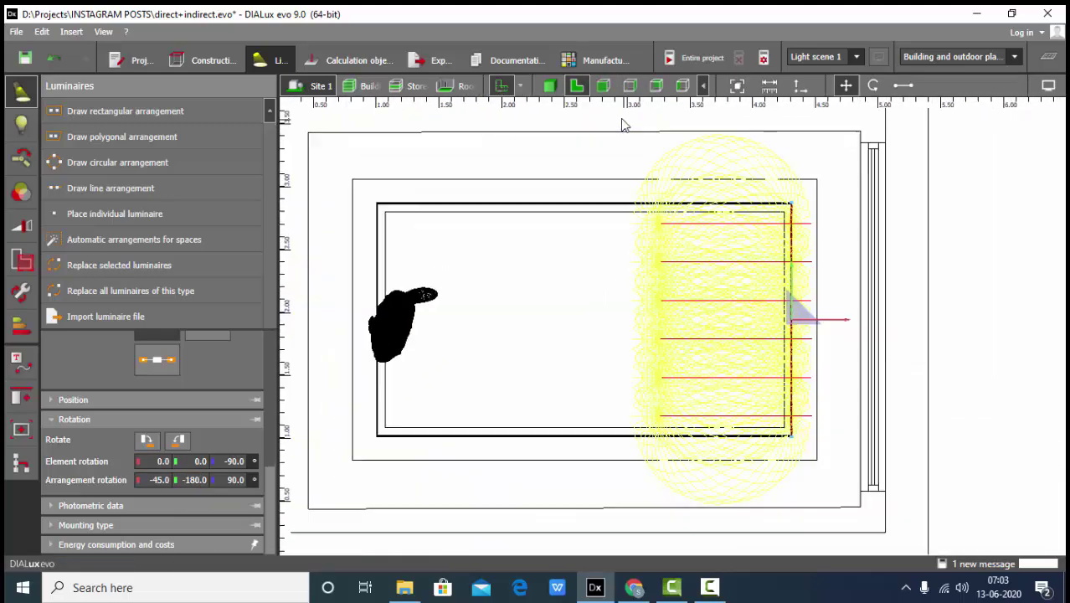
{"action": "left_click", "coordinate": [632, 91]}
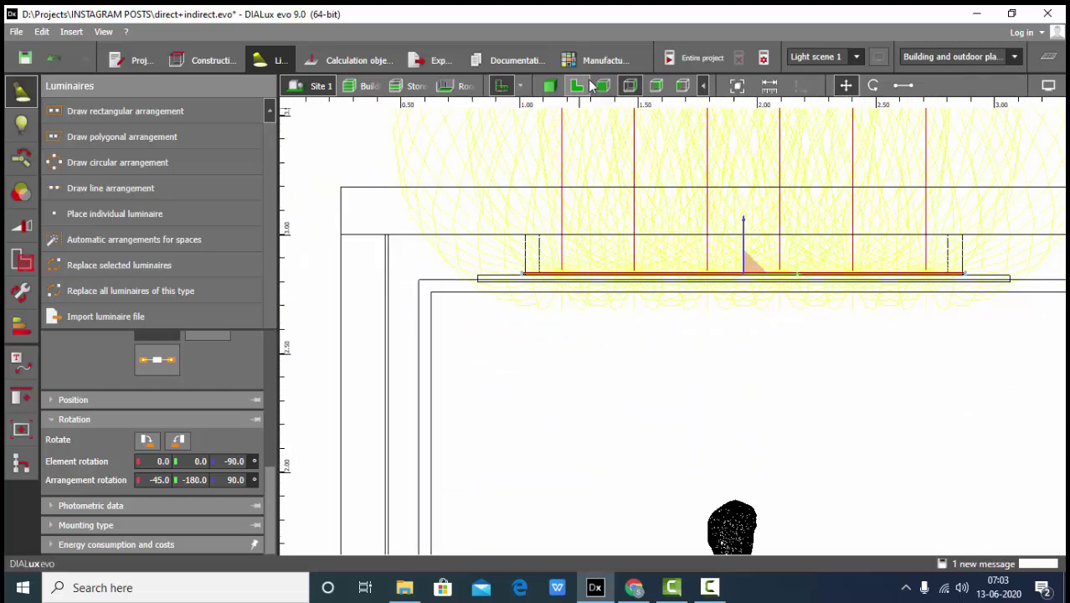
{"action": "scroll", "coordinate": [707, 352], "scroll_direction": "up", "scroll_amount": 8}
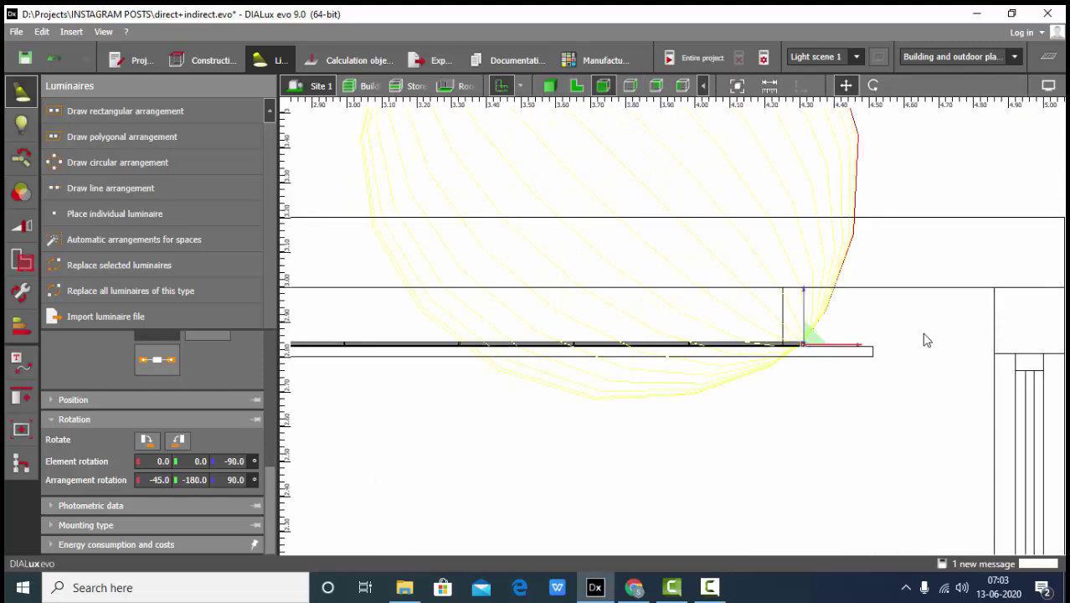
{"action": "scroll", "coordinate": [707, 352], "scroll_direction": "up", "scroll_amount": 3}
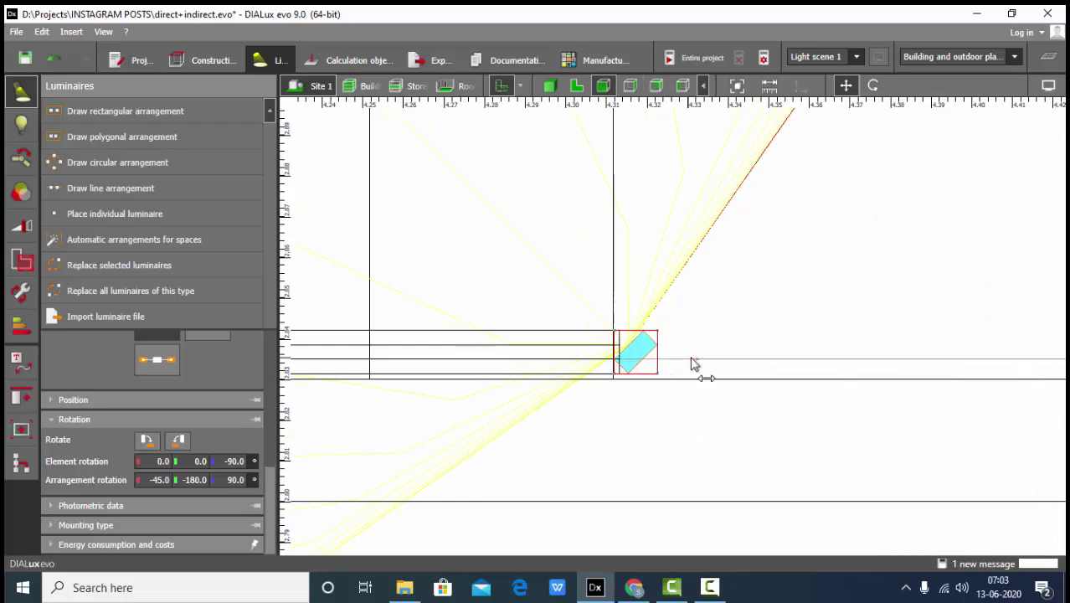
{"action": "left_click_drag", "start_coordinate": [692, 371], "coordinate": [609, 327]}
{"action": "left_click", "coordinate": [597, 165]}
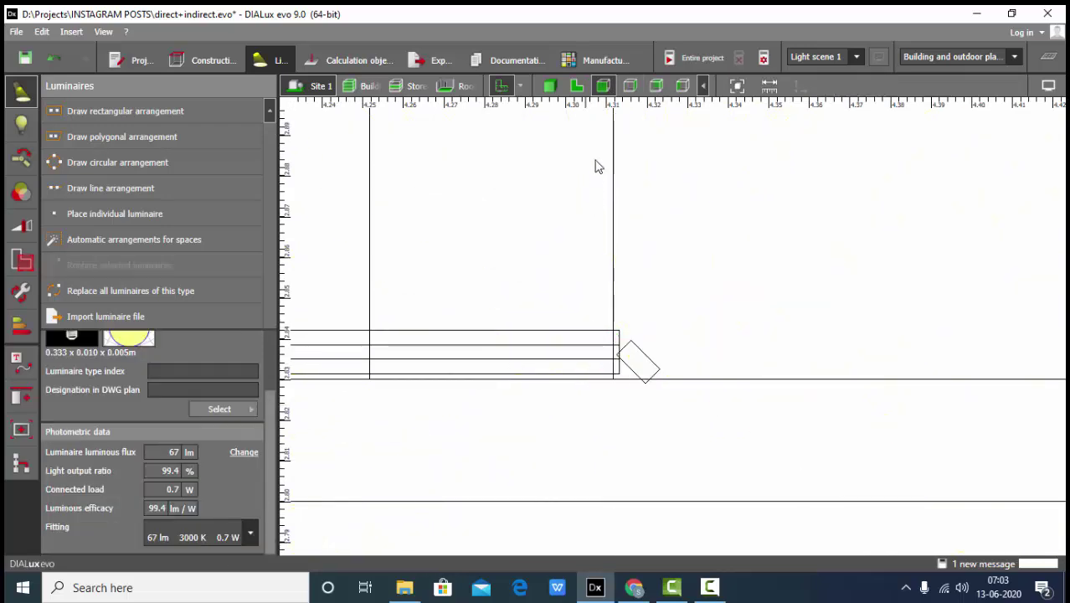
{"action": "left_click", "coordinate": [550, 86]}
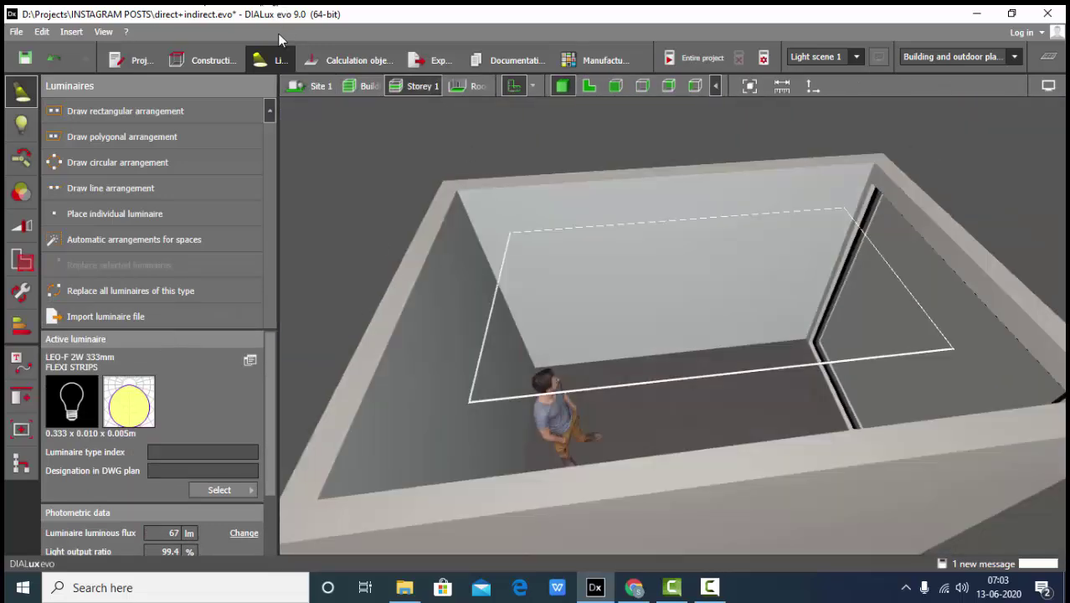
Under Construction, orbit and zoom the 3-D view inside the room to face the back wall and figure
{"action": "left_click", "coordinate": [209, 59]}
{"action": "left_click_drag", "start_coordinate": [587, 221], "coordinate": [457, 180]}
{"action": "scroll", "coordinate": [655, 350], "scroll_direction": "up", "scroll_amount": 5}
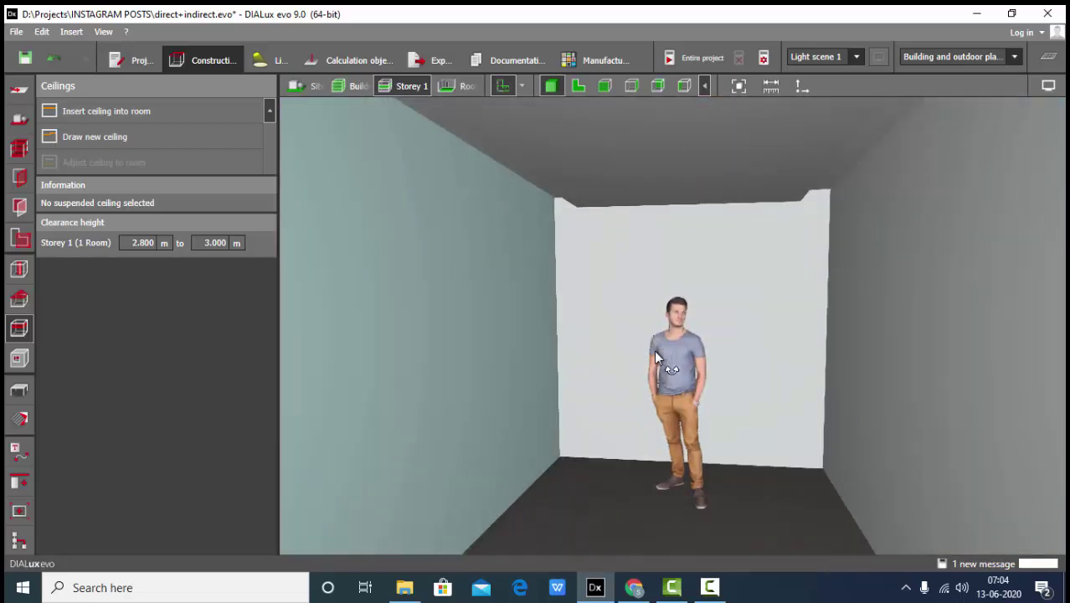
{"action": "left_click_drag", "start_coordinate": [667, 345], "coordinate": [533, 270]}
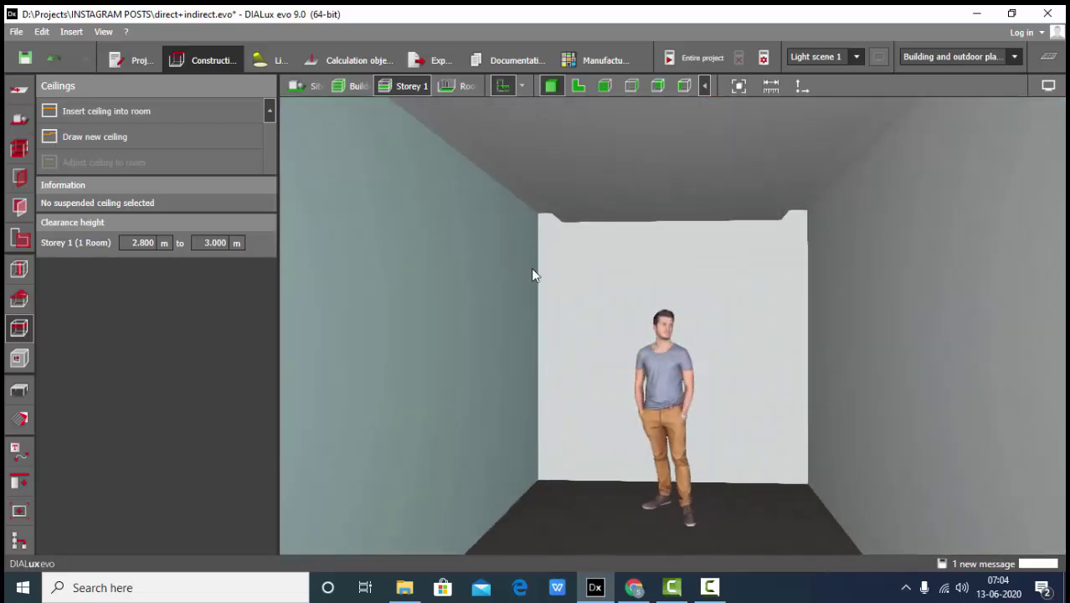
Calculate the entire project from Calculation objects, then tilt the view up to the glowing cove ceiling
{"action": "left_click", "coordinate": [367, 66]}
{"action": "left_click", "coordinate": [701, 58]}
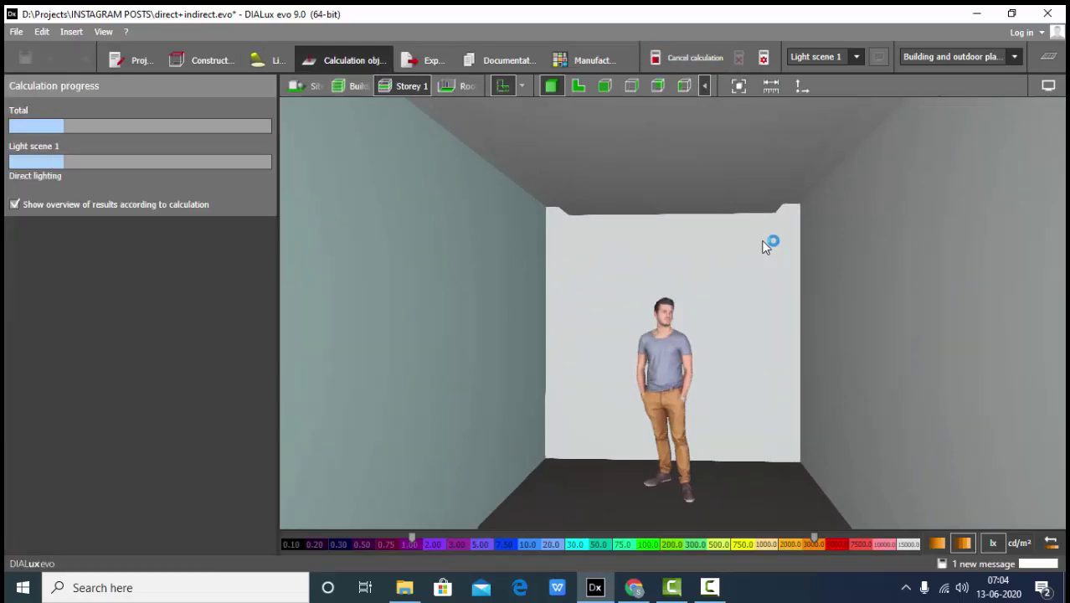
{"action": "left_click_drag", "start_coordinate": [763, 244], "coordinate": [627, 346]}
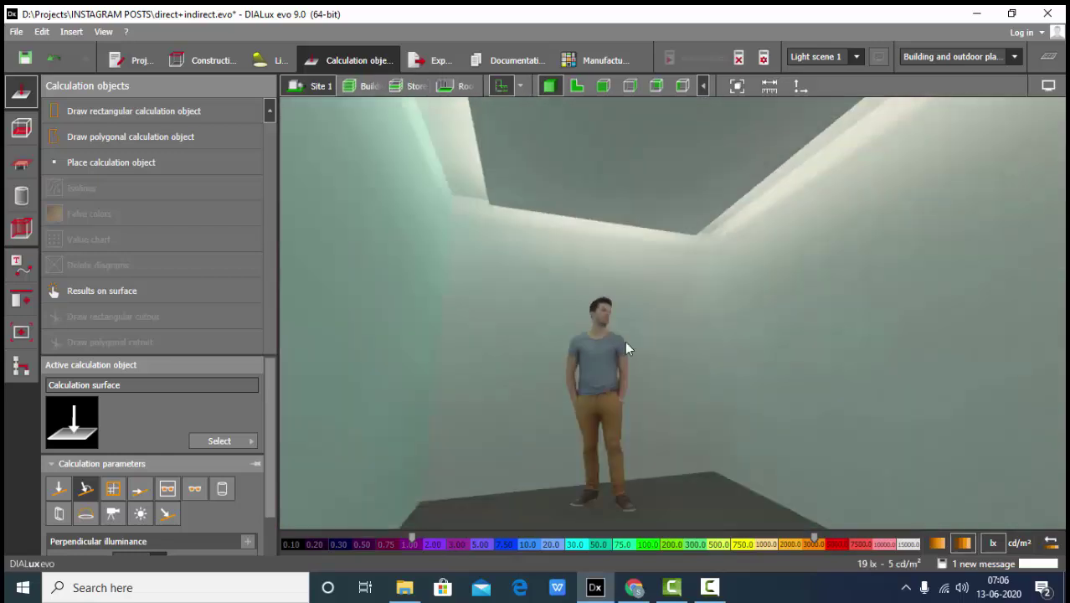